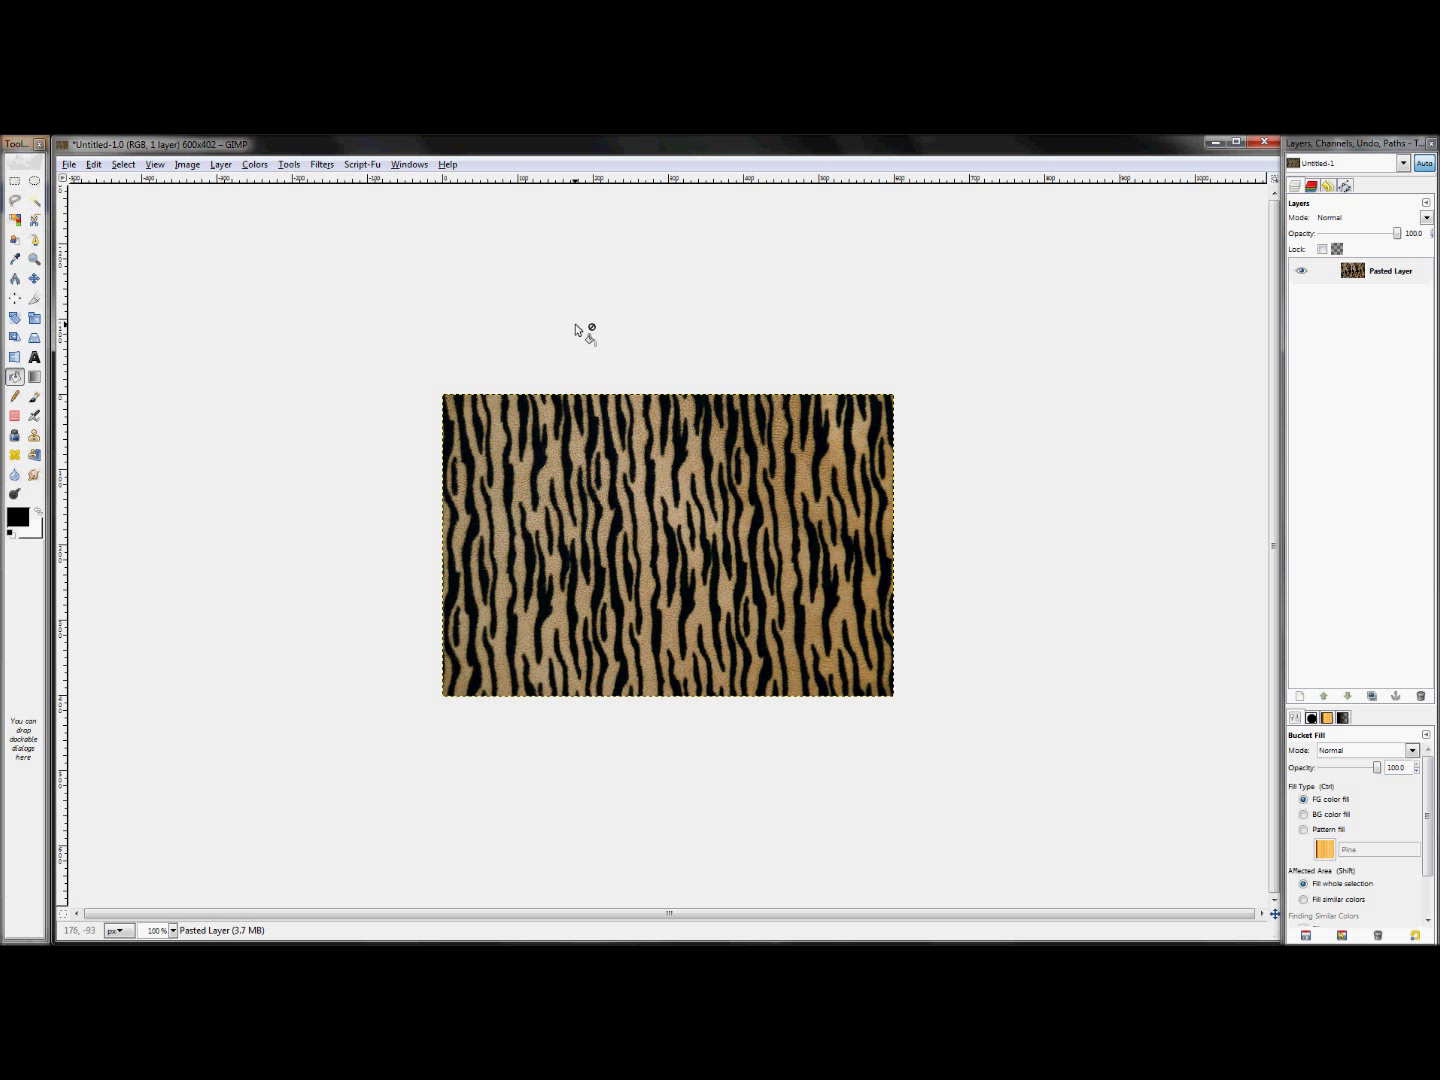
Desaturate the tiger-stripe texture and pull the Levels white point left for stark black-and-white stripes
{"action": "left_click", "coordinate": [264, 166]}
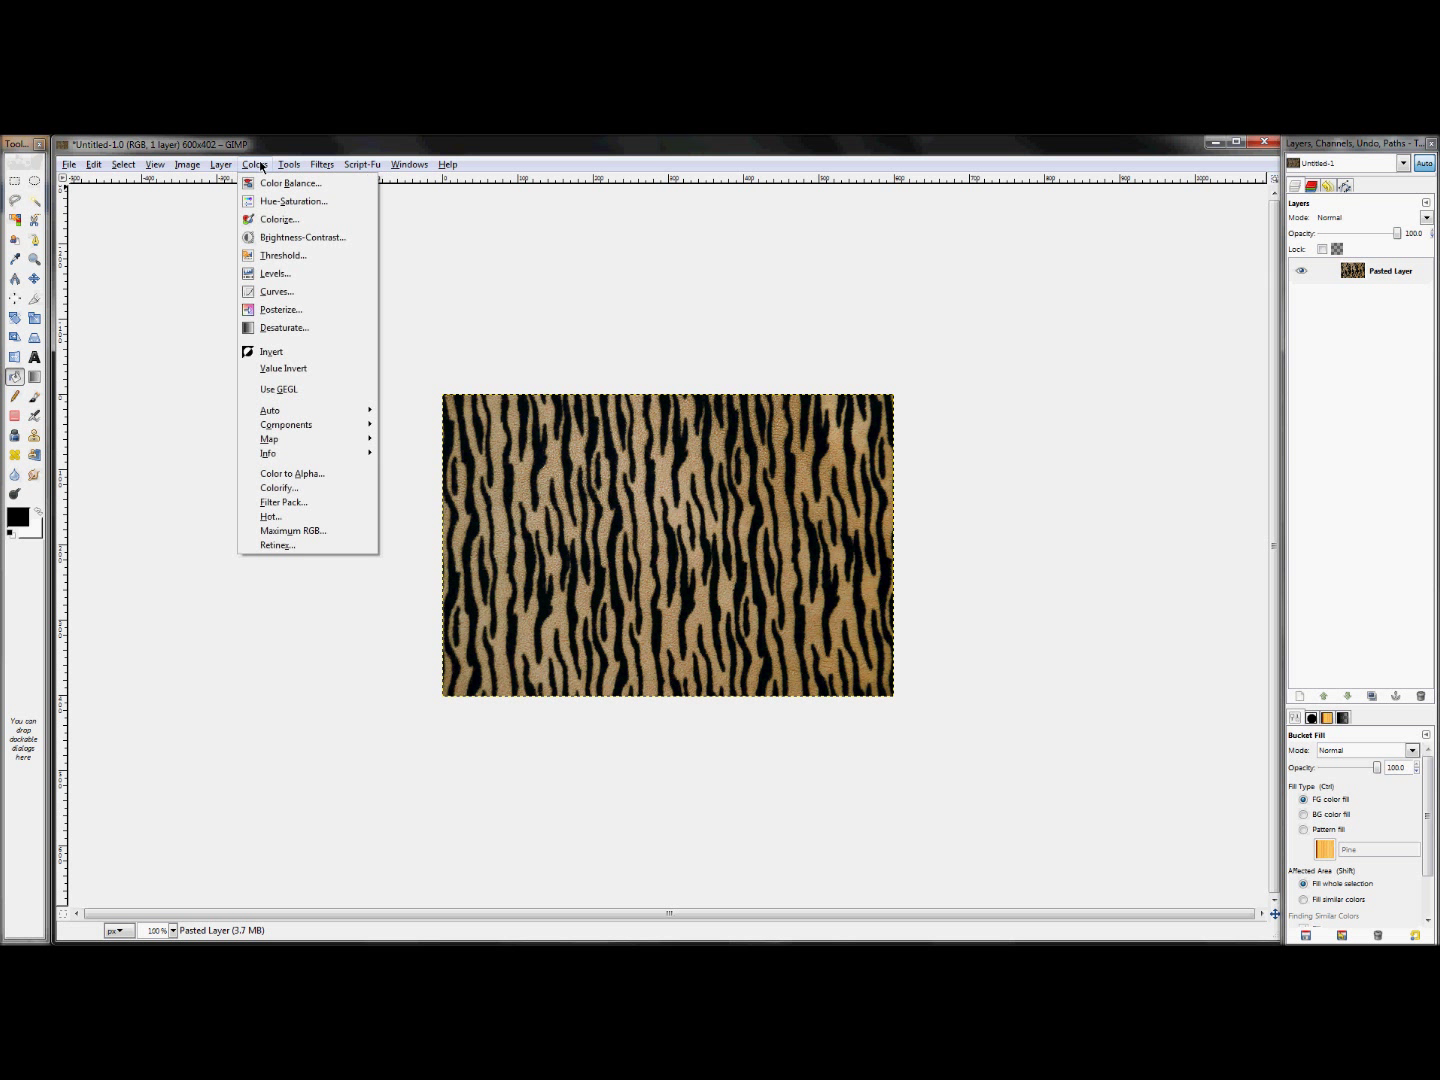
{"action": "left_click", "coordinate": [263, 327]}
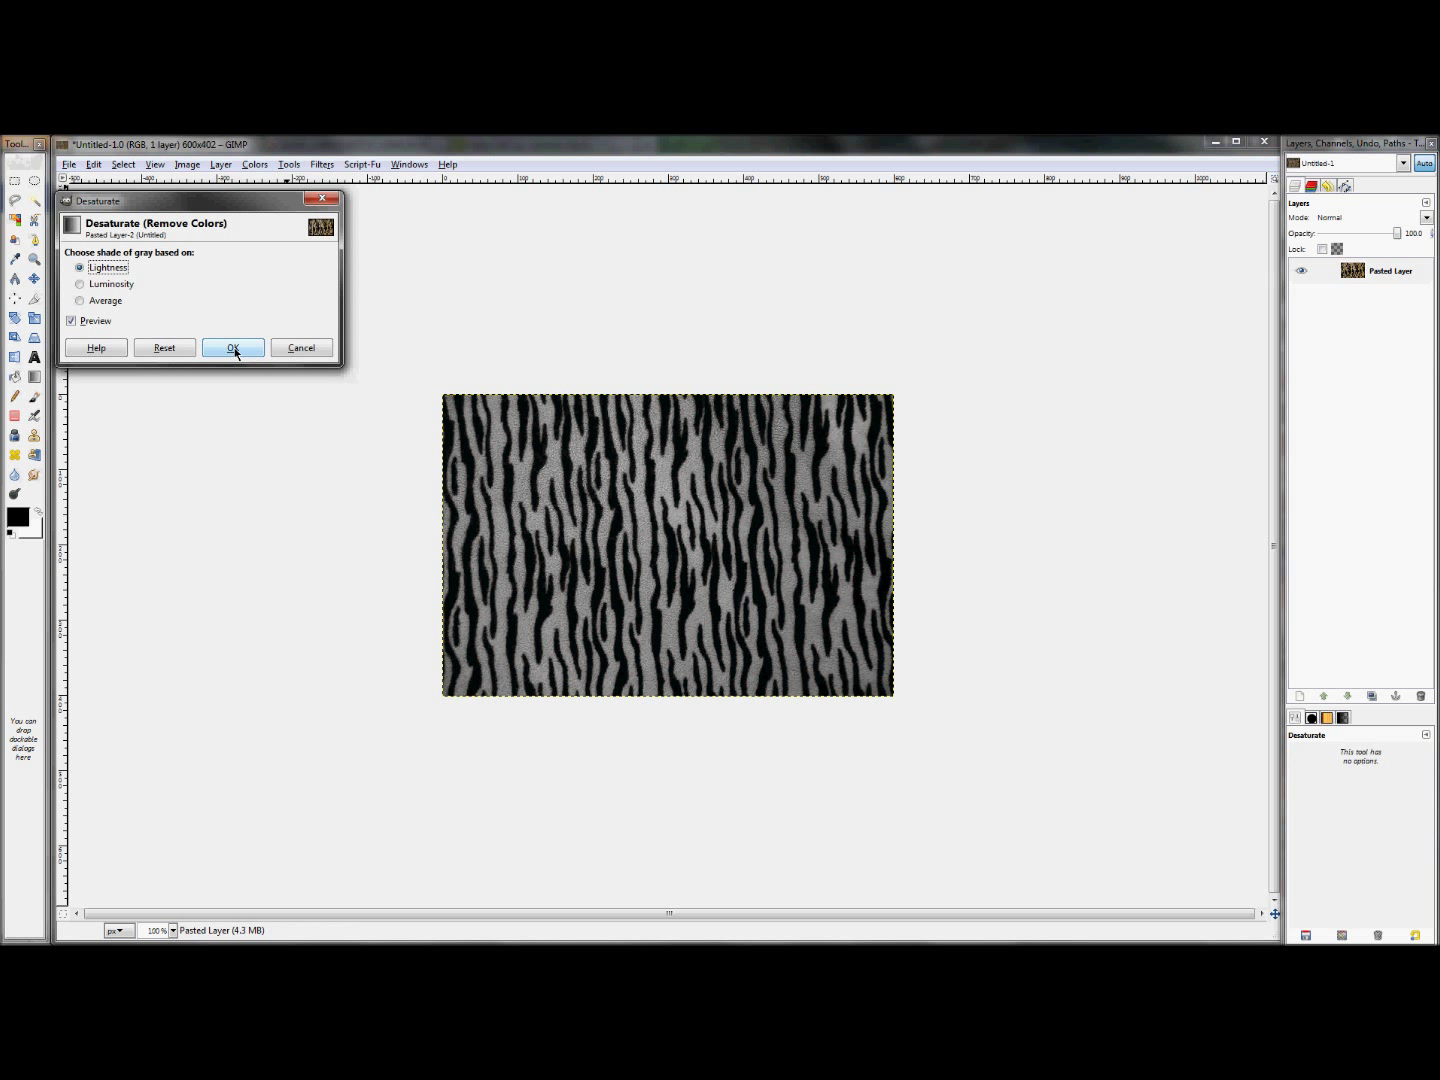
{"action": "left_click", "coordinate": [234, 349]}
{"action": "left_click", "coordinate": [256, 165]}
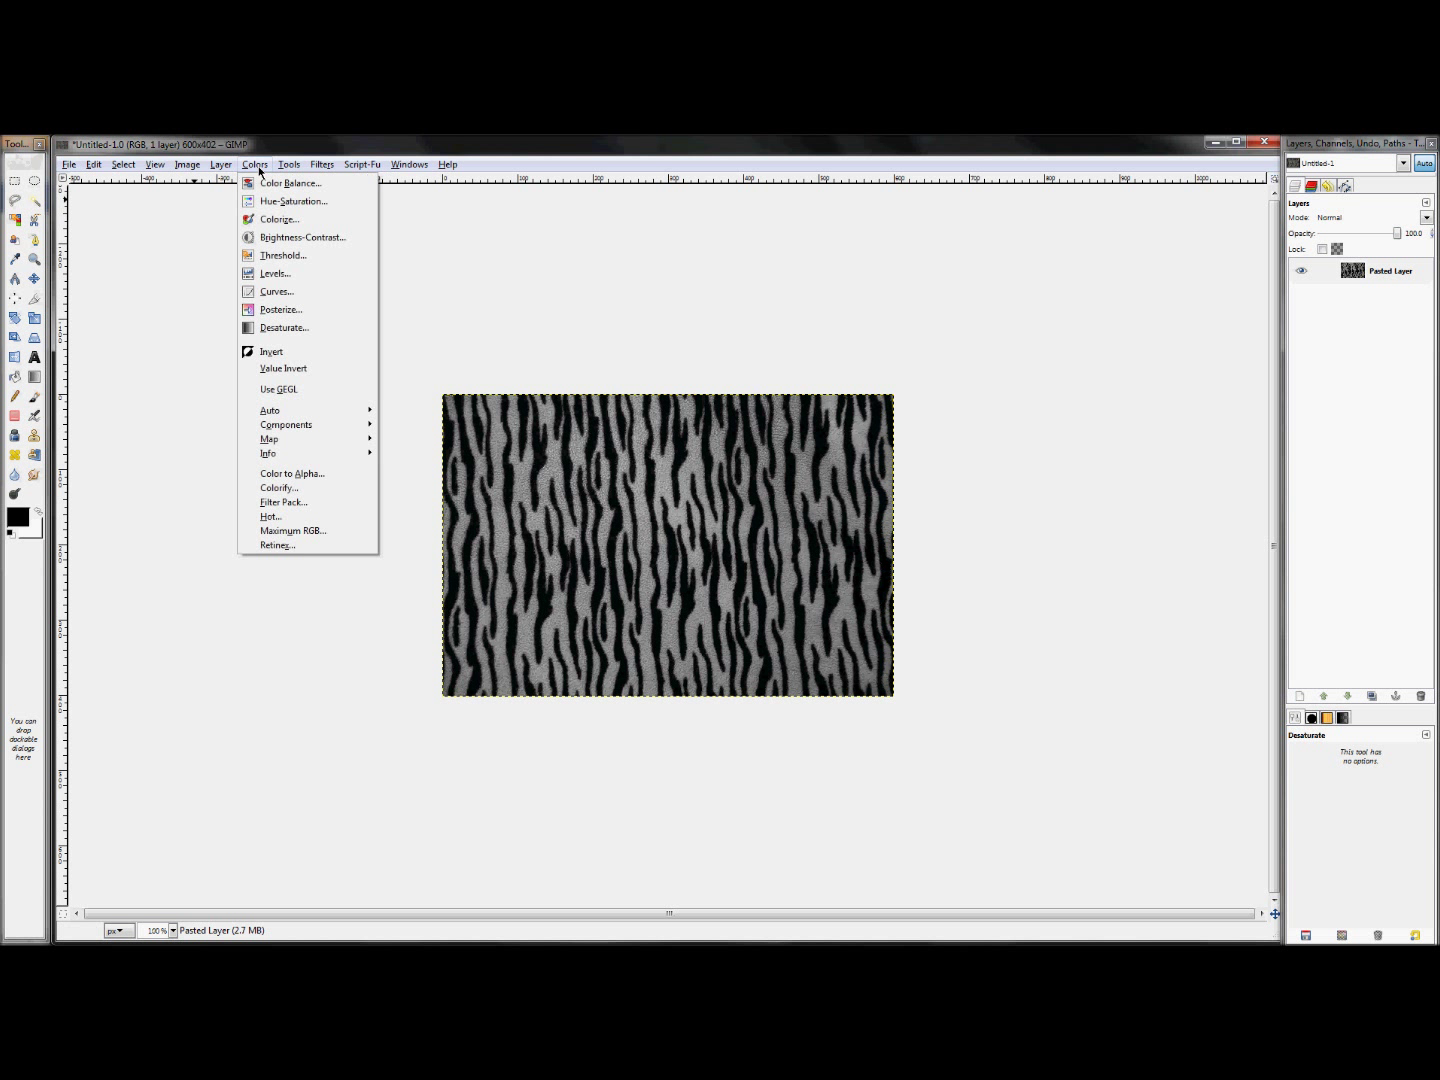
{"action": "left_click", "coordinate": [262, 270]}
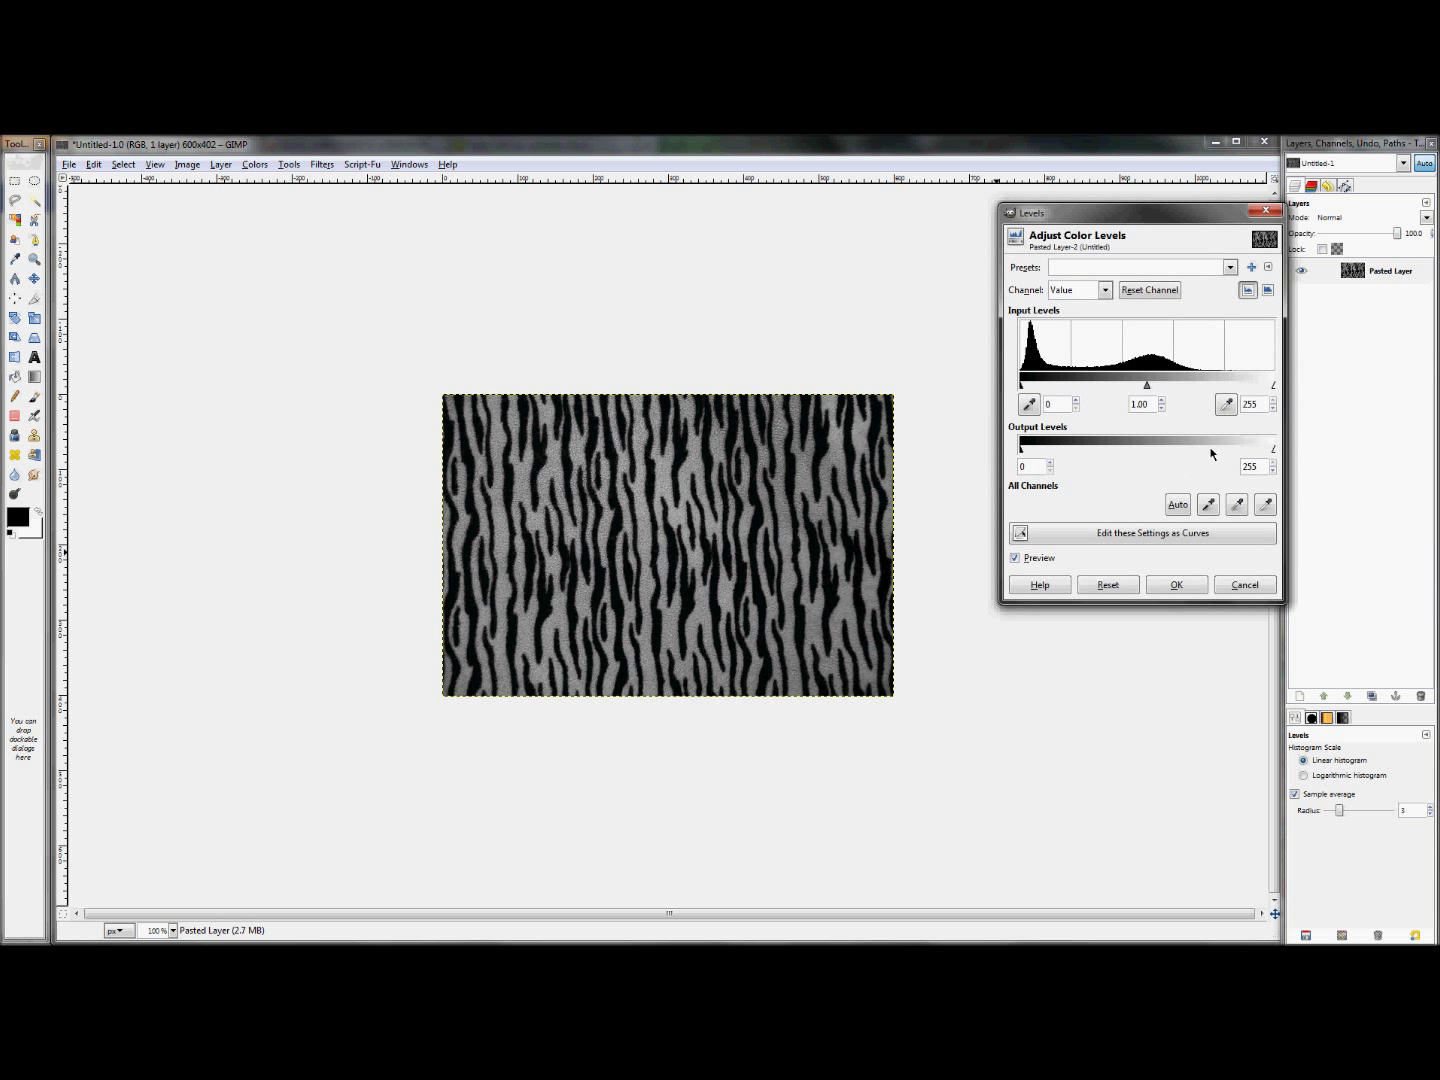
{"action": "left_click_drag", "start_coordinate": [1273, 389], "coordinate": [1049, 388]}
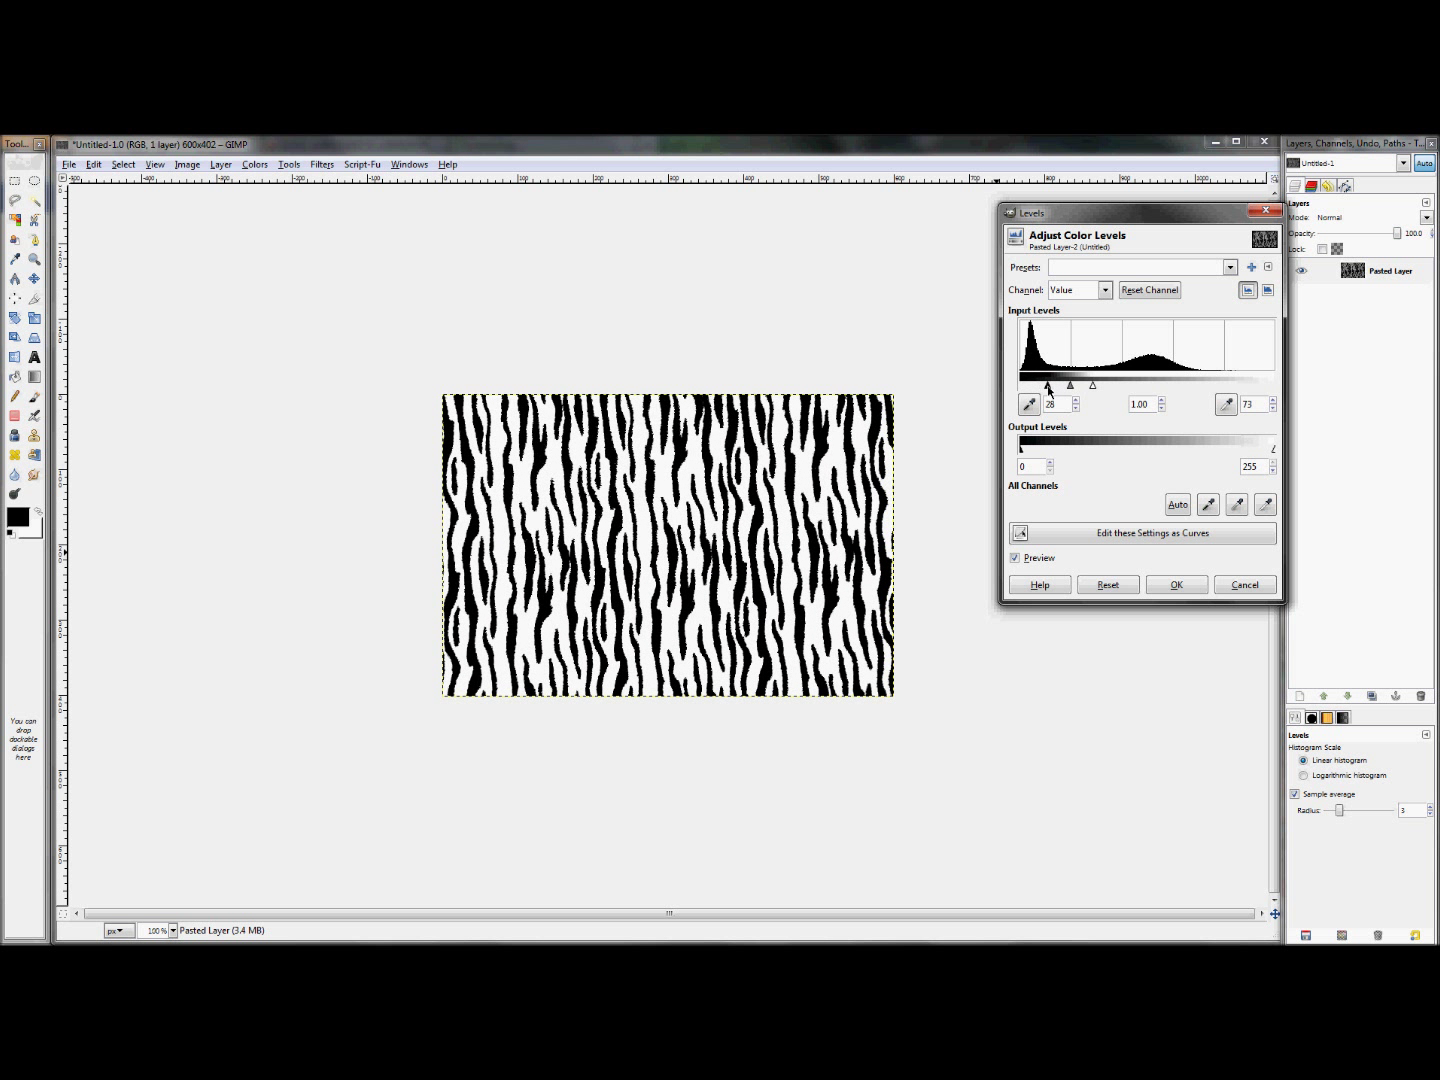
{"action": "left_click", "coordinate": [1174, 586]}
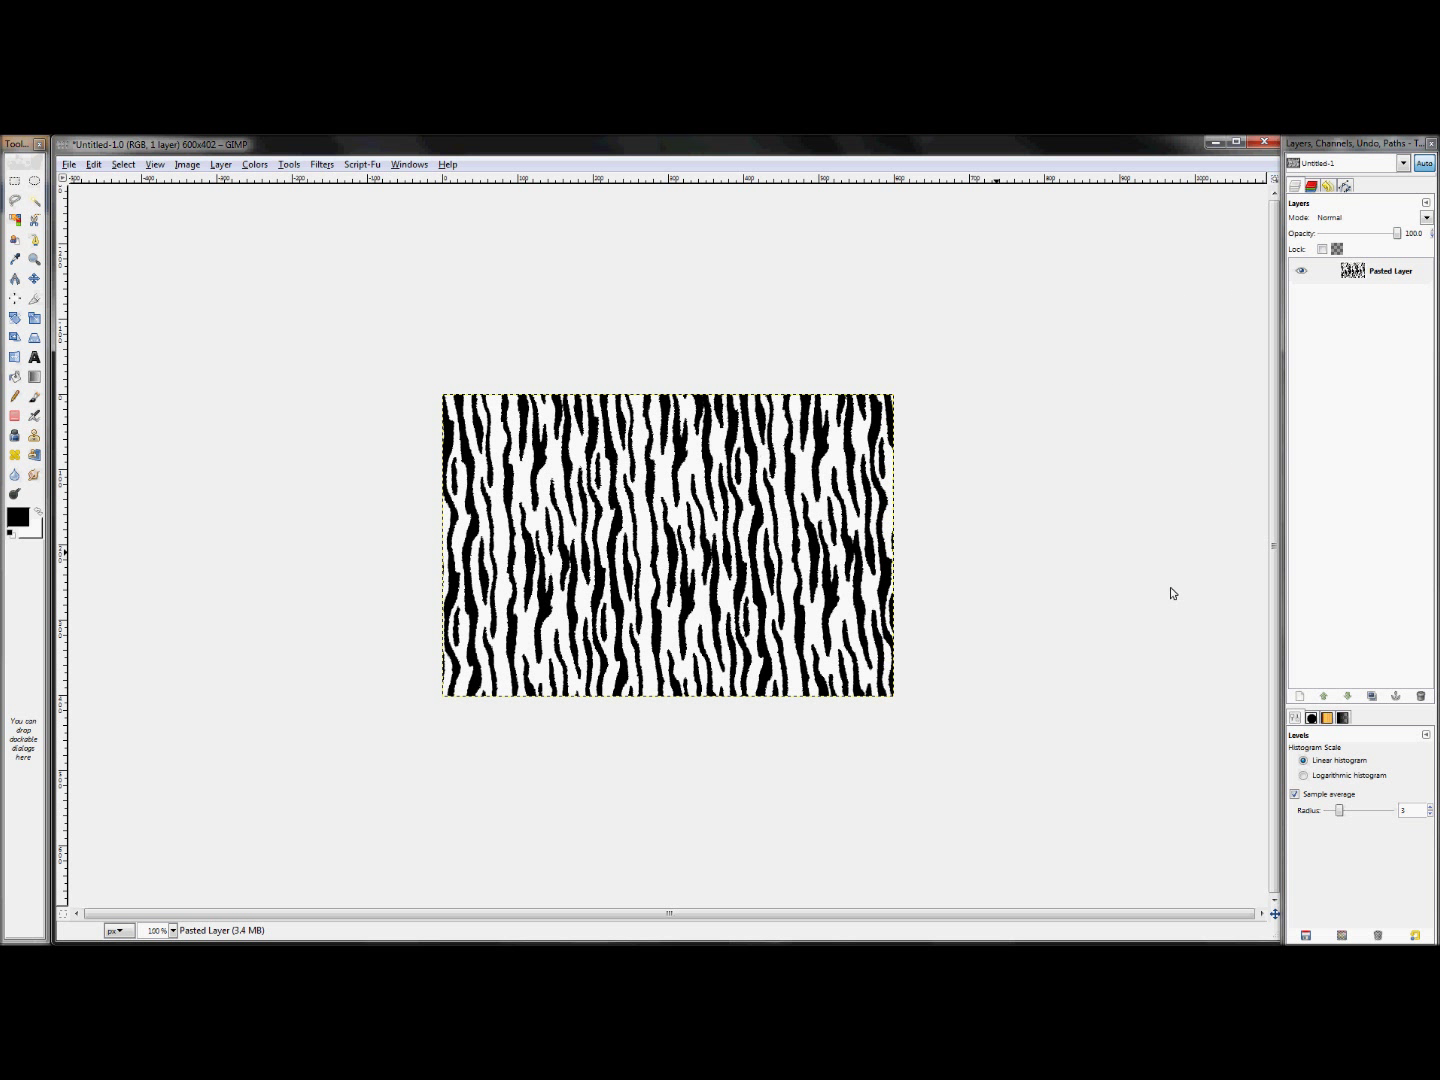
Select the whole stripe image and copy it to the clipboard
{"action": "key", "text": "l"}
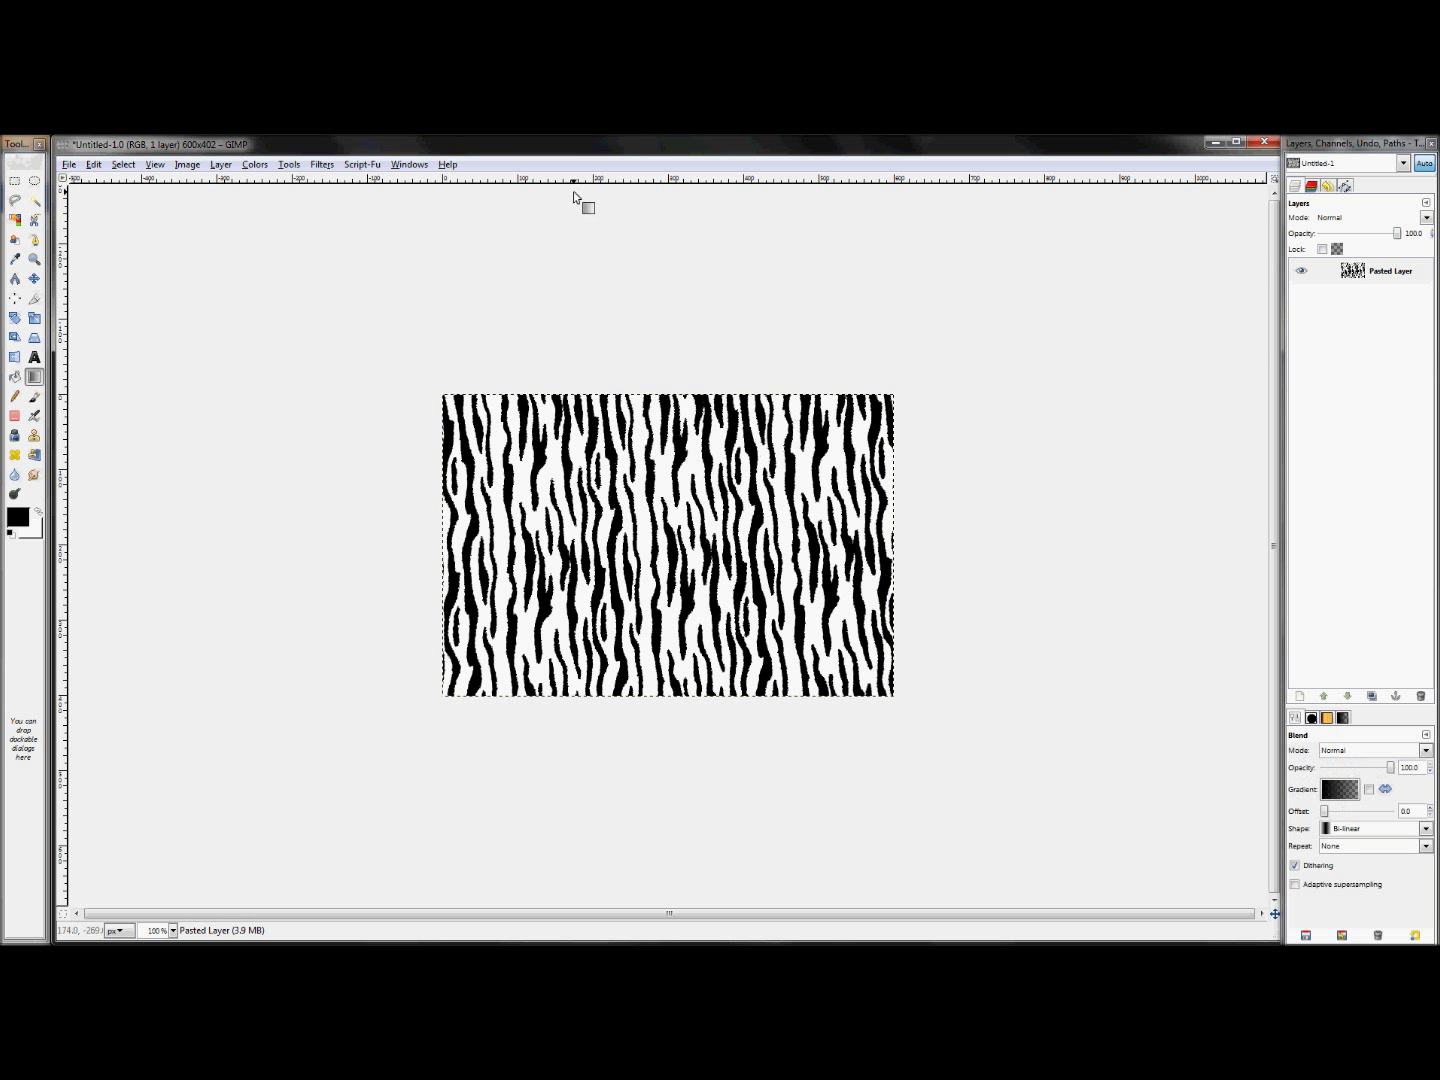
{"action": "left_click", "coordinate": [92, 164]}
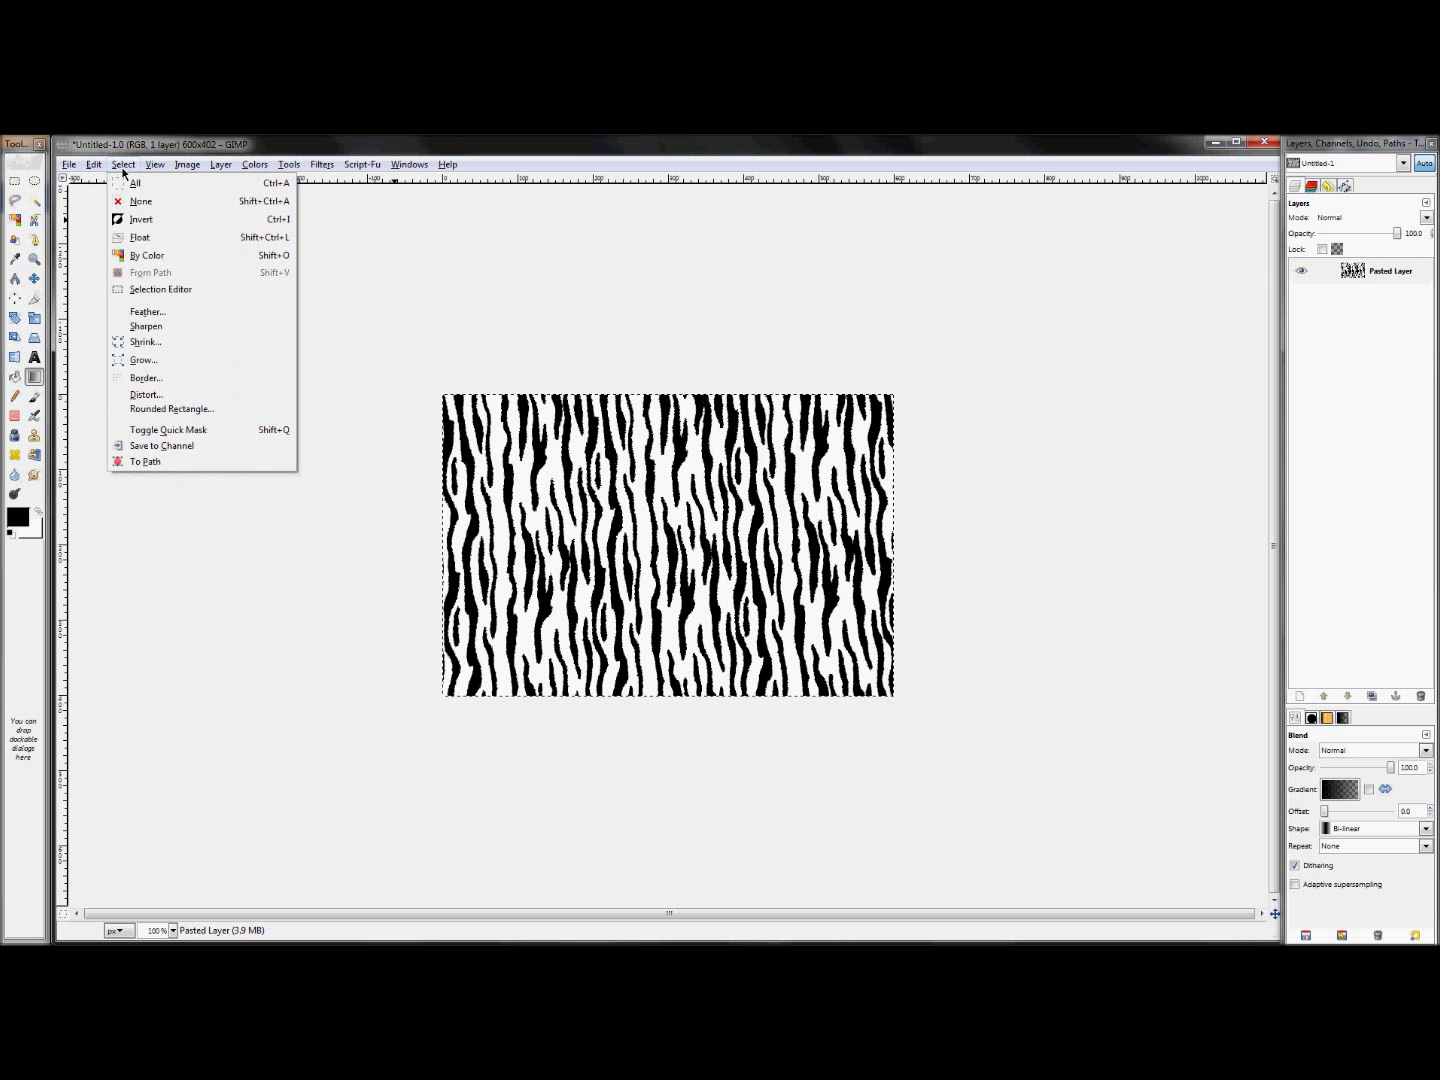
{"action": "left_click", "coordinate": [126, 184]}
{"action": "left_click", "coordinate": [94, 165]}
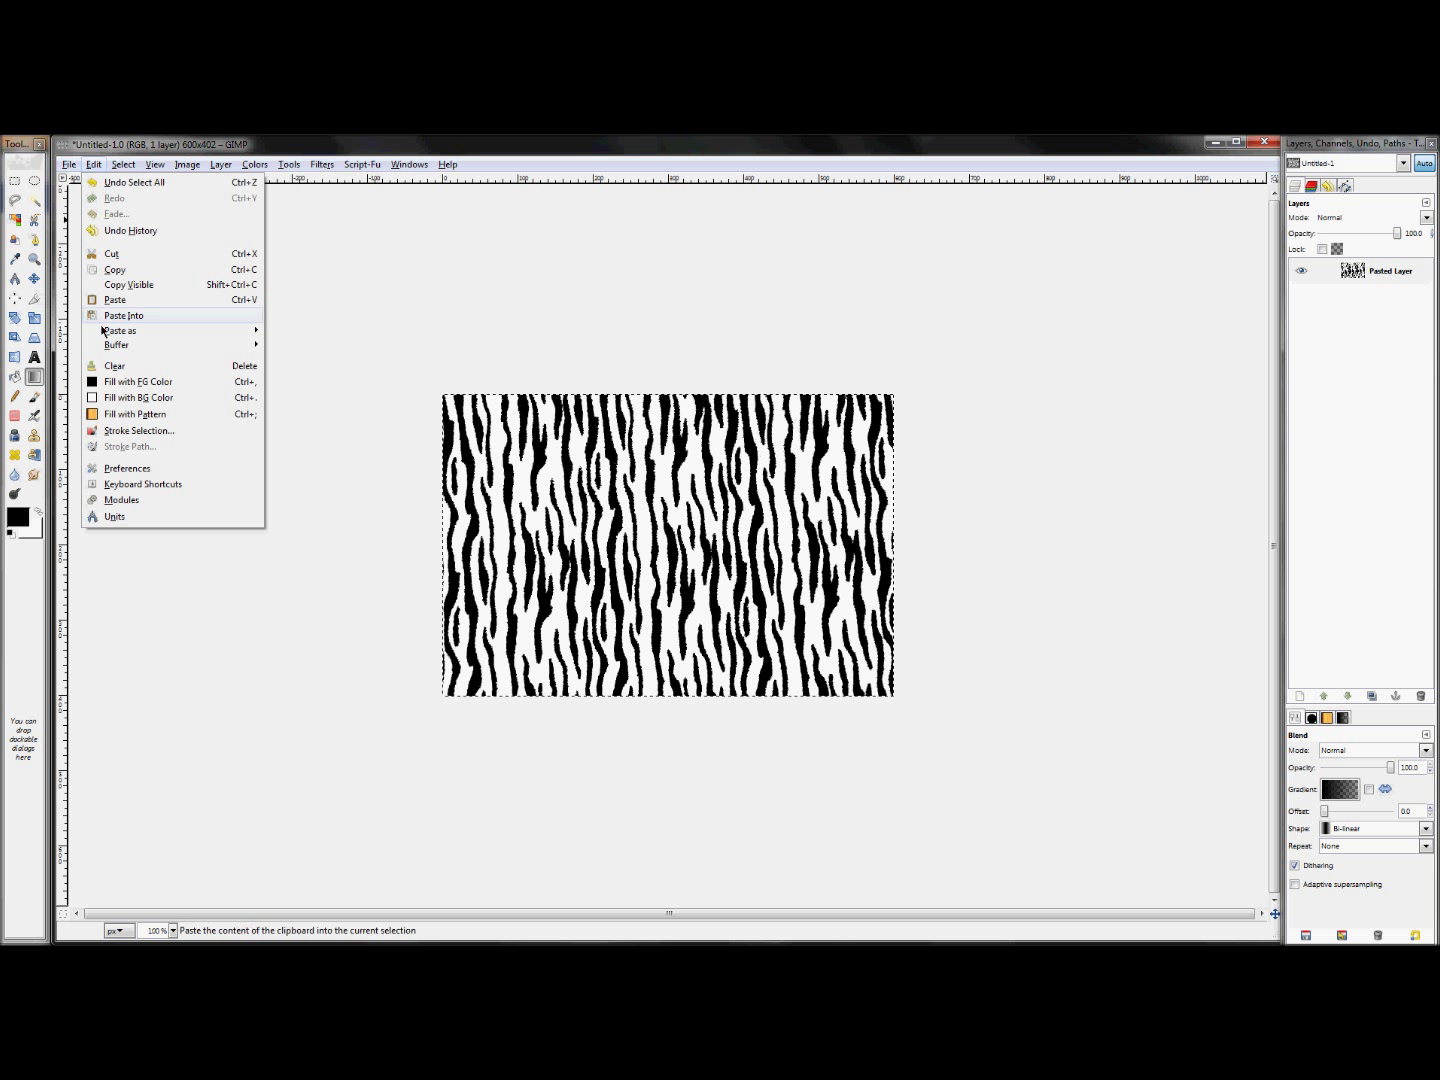
{"action": "left_click", "coordinate": [108, 270]}
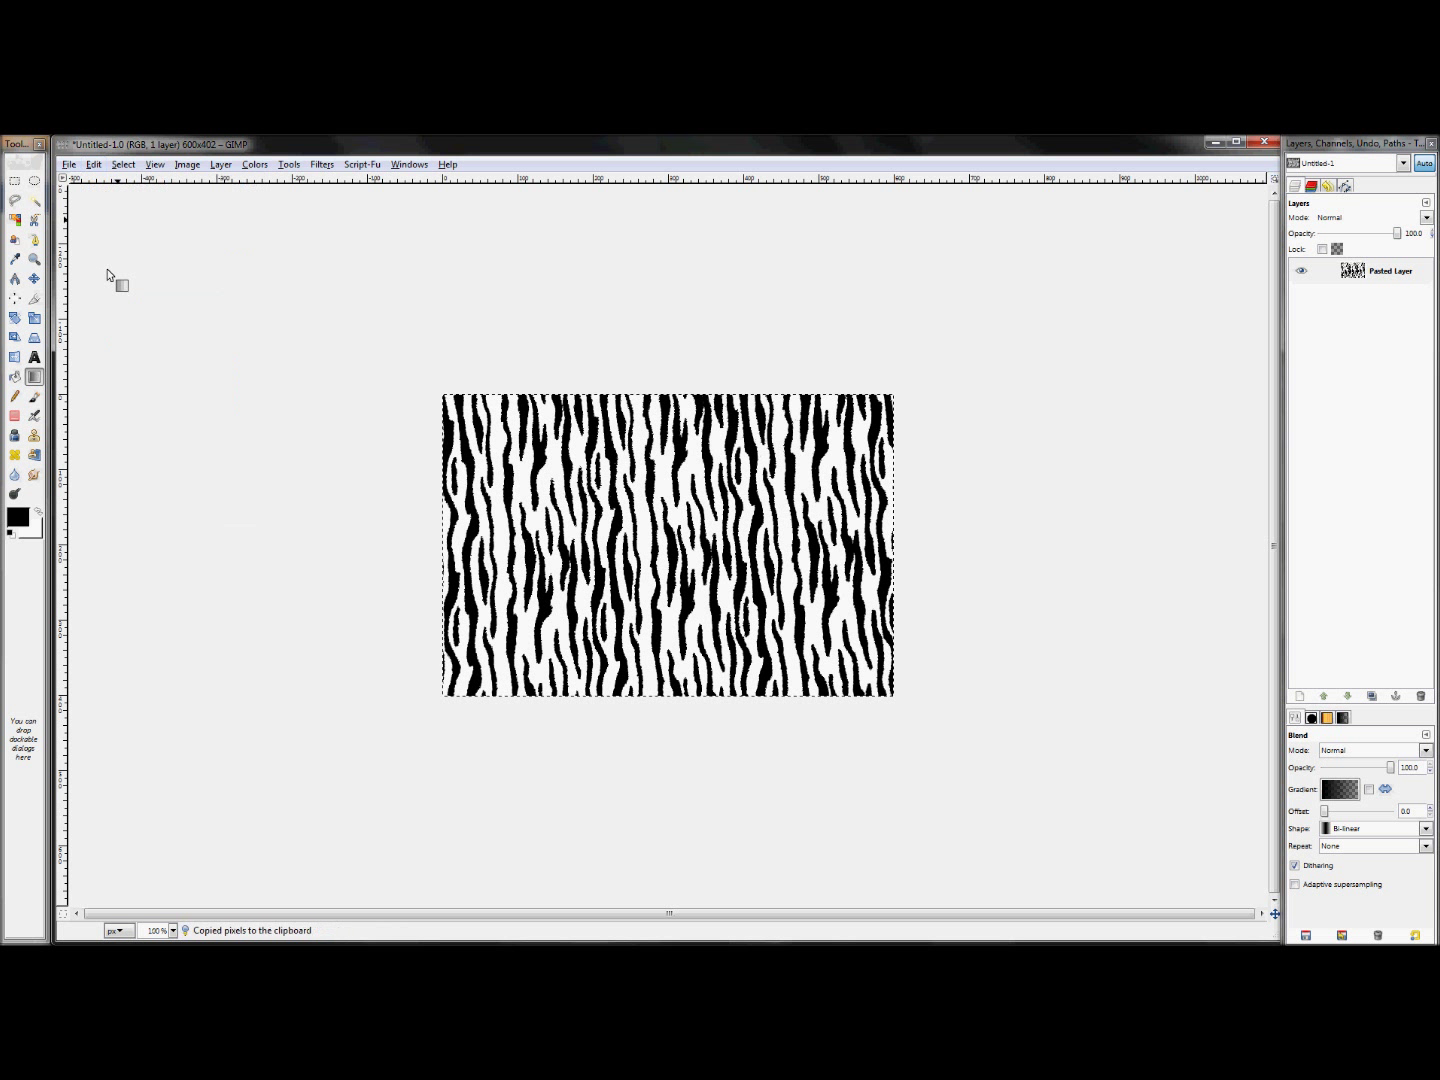
Start a new image sized 4 × 4 inches
{"action": "left_click", "coordinate": [70, 166]}
{"action": "left_click", "coordinate": [93, 182]}
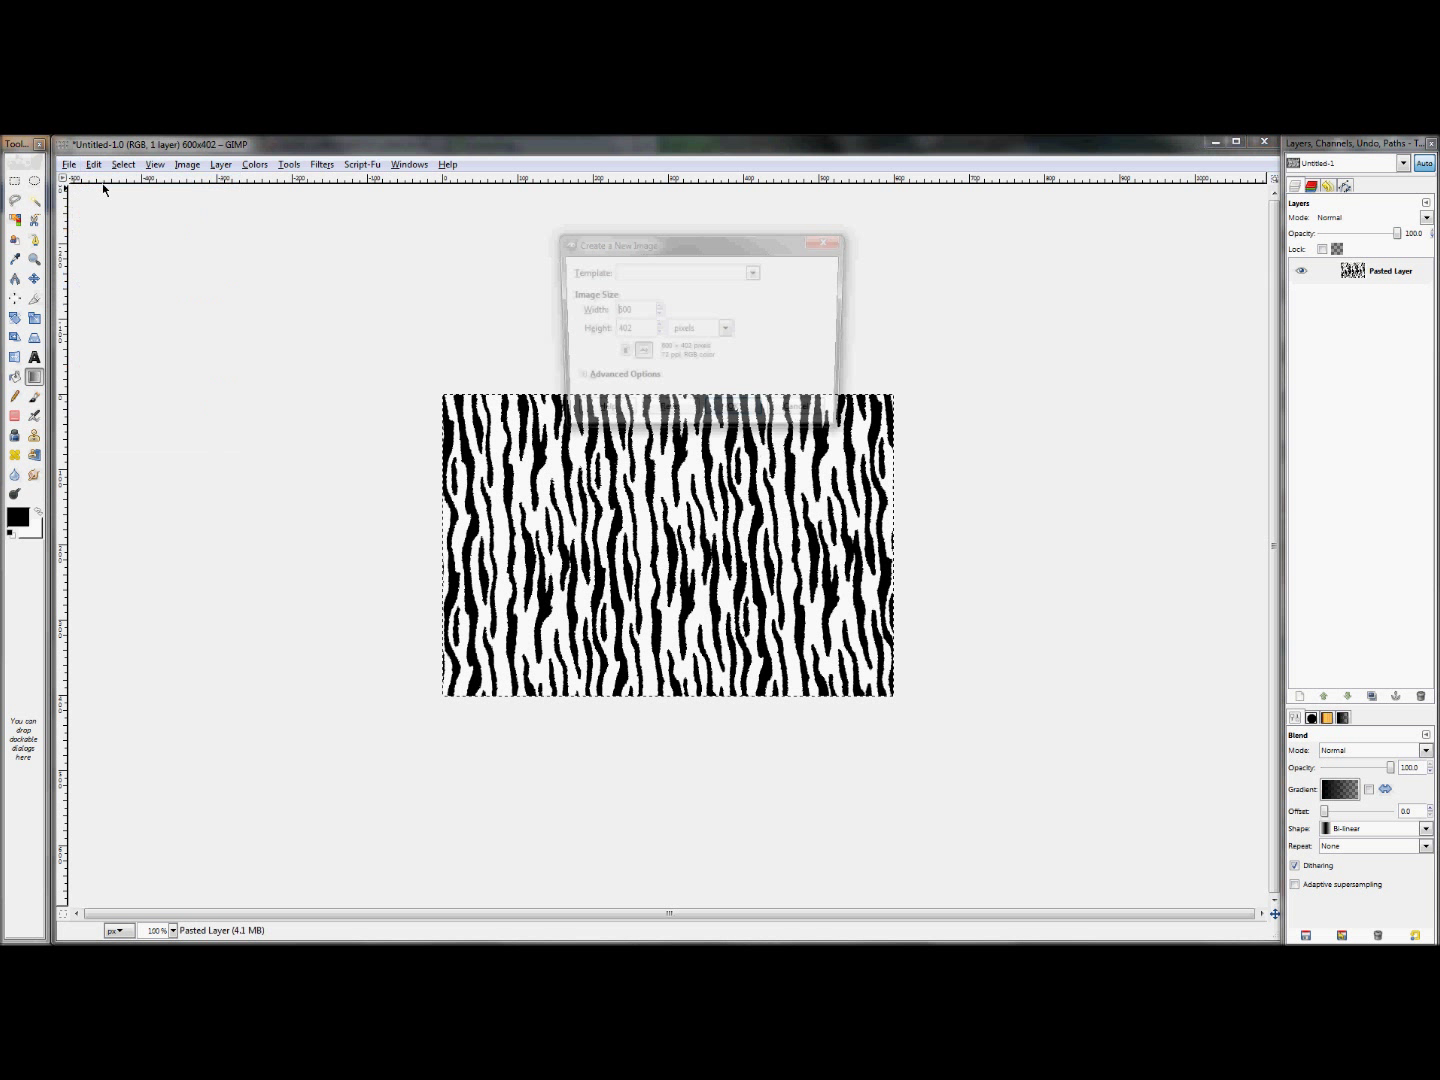
{"action": "left_click", "coordinate": [684, 329]}
{"action": "left_click", "coordinate": [693, 352]}
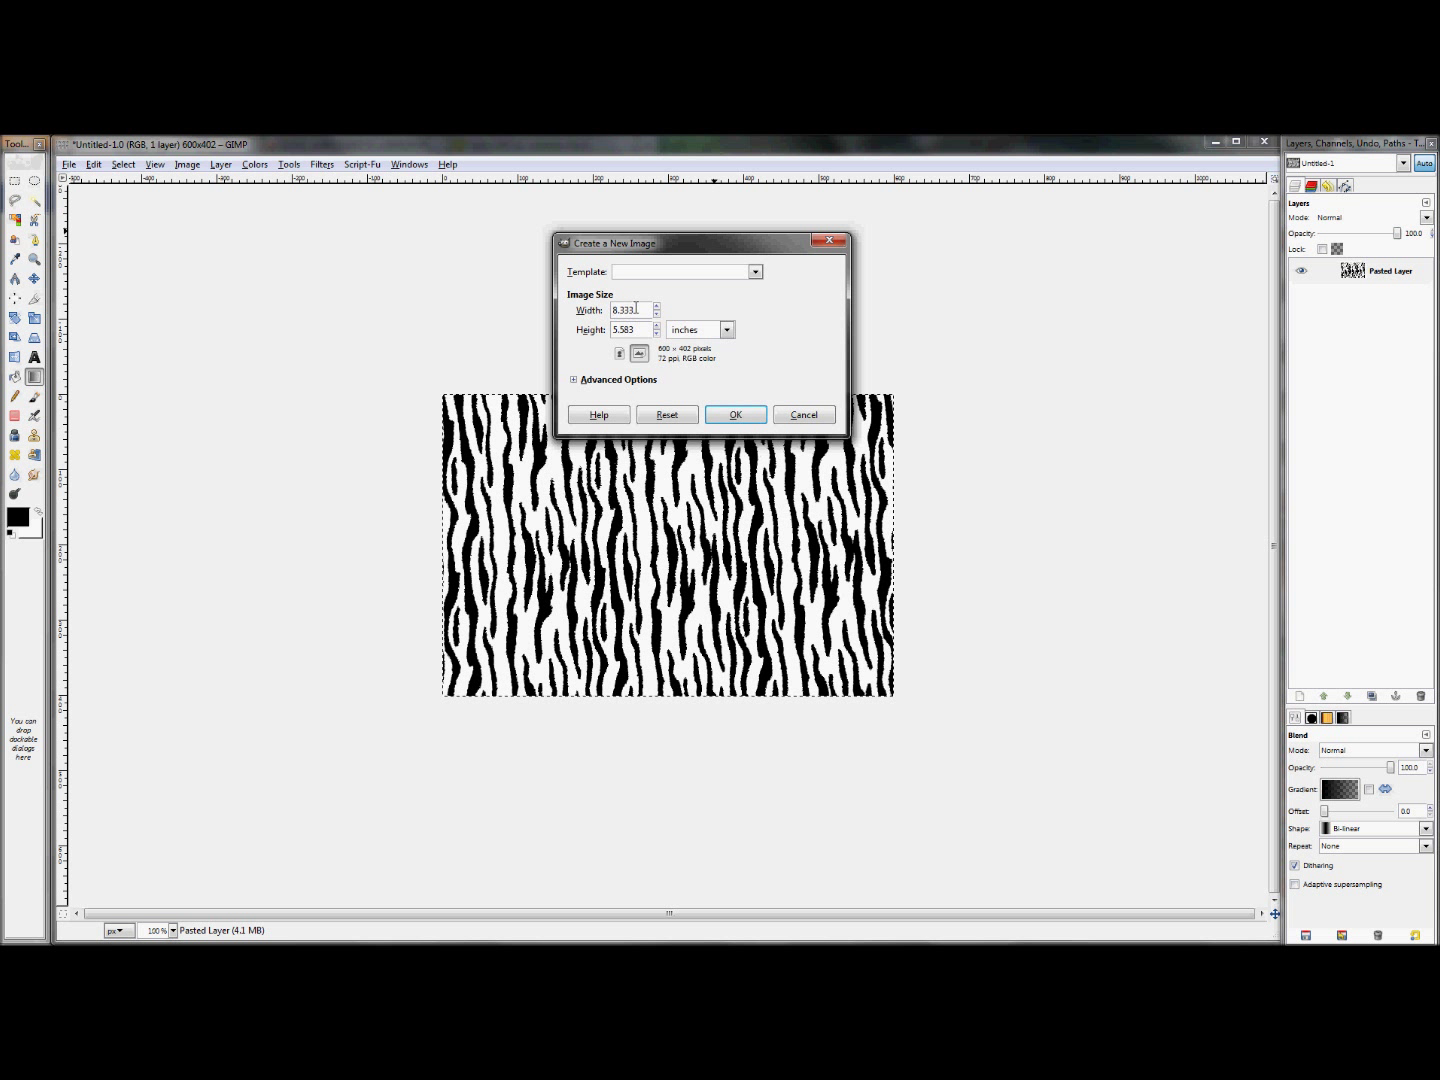
{"action": "left_click_drag", "start_coordinate": [636, 308], "coordinate": [601, 303]}
{"action": "type", "text": "4"}
{"action": "key", "text": "Tab"}
{"action": "type", "text": "4"}
{"action": "key", "text": "Tab"}
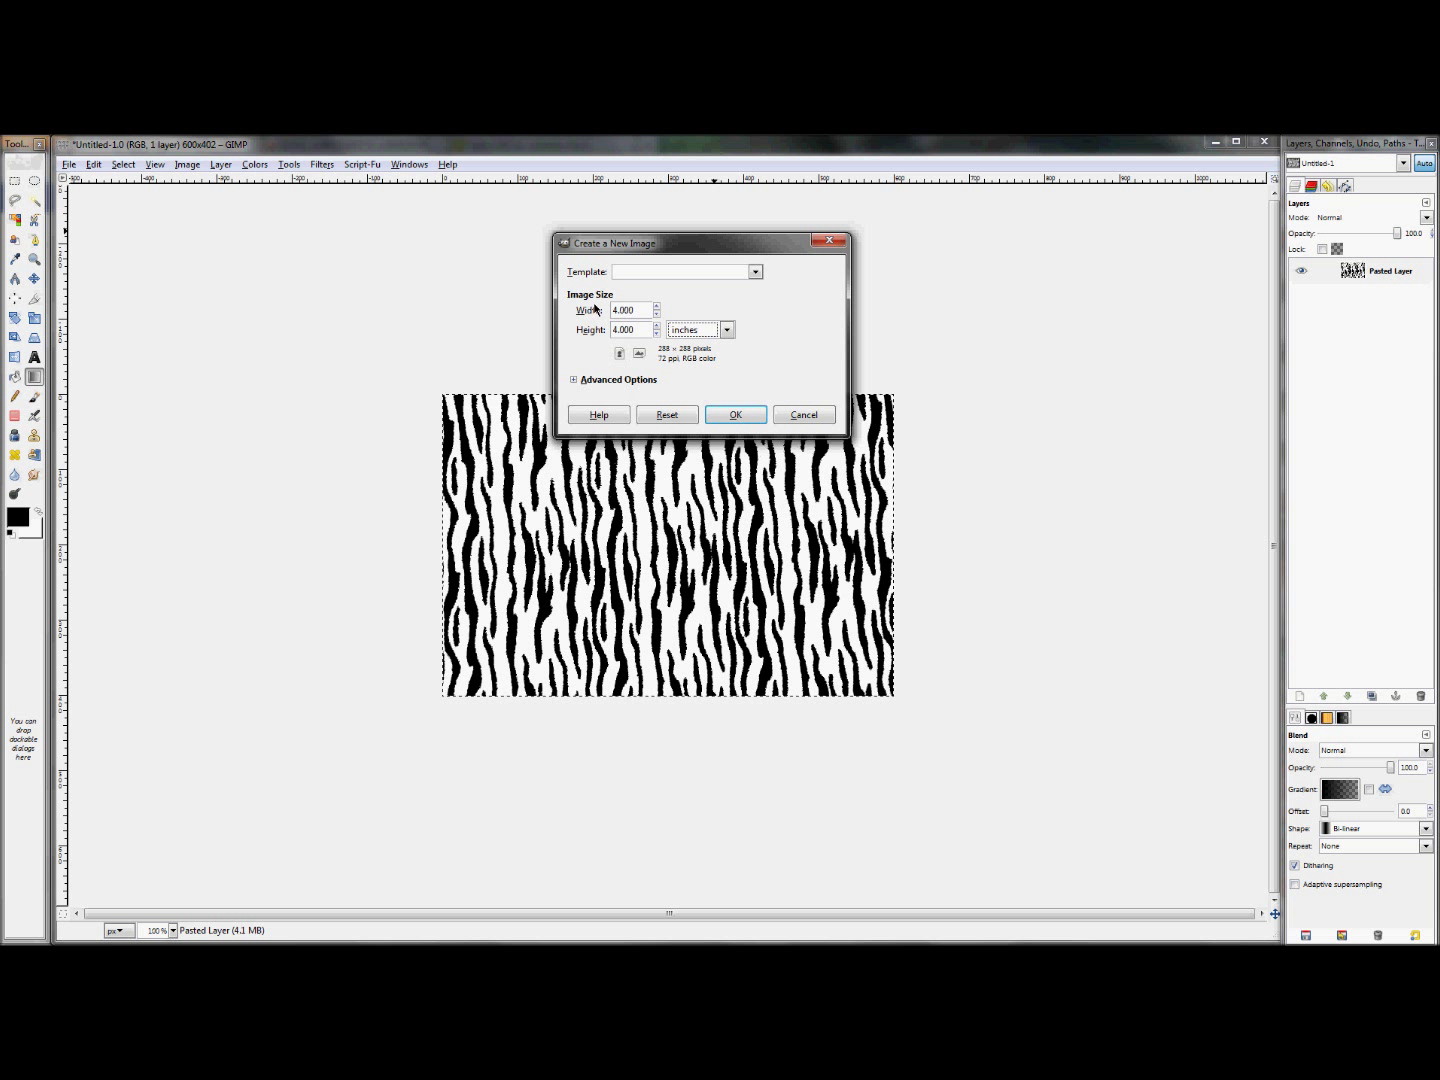
Set the resolution to 300 ppi and create the 1200 × 1200 image
{"action": "left_click", "coordinate": [576, 380]}
{"action": "left_click_drag", "start_coordinate": [670, 398], "coordinate": [632, 399]}
{"action": "type", "text": "300"}
{"action": "key", "text": "Tab"}
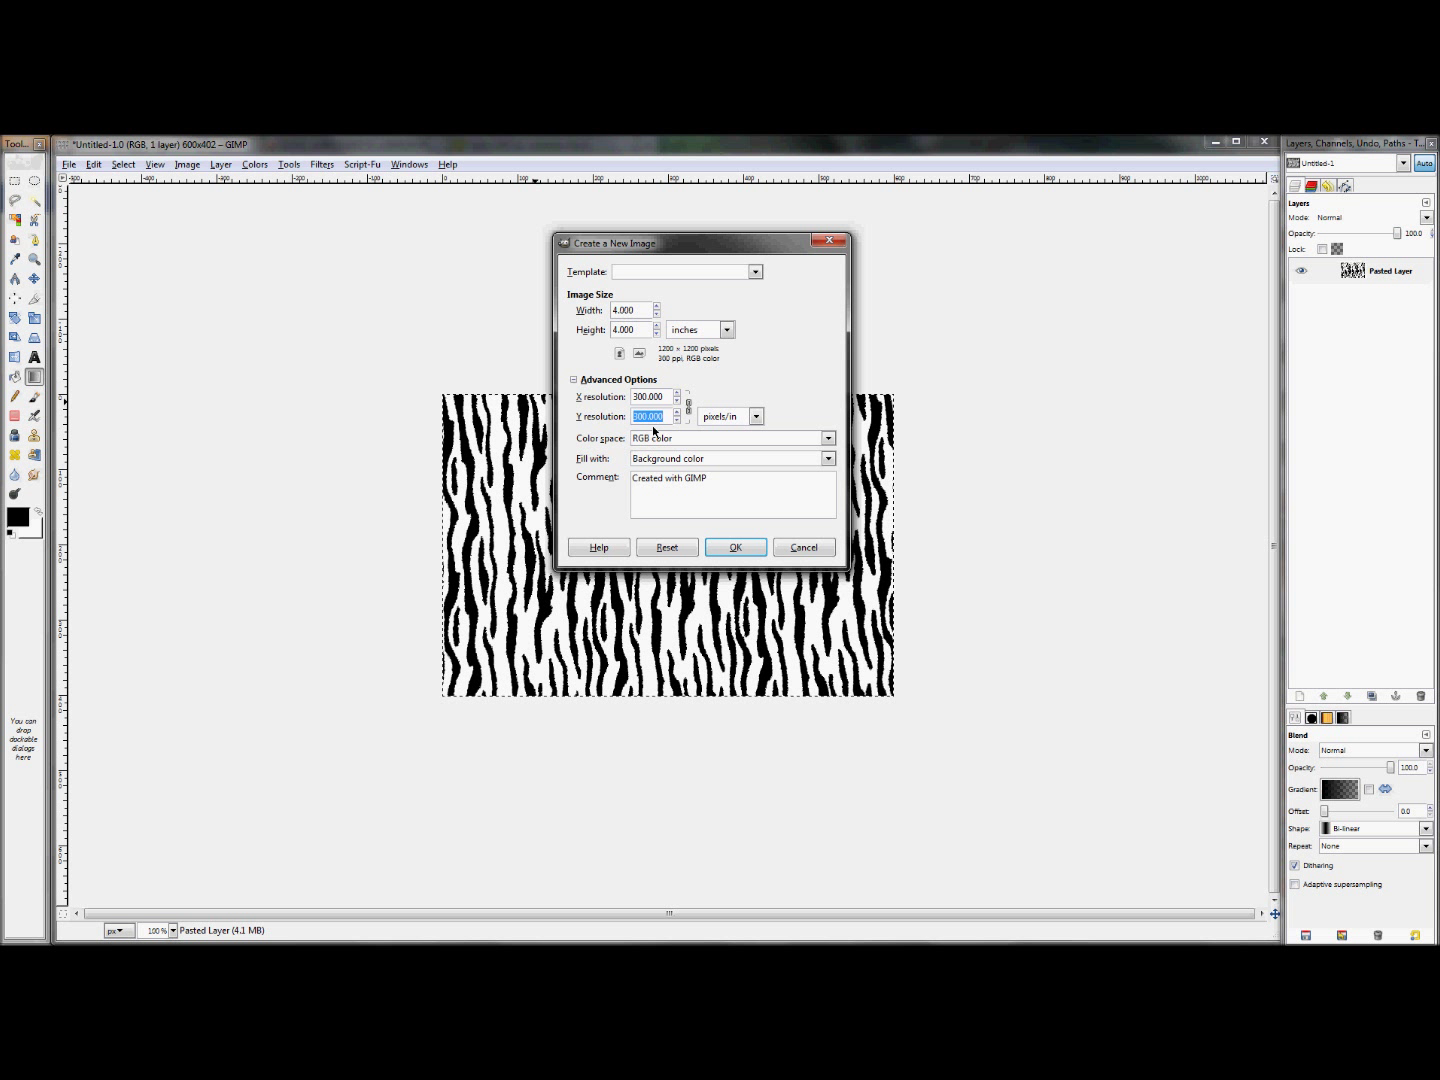
{"action": "left_click", "coordinate": [734, 548]}
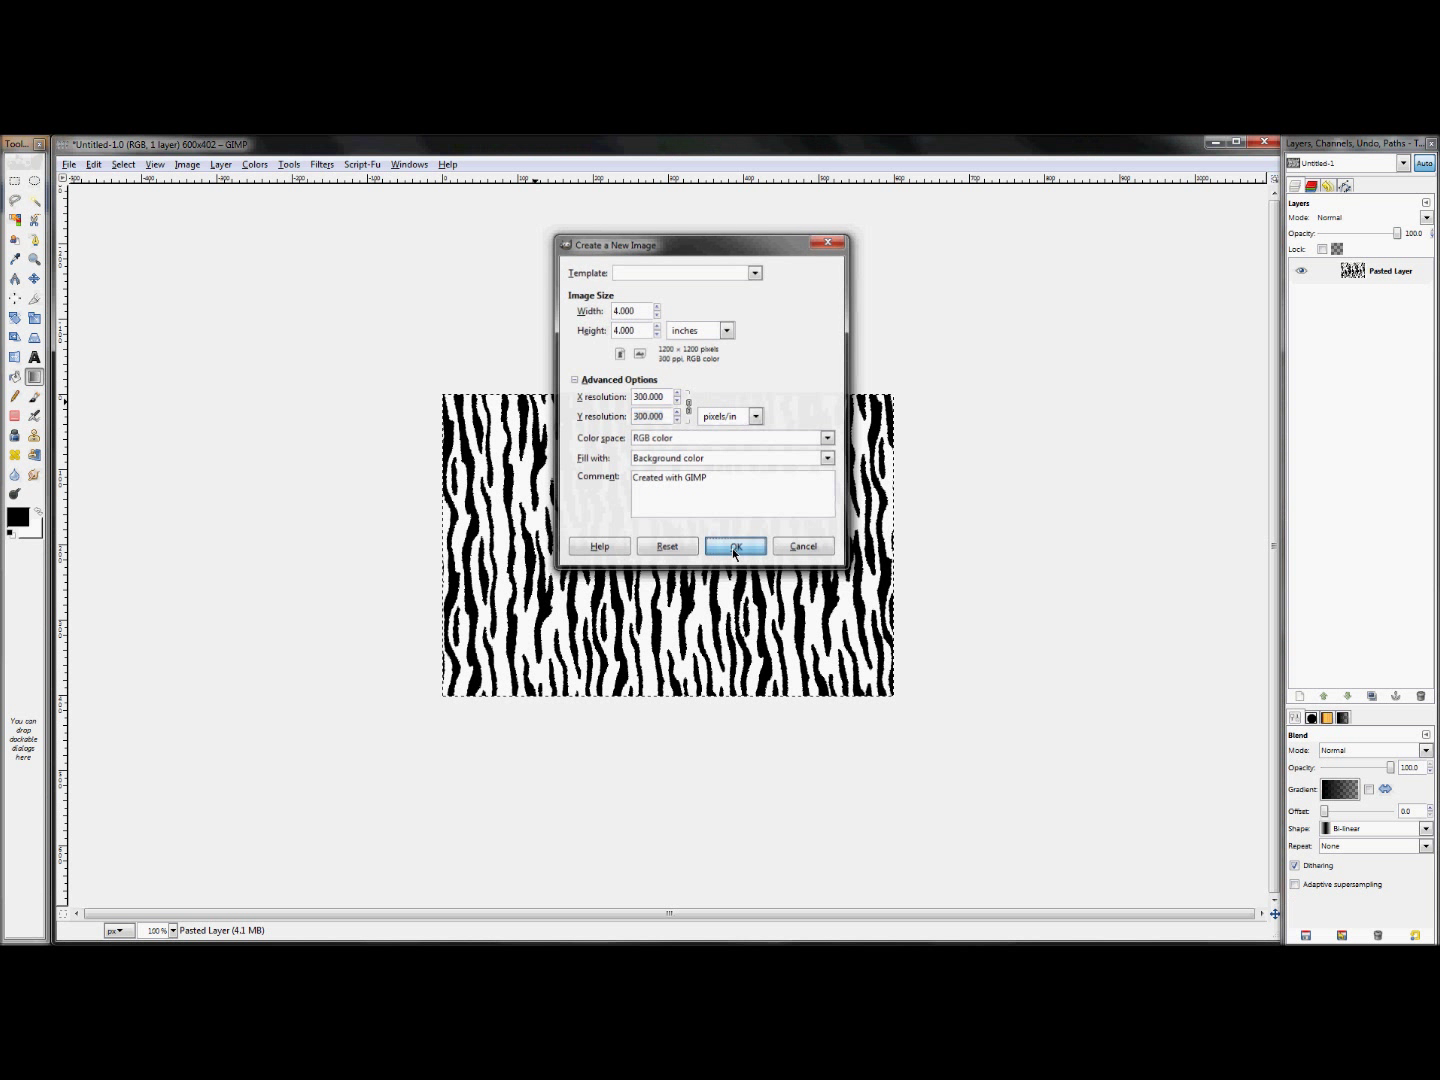
{"action": "left_click_drag", "start_coordinate": [585, 225], "coordinate": [581, 167]}
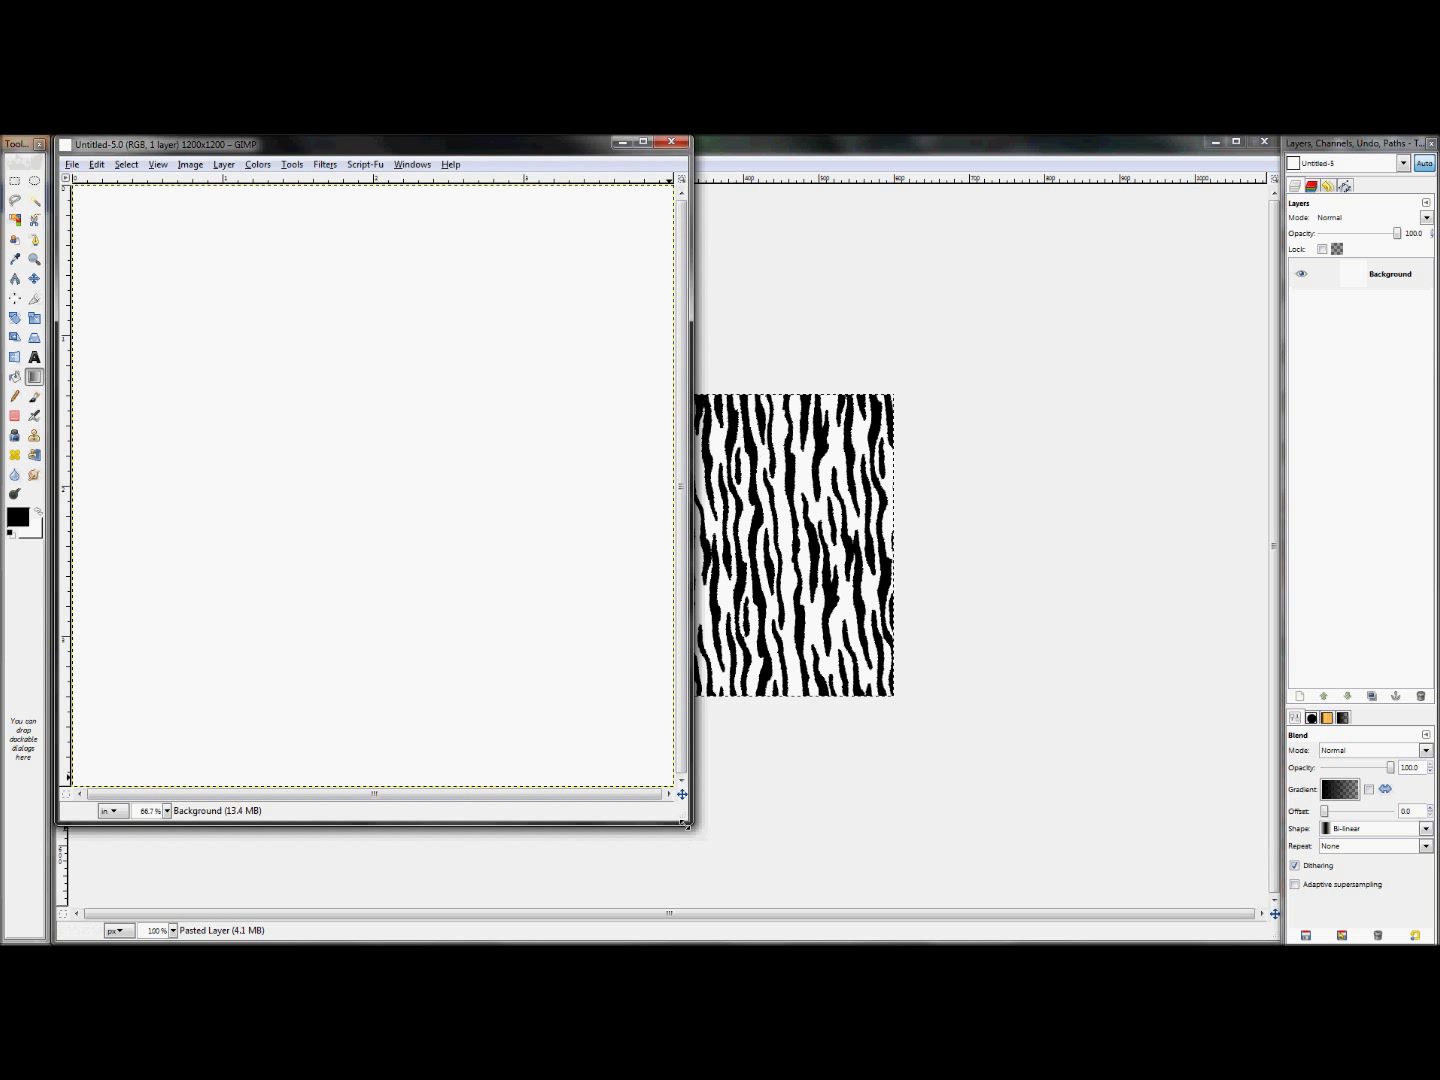
Maximize the image window and bucket-fill the canvas with a light blue foreground colour
{"action": "left_click", "coordinate": [644, 141]}
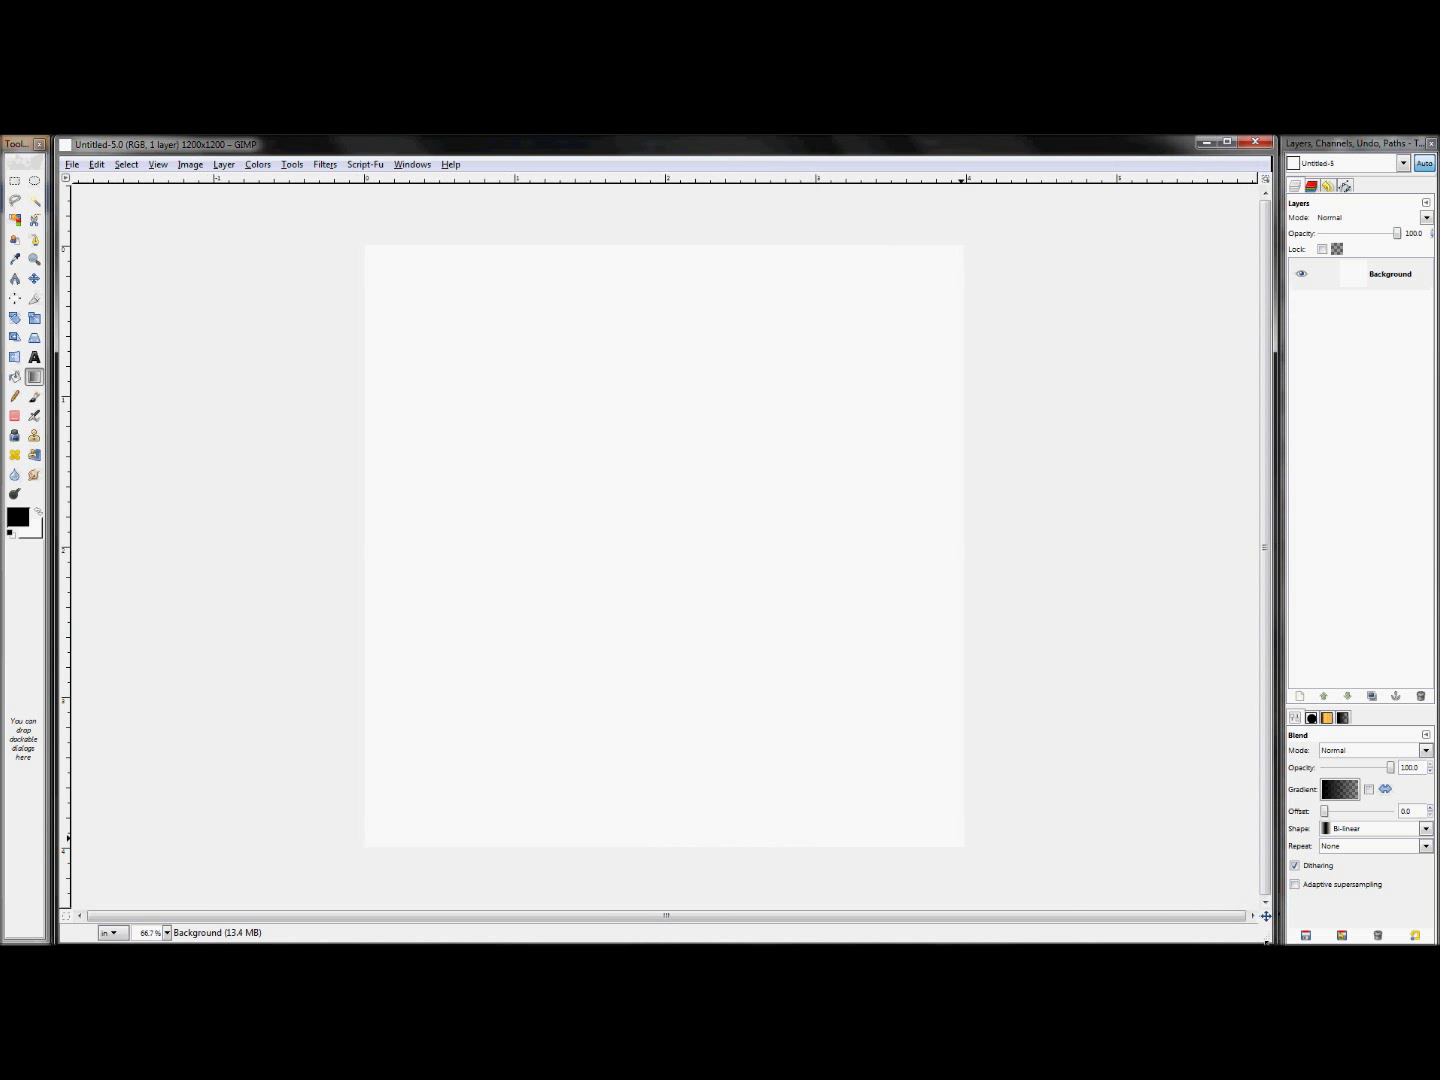
{"action": "left_click", "coordinate": [16, 519]}
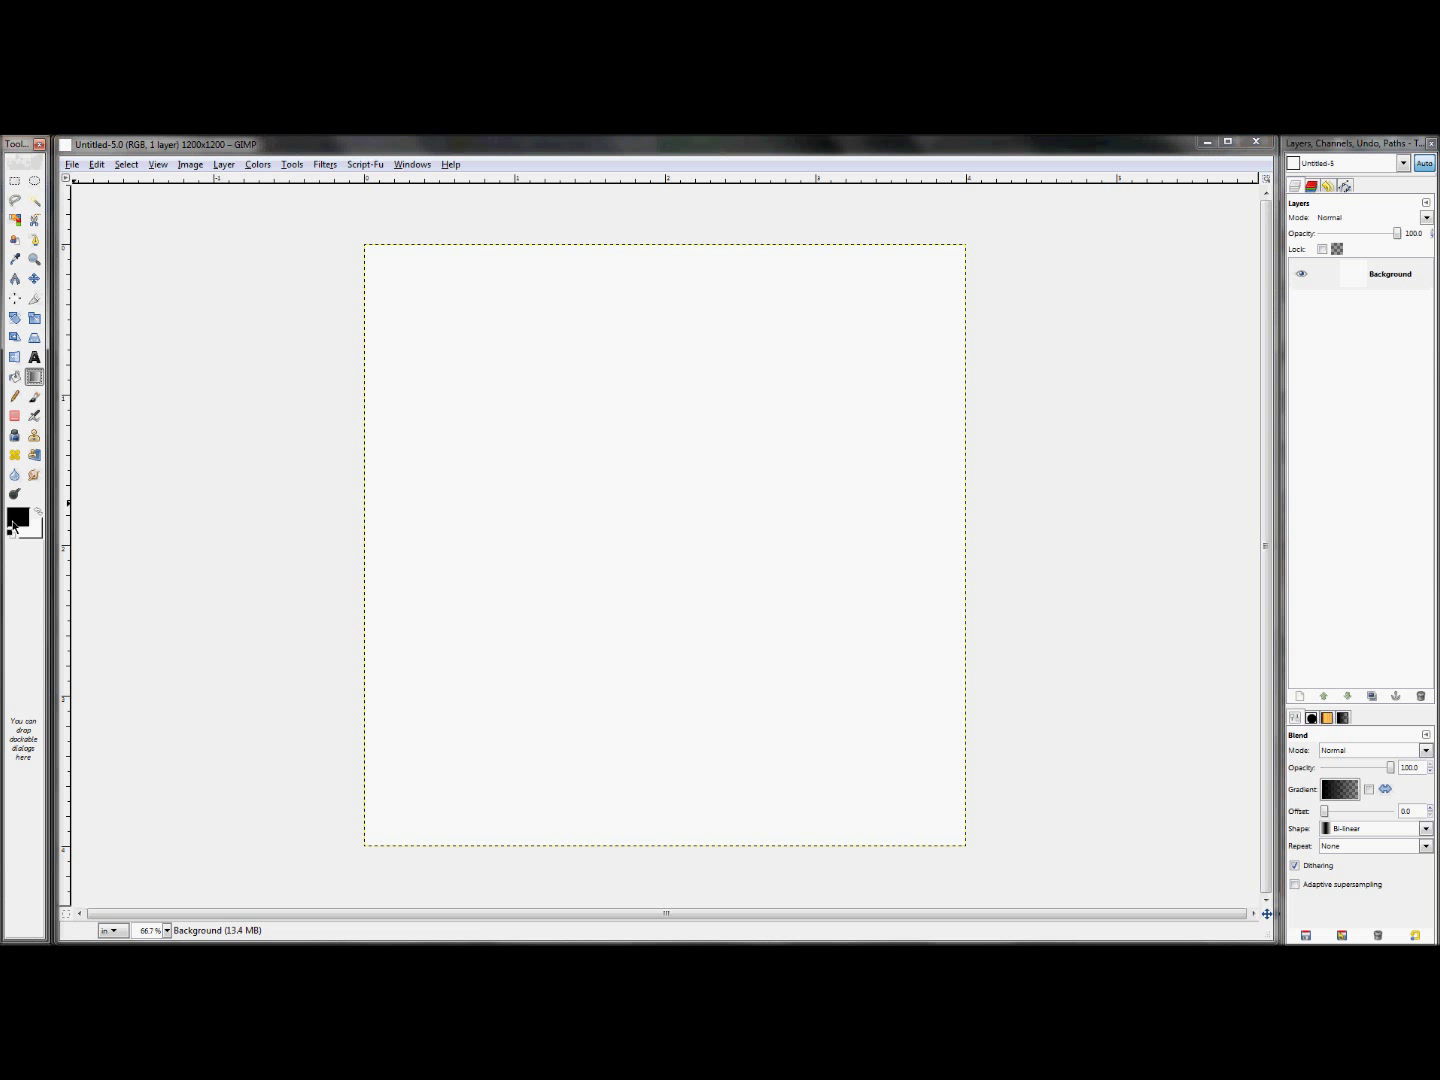
{"action": "left_click", "coordinate": [352, 466]}
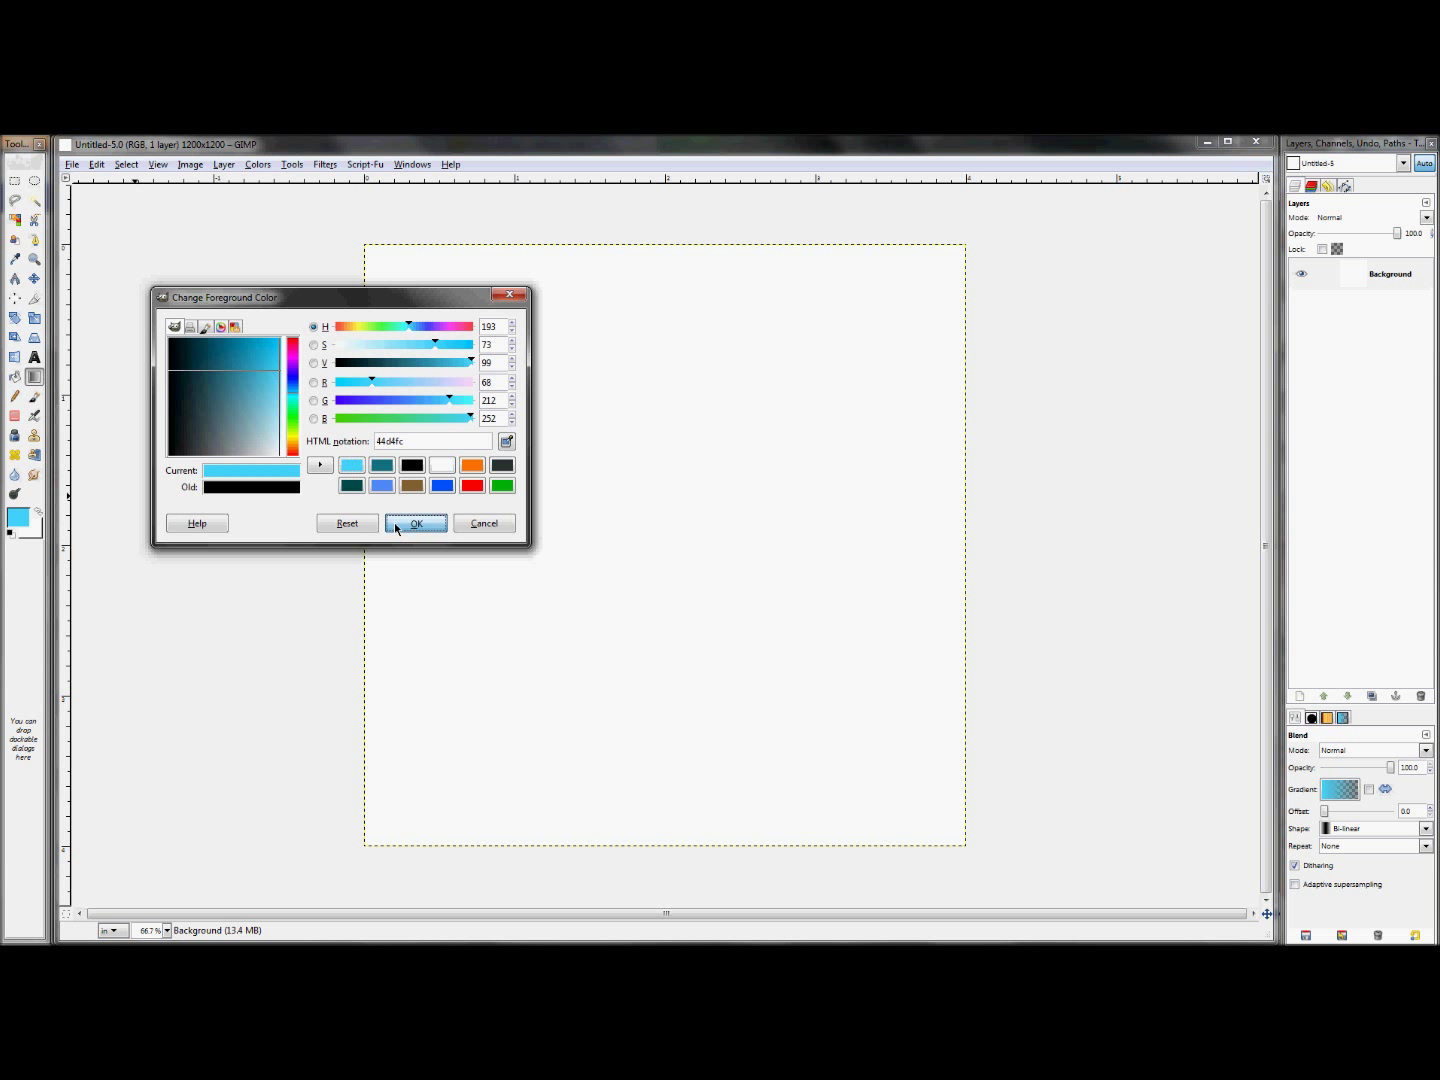
{"action": "left_click", "coordinate": [409, 523]}
{"action": "left_click", "coordinate": [14, 378]}
{"action": "left_click", "coordinate": [617, 393]}
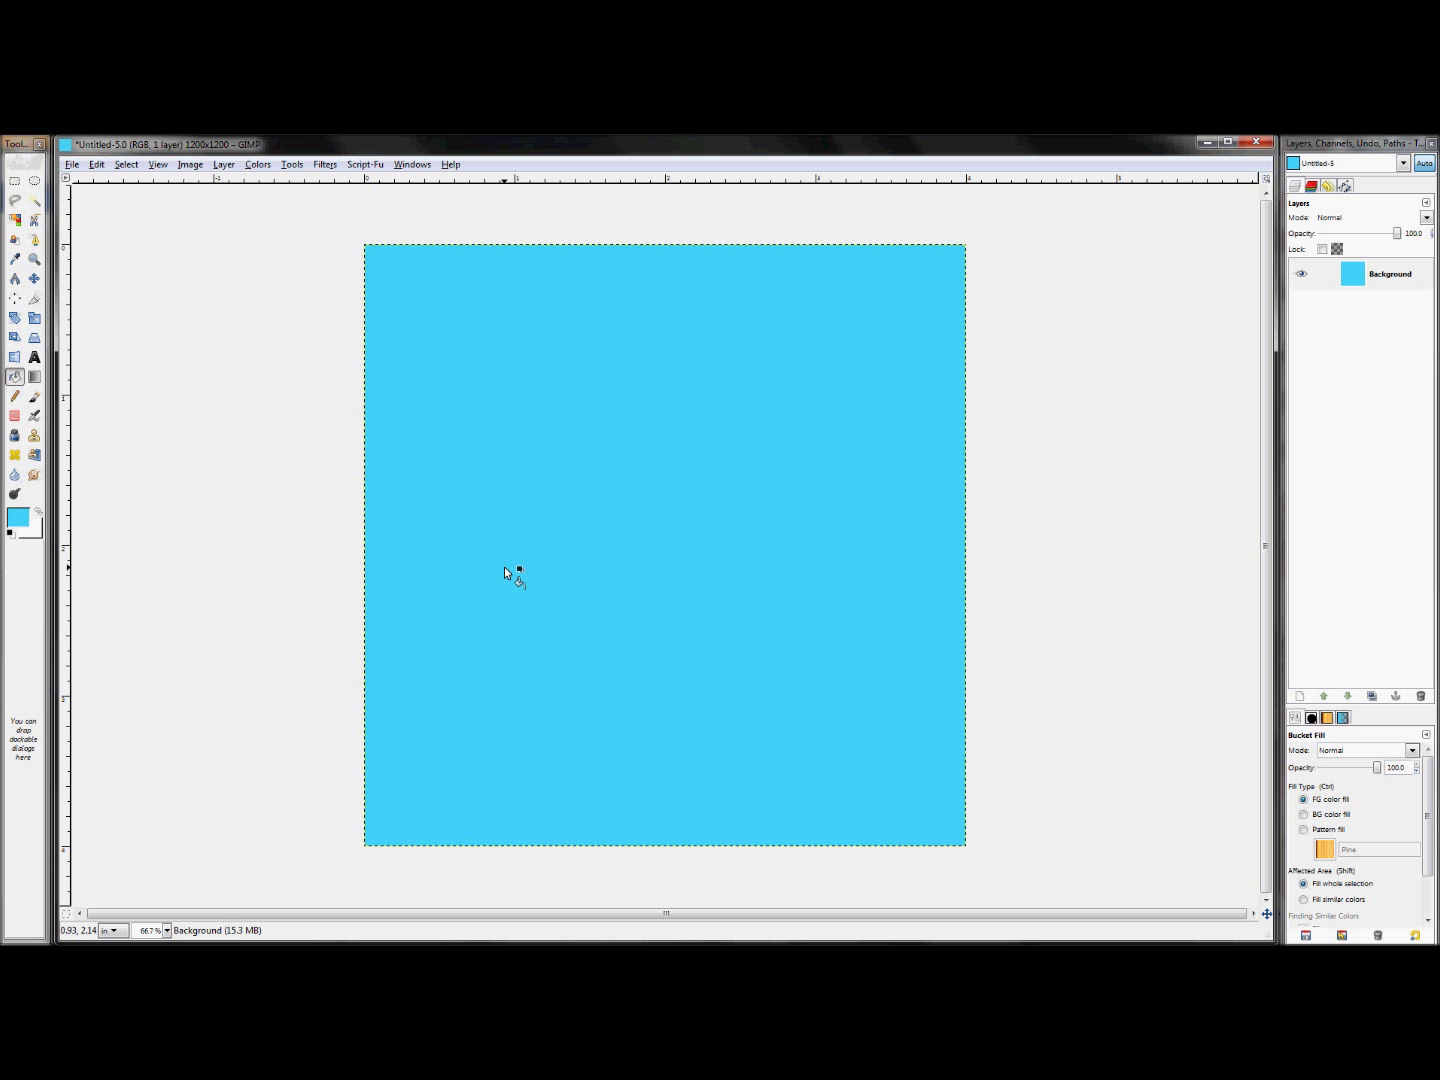
Select the entire blue canvas
{"action": "left_click", "coordinate": [128, 166]}
{"action": "left_click", "coordinate": [129, 183]}
{"action": "right_click", "coordinate": [1358, 284]}
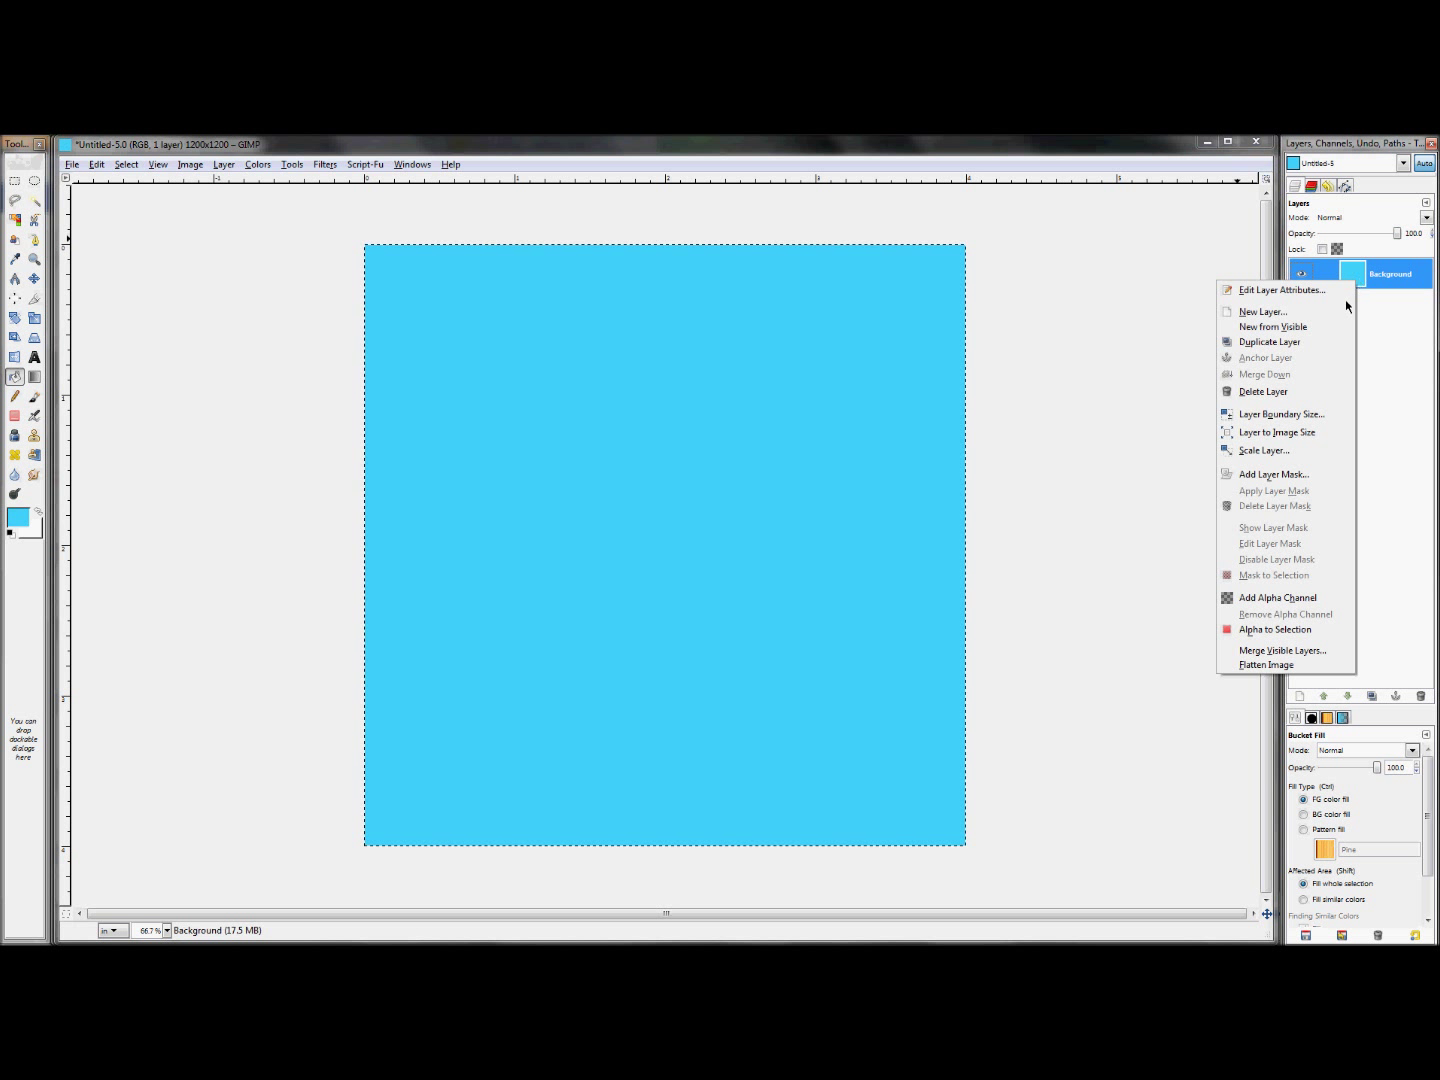
Add a transparent New Layer and shrink the selection inward by 0.188 inches
{"action": "left_click", "coordinate": [1336, 312]}
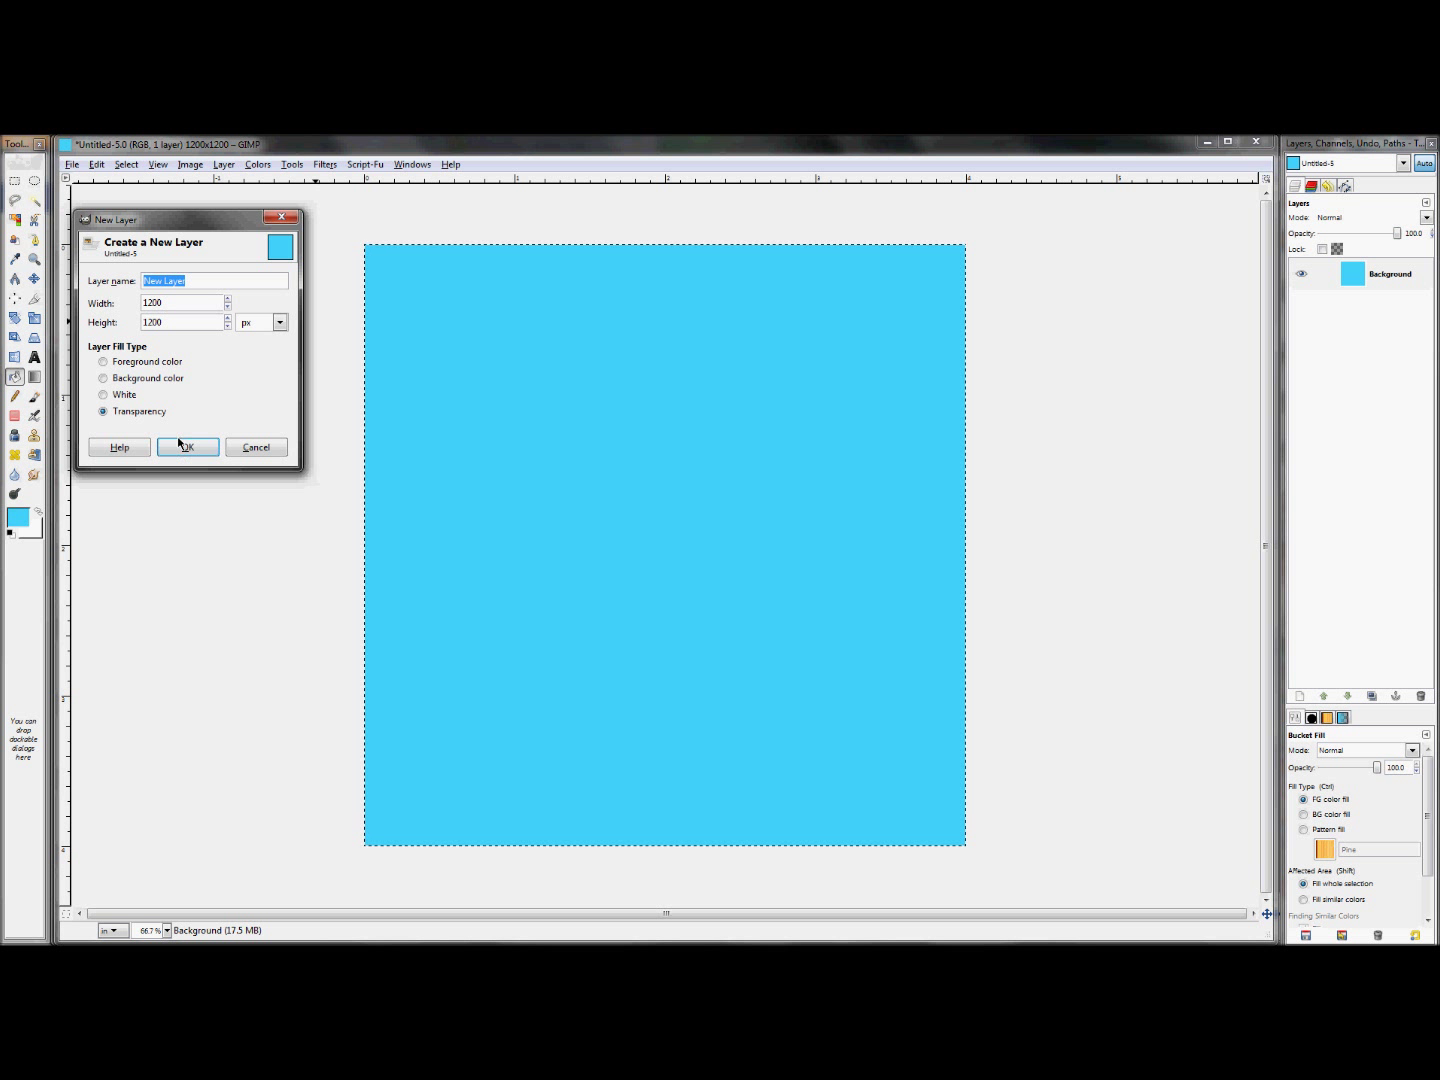
{"action": "left_click", "coordinate": [185, 445]}
{"action": "left_click", "coordinate": [122, 166]}
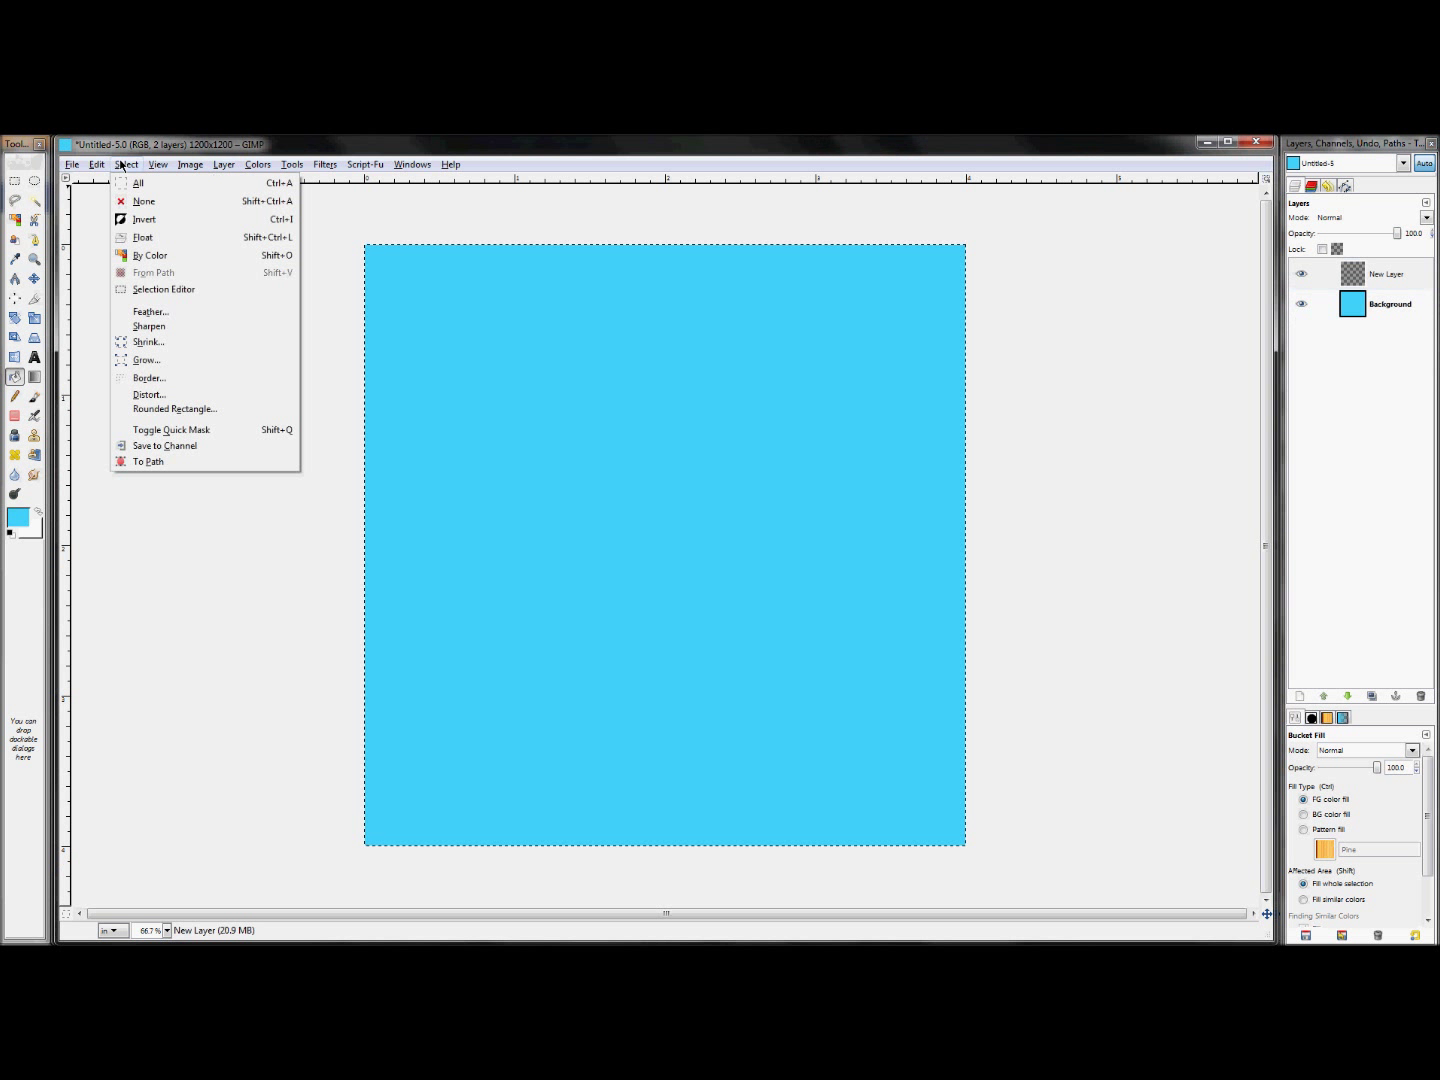
{"action": "left_click", "coordinate": [146, 342]}
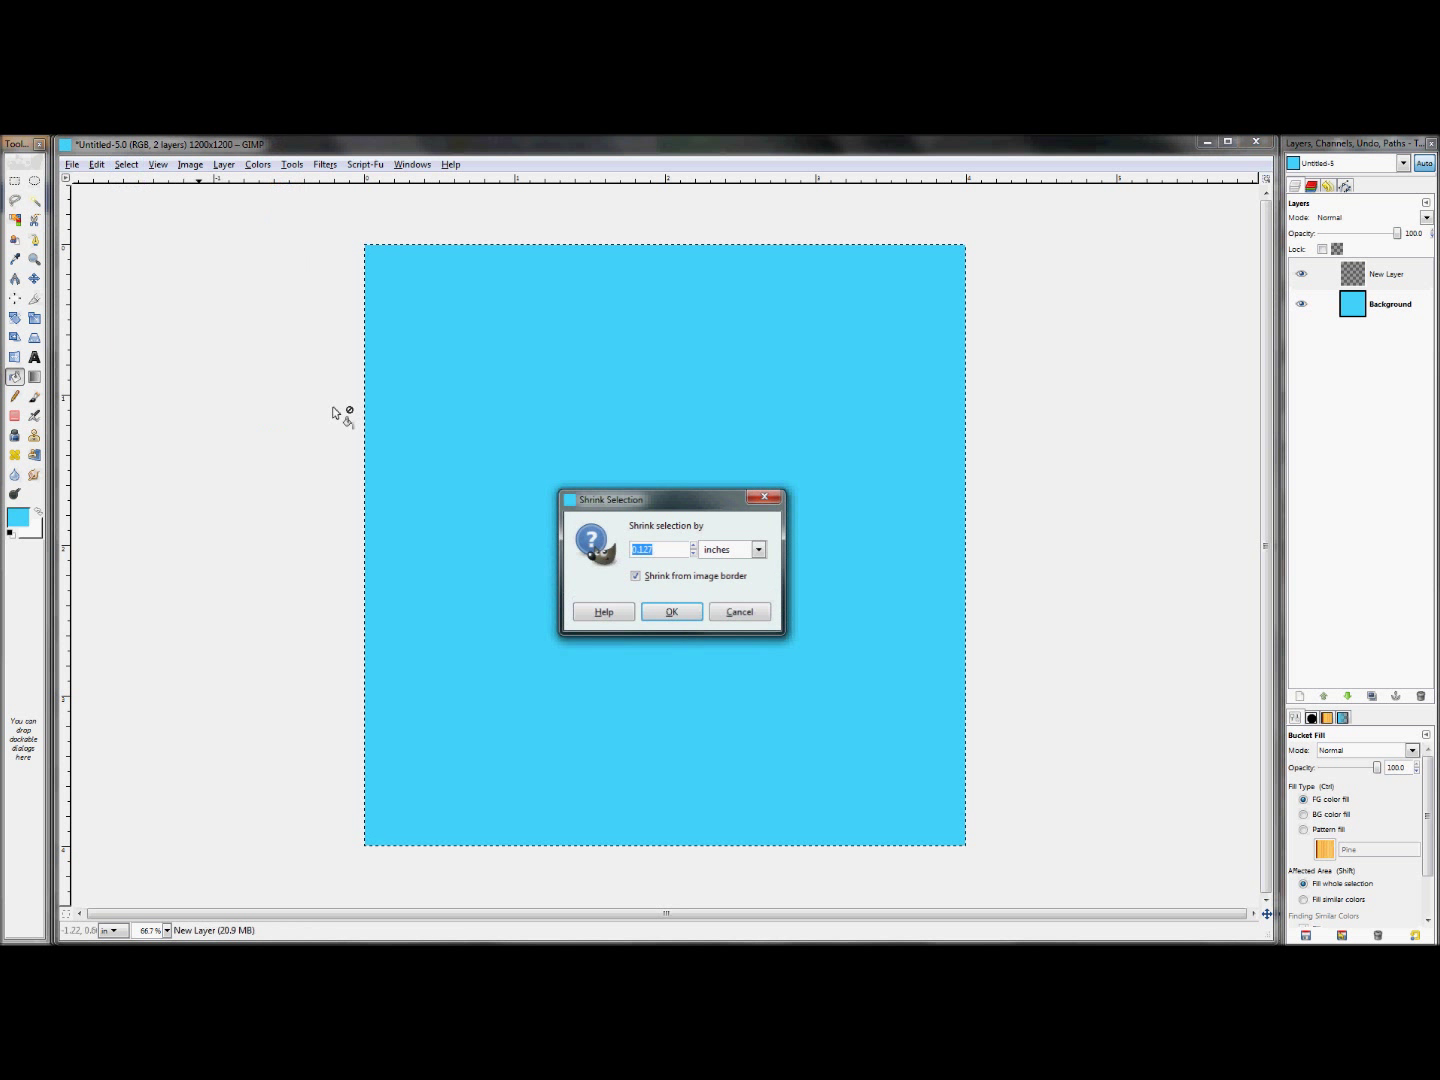
{"action": "type", "text": ".125"}
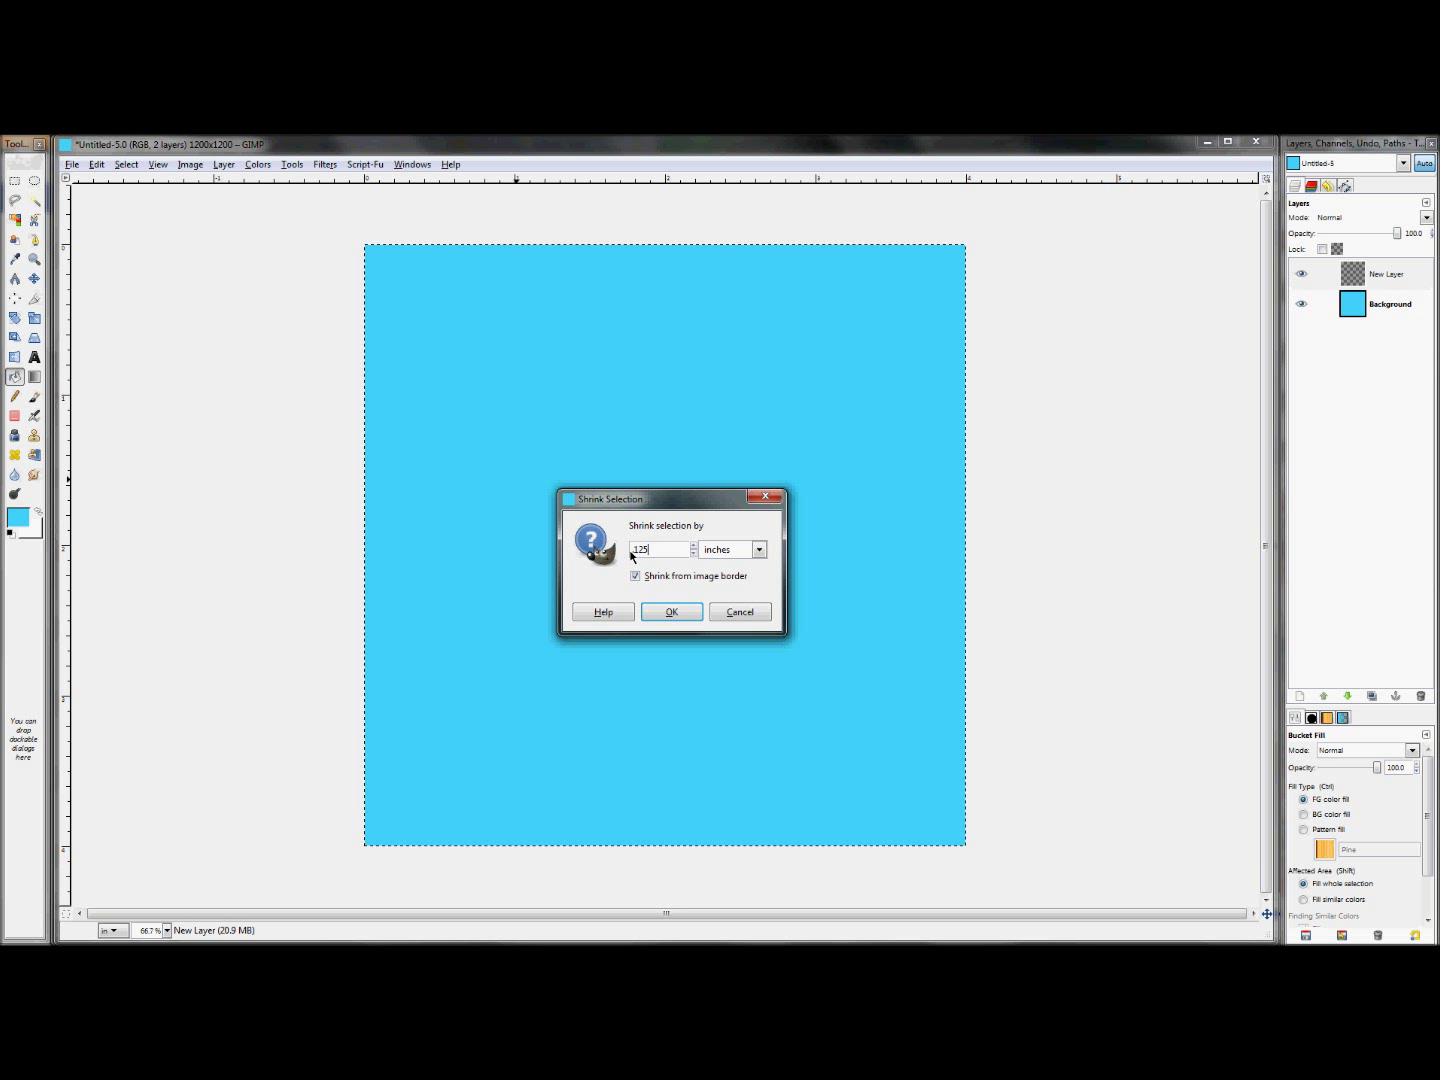
{"action": "key", "text": "BackSpace"}
{"action": "key", "text": "BackSpace"}
{"action": "key", "text": "BackSpace"}
{"action": "key", "text": "BackSpace"}
{"action": "type", "text": "1"}
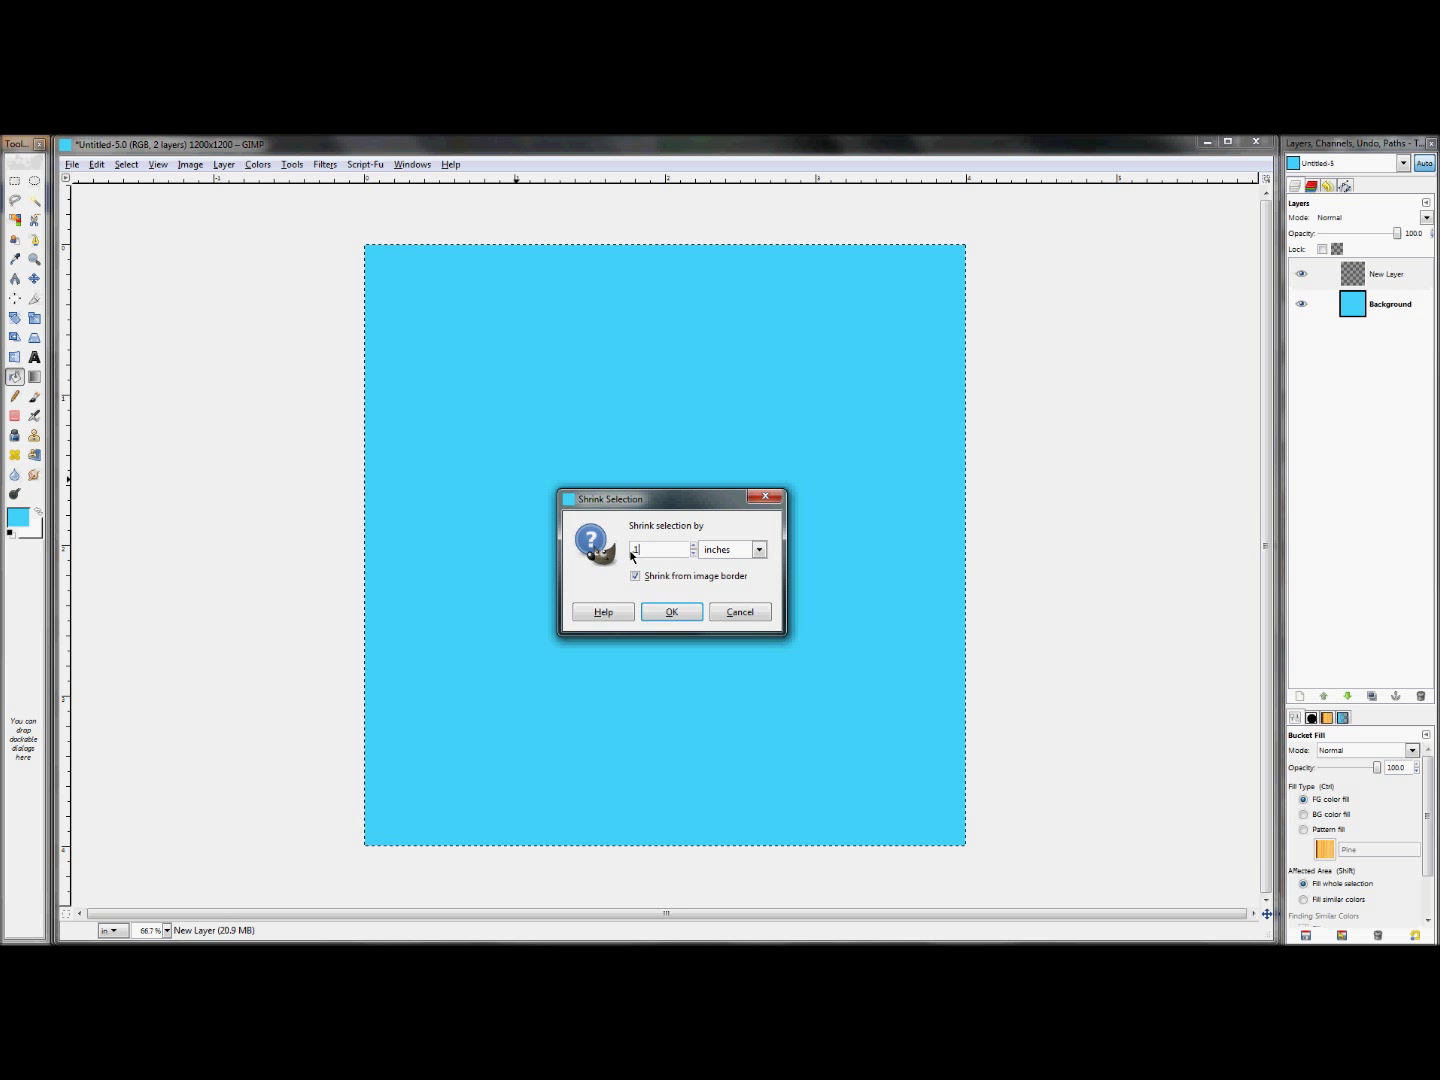
{"action": "type", "text": "188"}
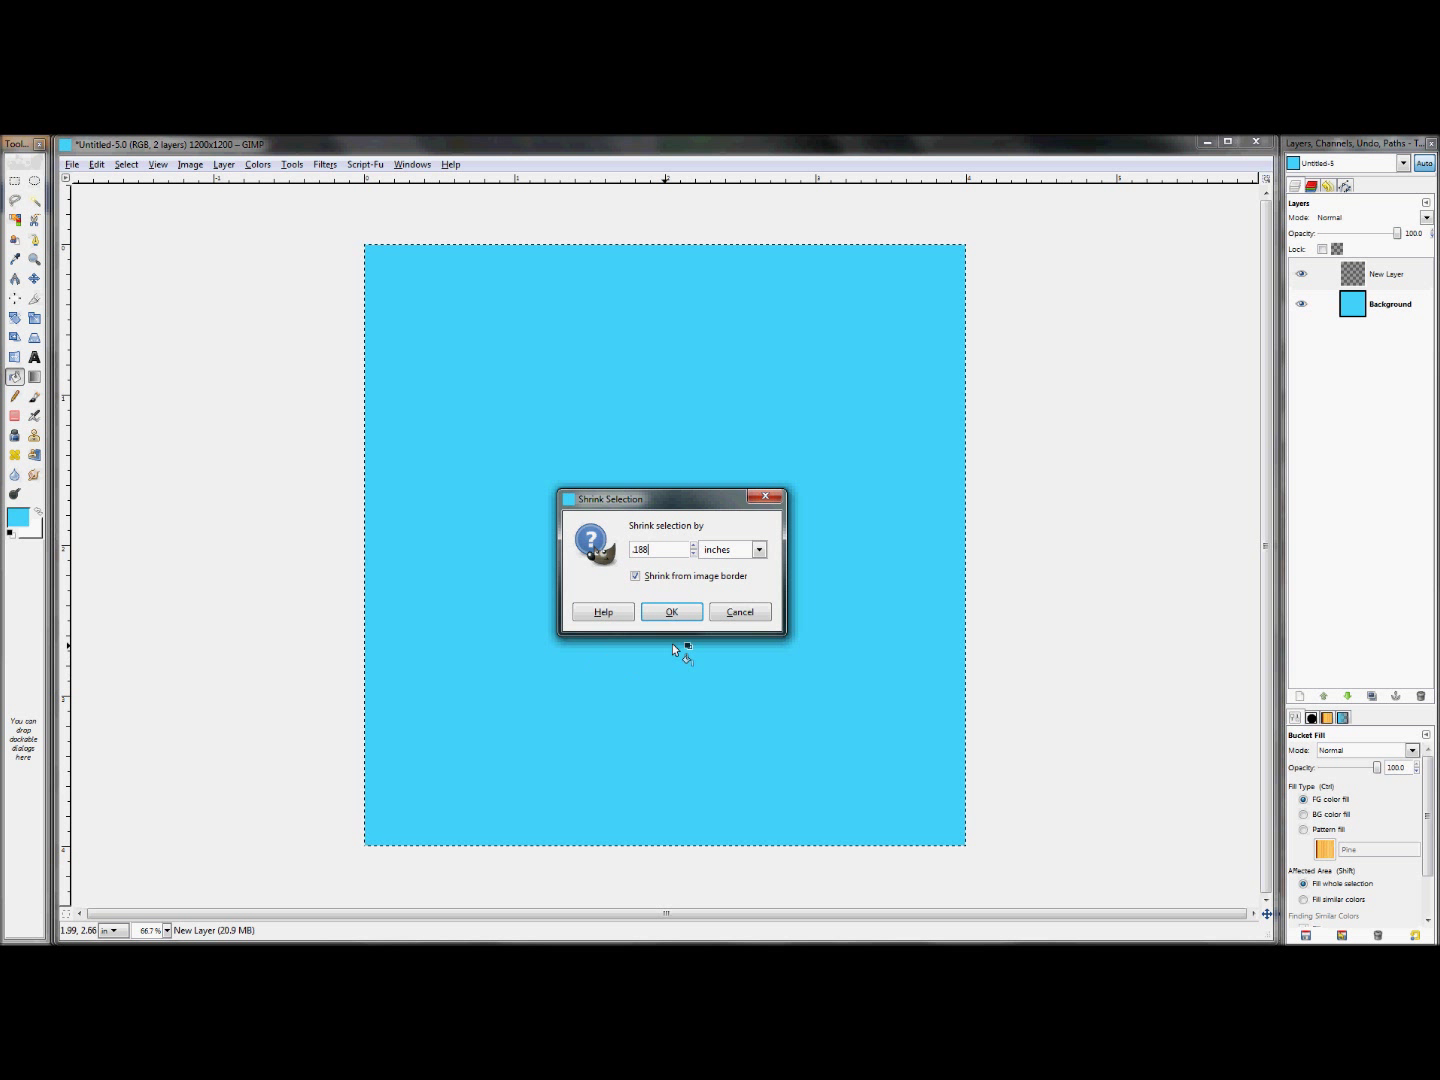
{"action": "left_click", "coordinate": [668, 612]}
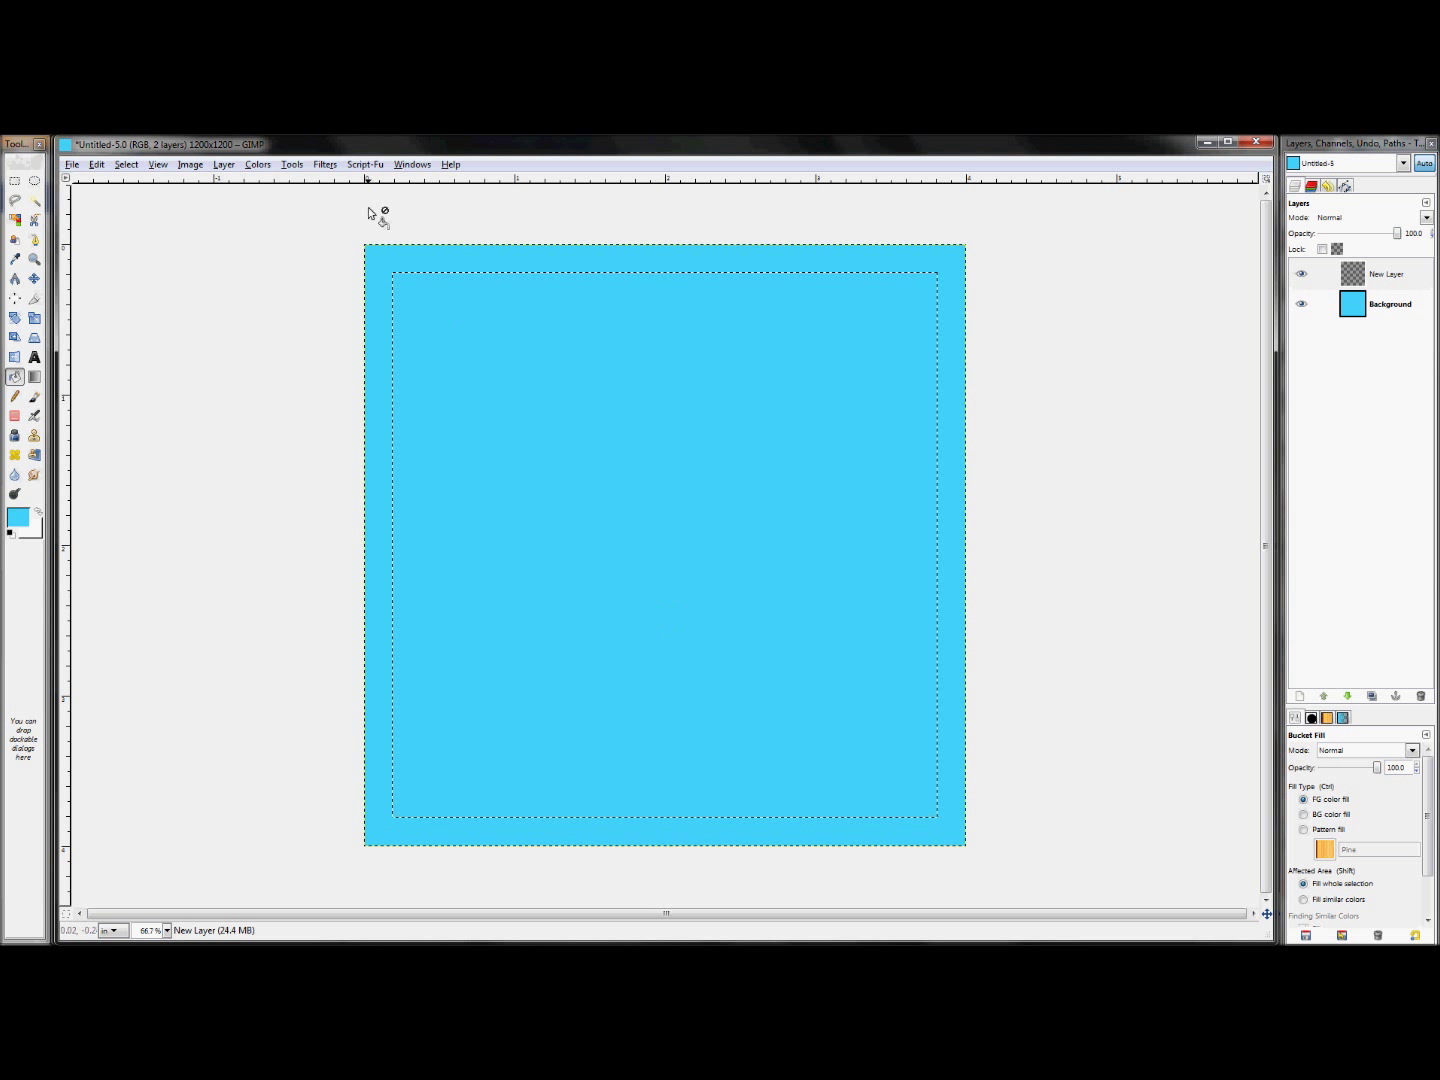
Reset colours to a white foreground and choose the Blend tool, leaving the gradient unchanged
{"action": "left_click", "coordinate": [13, 533]}
{"action": "left_click", "coordinate": [37, 516]}
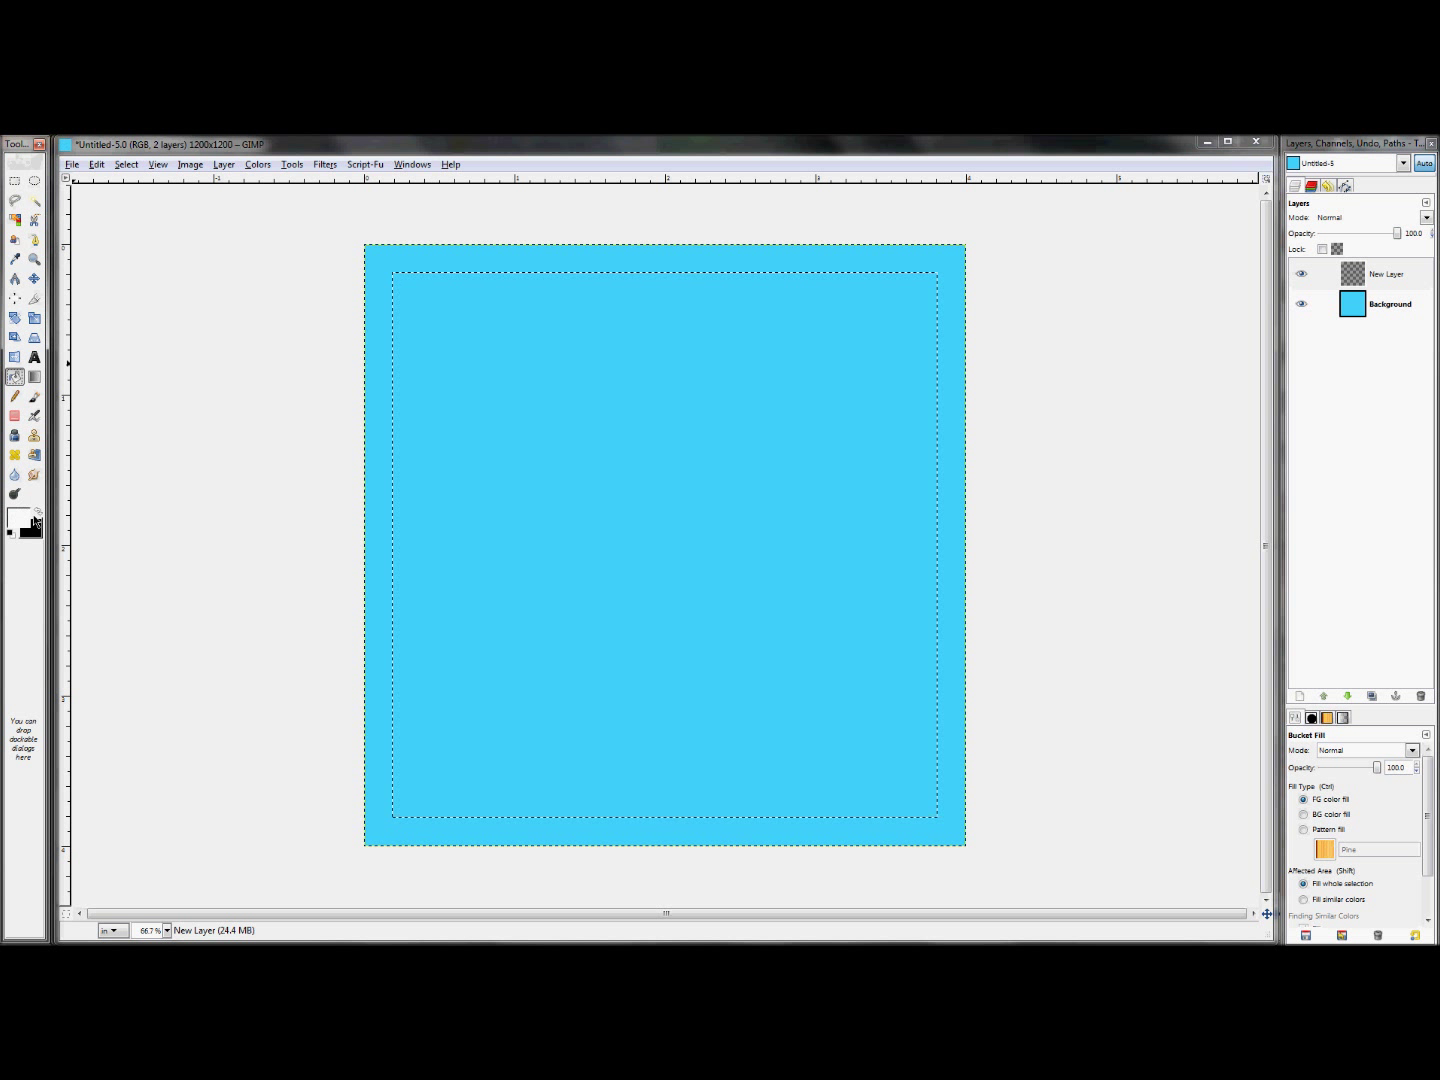
{"action": "left_click", "coordinate": [35, 377]}
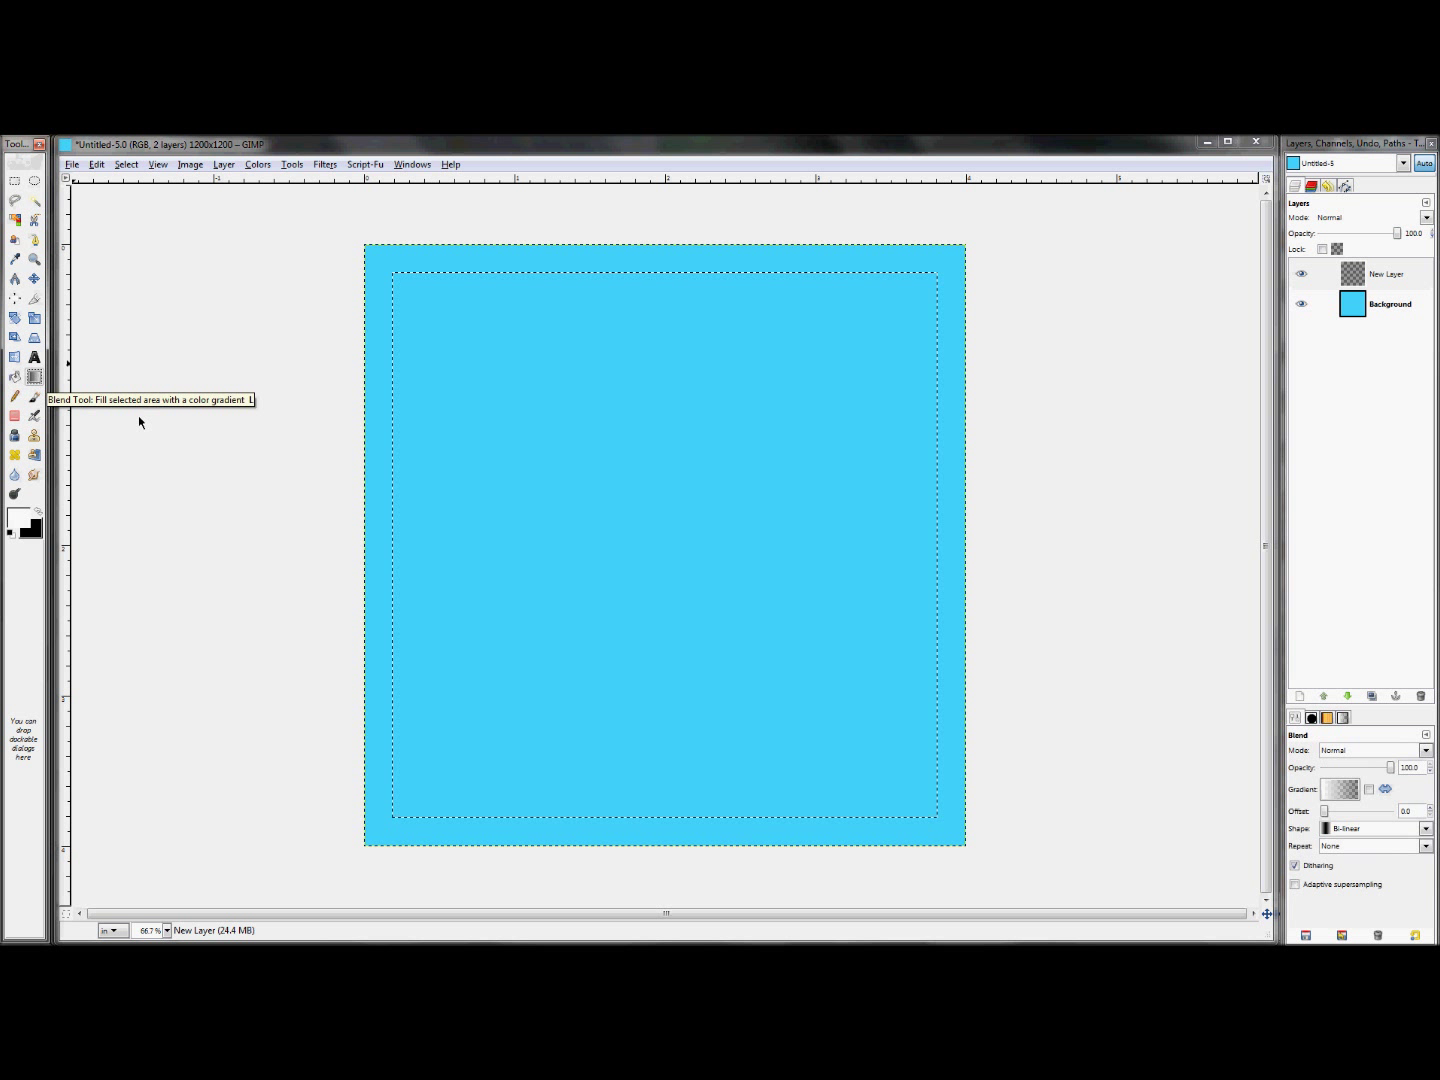
{"action": "left_click", "coordinate": [1340, 788]}
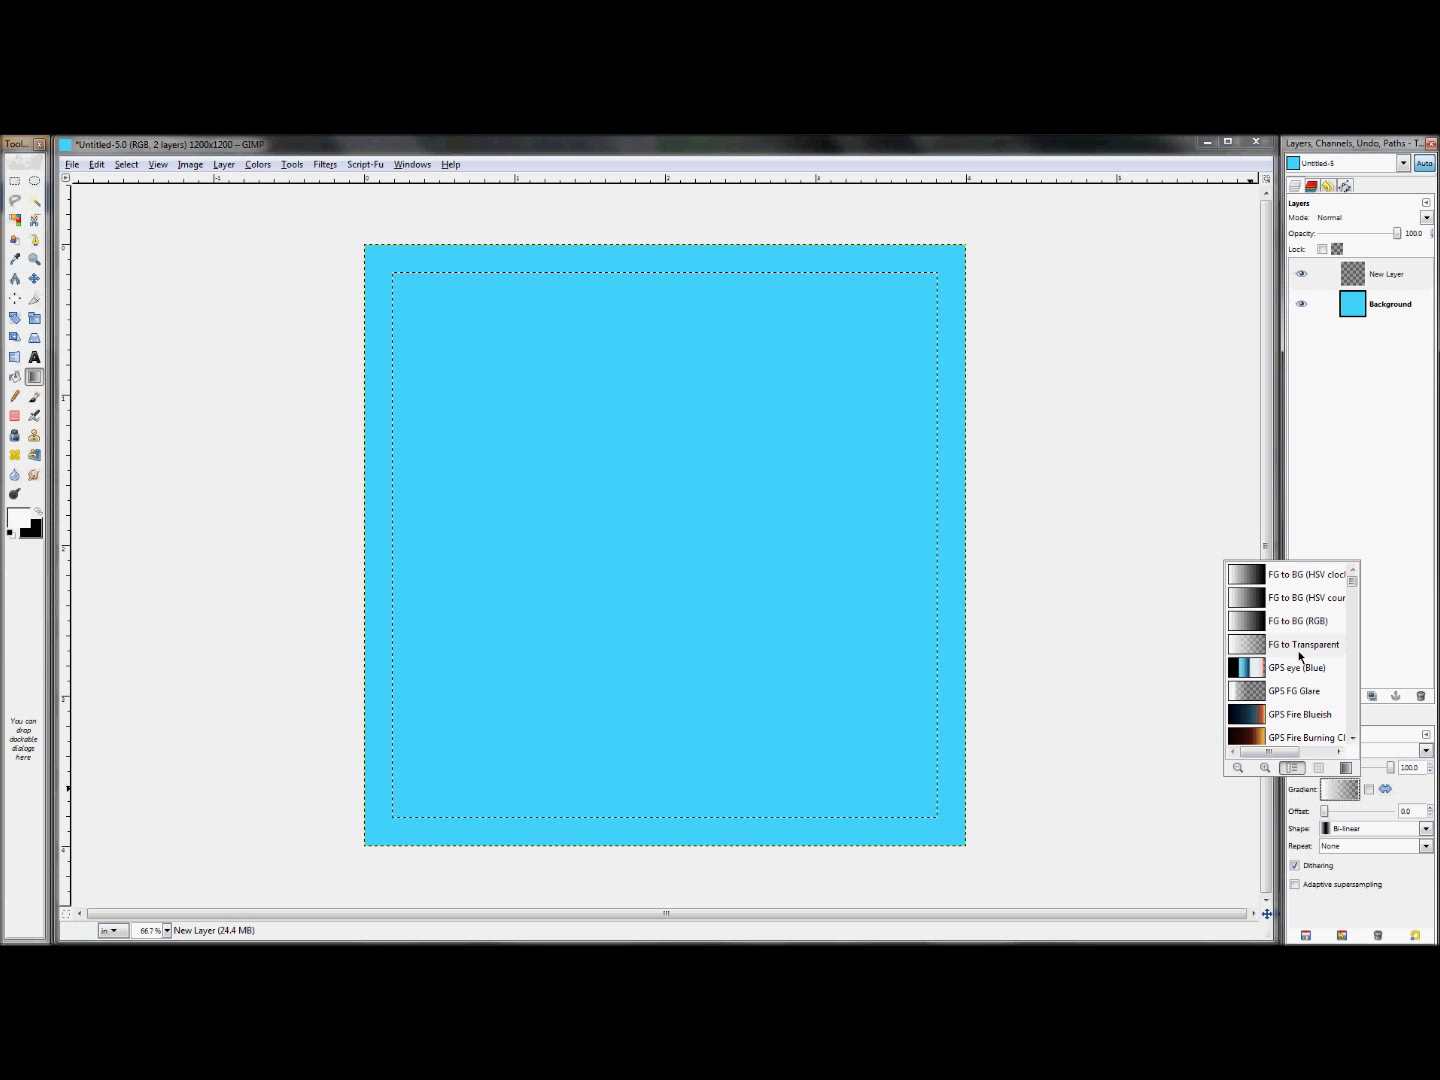
{"action": "left_click", "coordinate": [1403, 878]}
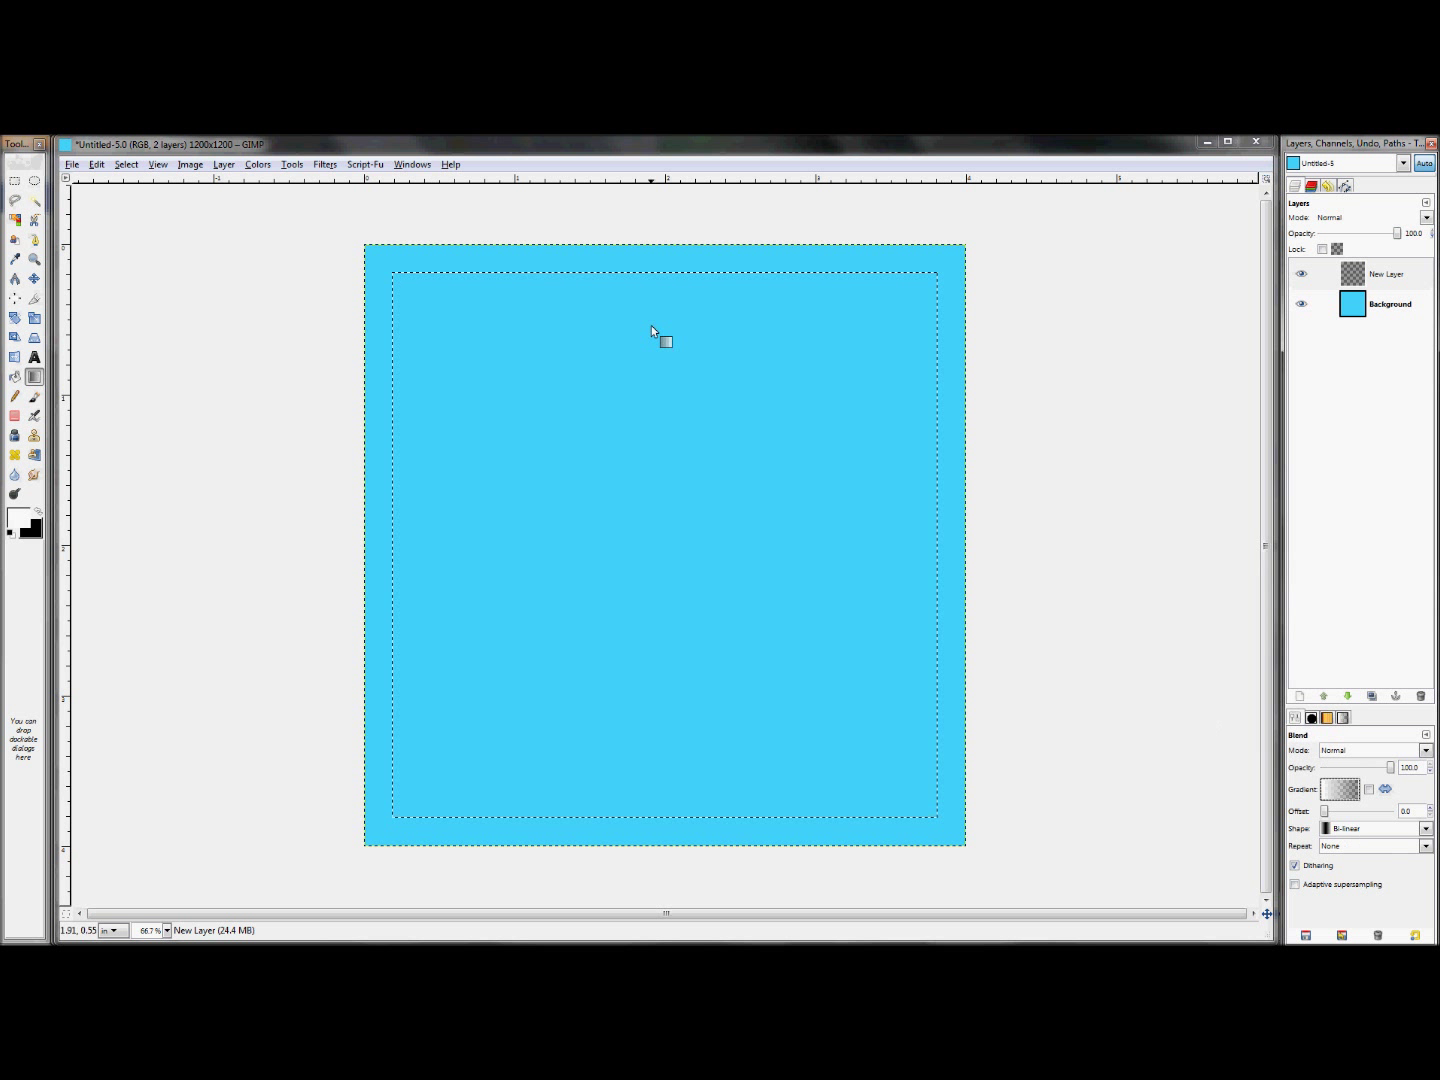
Make New Layer active, undoing an accidental Select None to keep the border selection
{"action": "left_click", "coordinate": [1293, 270]}
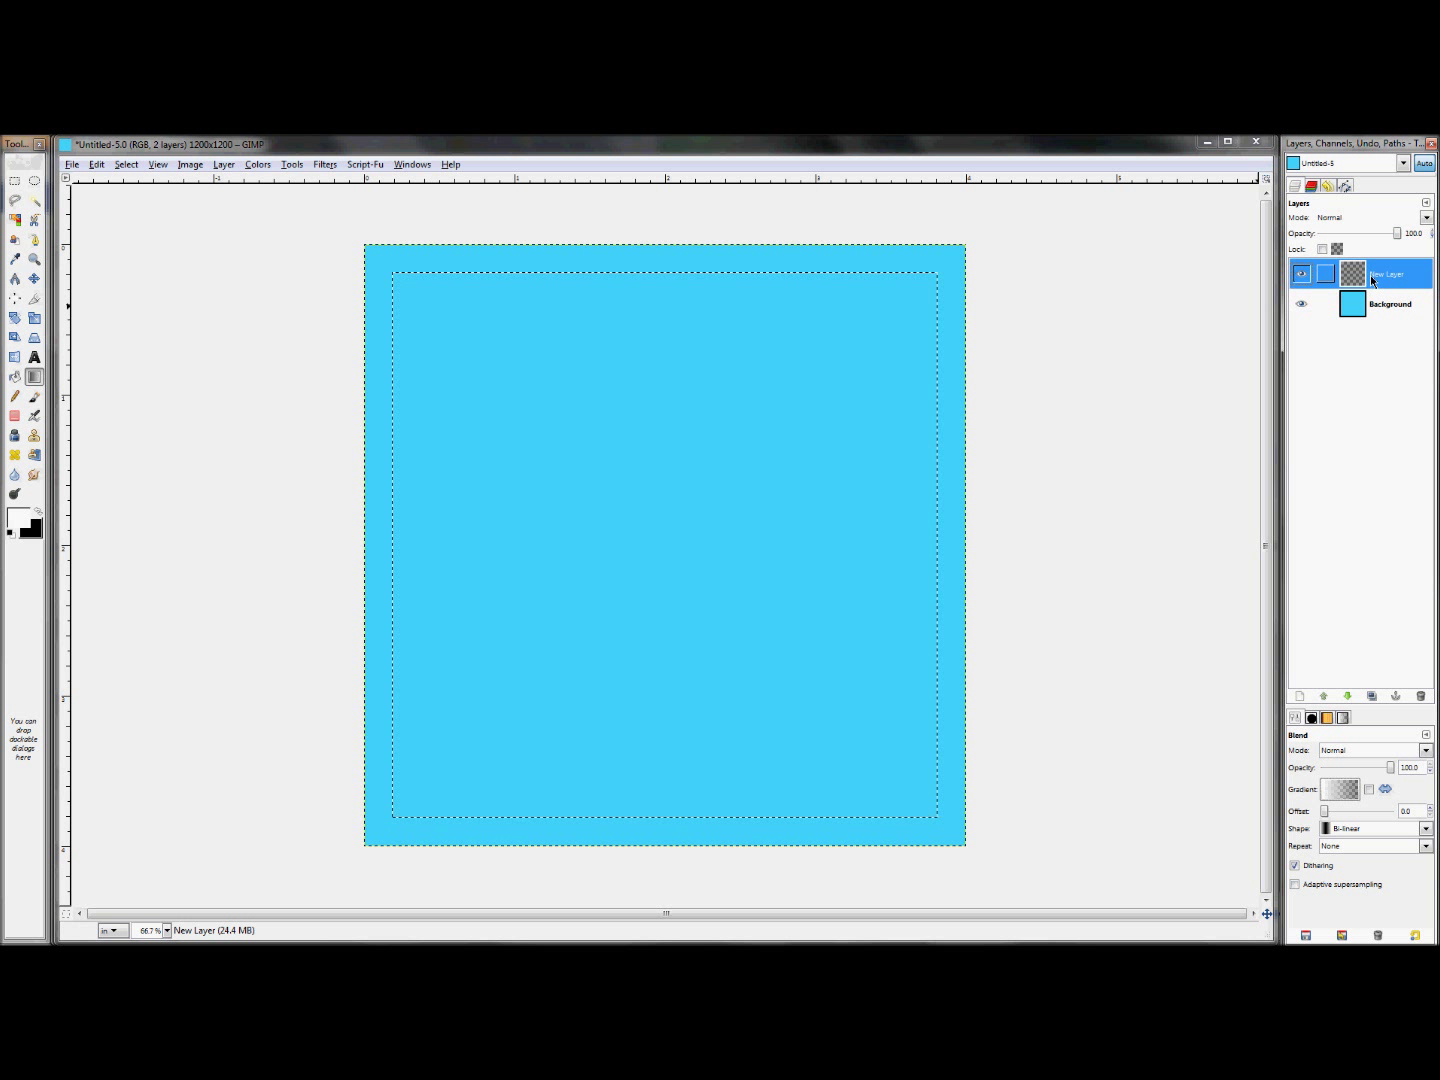
{"action": "left_click", "coordinate": [126, 166]}
{"action": "left_click", "coordinate": [145, 217]}
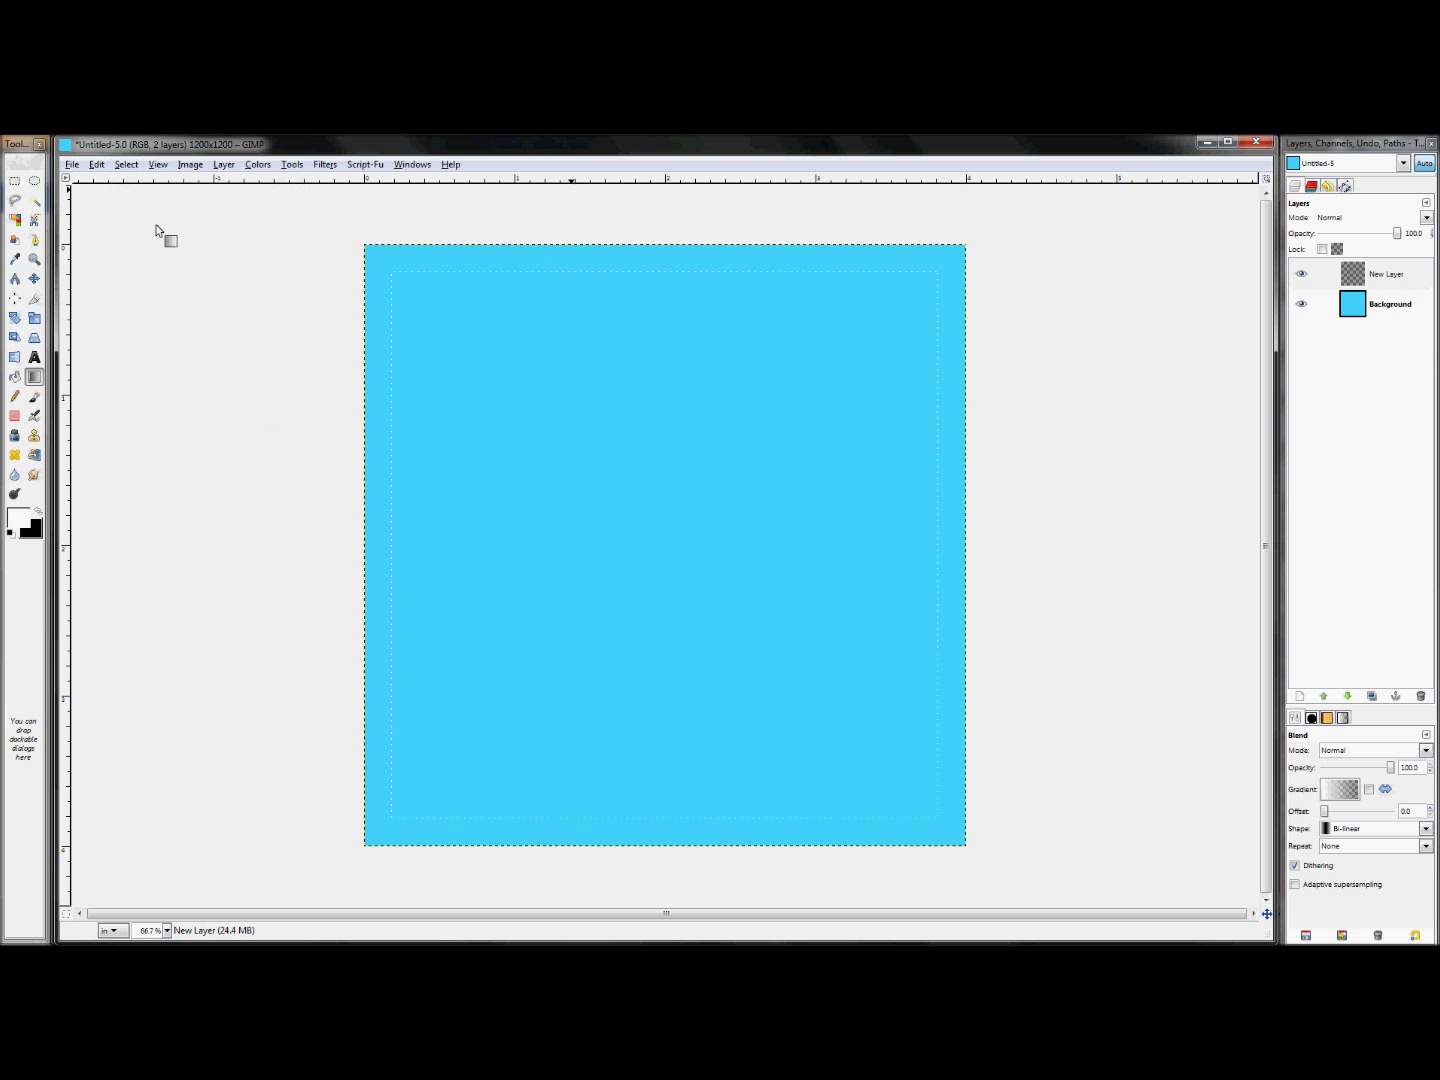
{"action": "key", "text": "ctrl+z"}
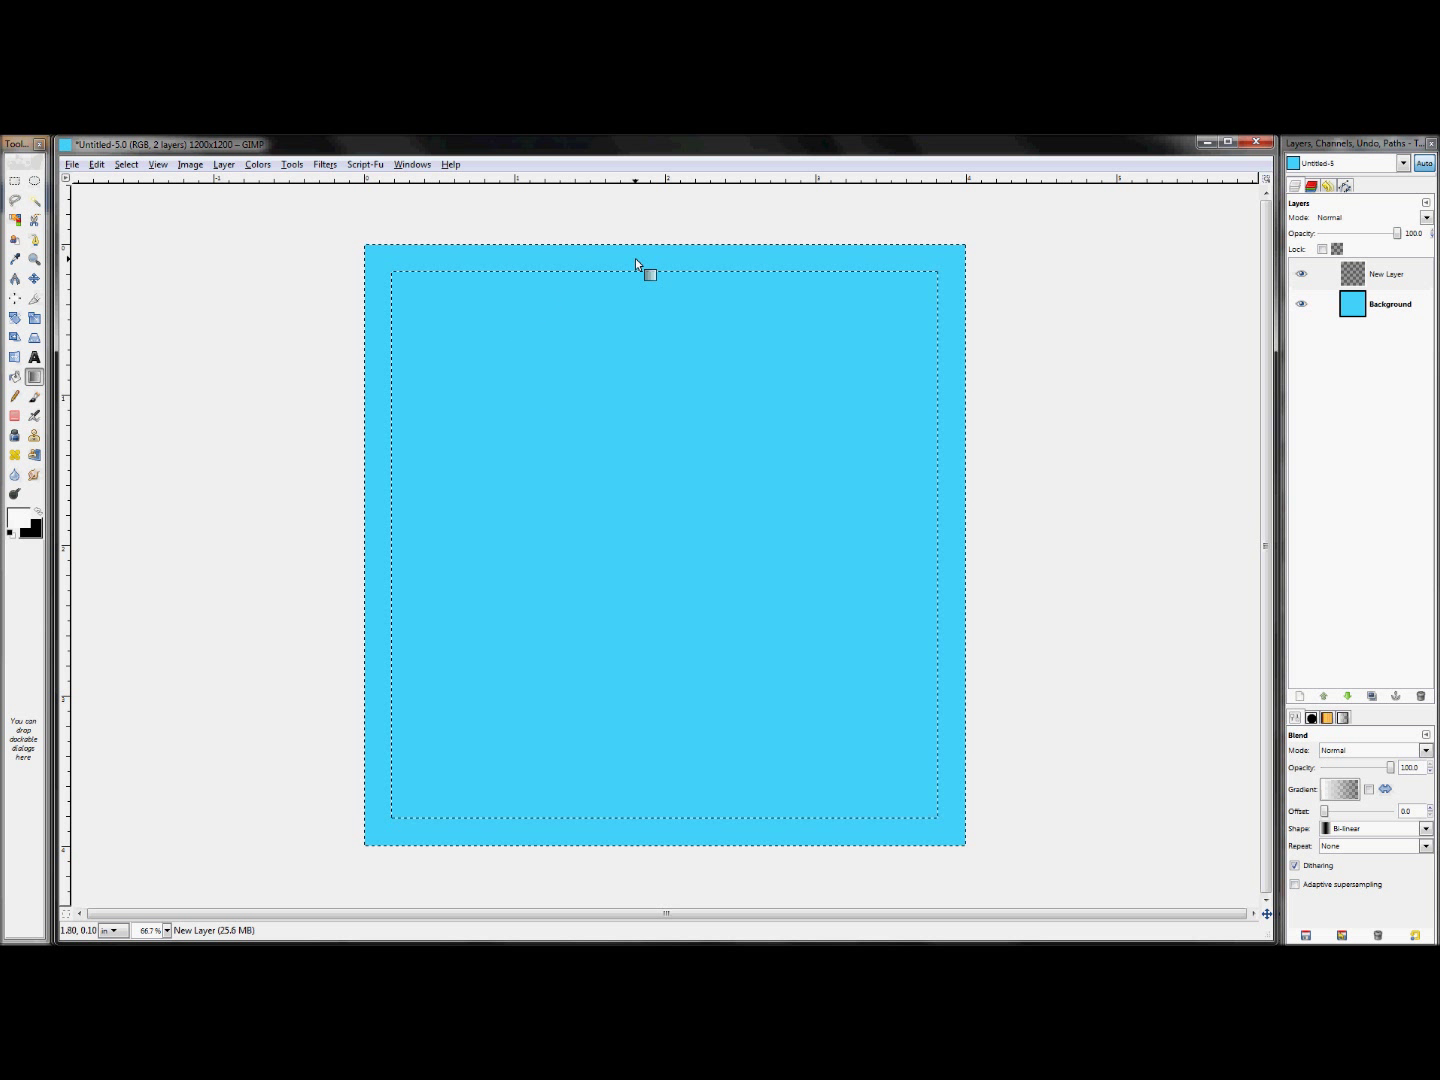
Drag short white bi-linear gradients across the top, right, bottom and left border edges
{"action": "mouse_move", "coordinate": [636, 258]}
{"action": "left_mouse_down"}
{"action": "mouse_move", "coordinate": [685, 263]}
{"action": "mouse_move", "coordinate": [668, 250]}
{"action": "mouse_move", "coordinate": [676, 267]}
{"action": "mouse_move", "coordinate": [625, 280]}
{"action": "mouse_move", "coordinate": [626, 195]}
{"action": "mouse_move", "coordinate": [708, 263]}
{"action": "mouse_move", "coordinate": [652, 295]}
{"action": "mouse_move", "coordinate": [637, 272]}
{"action": "left_mouse_up"}
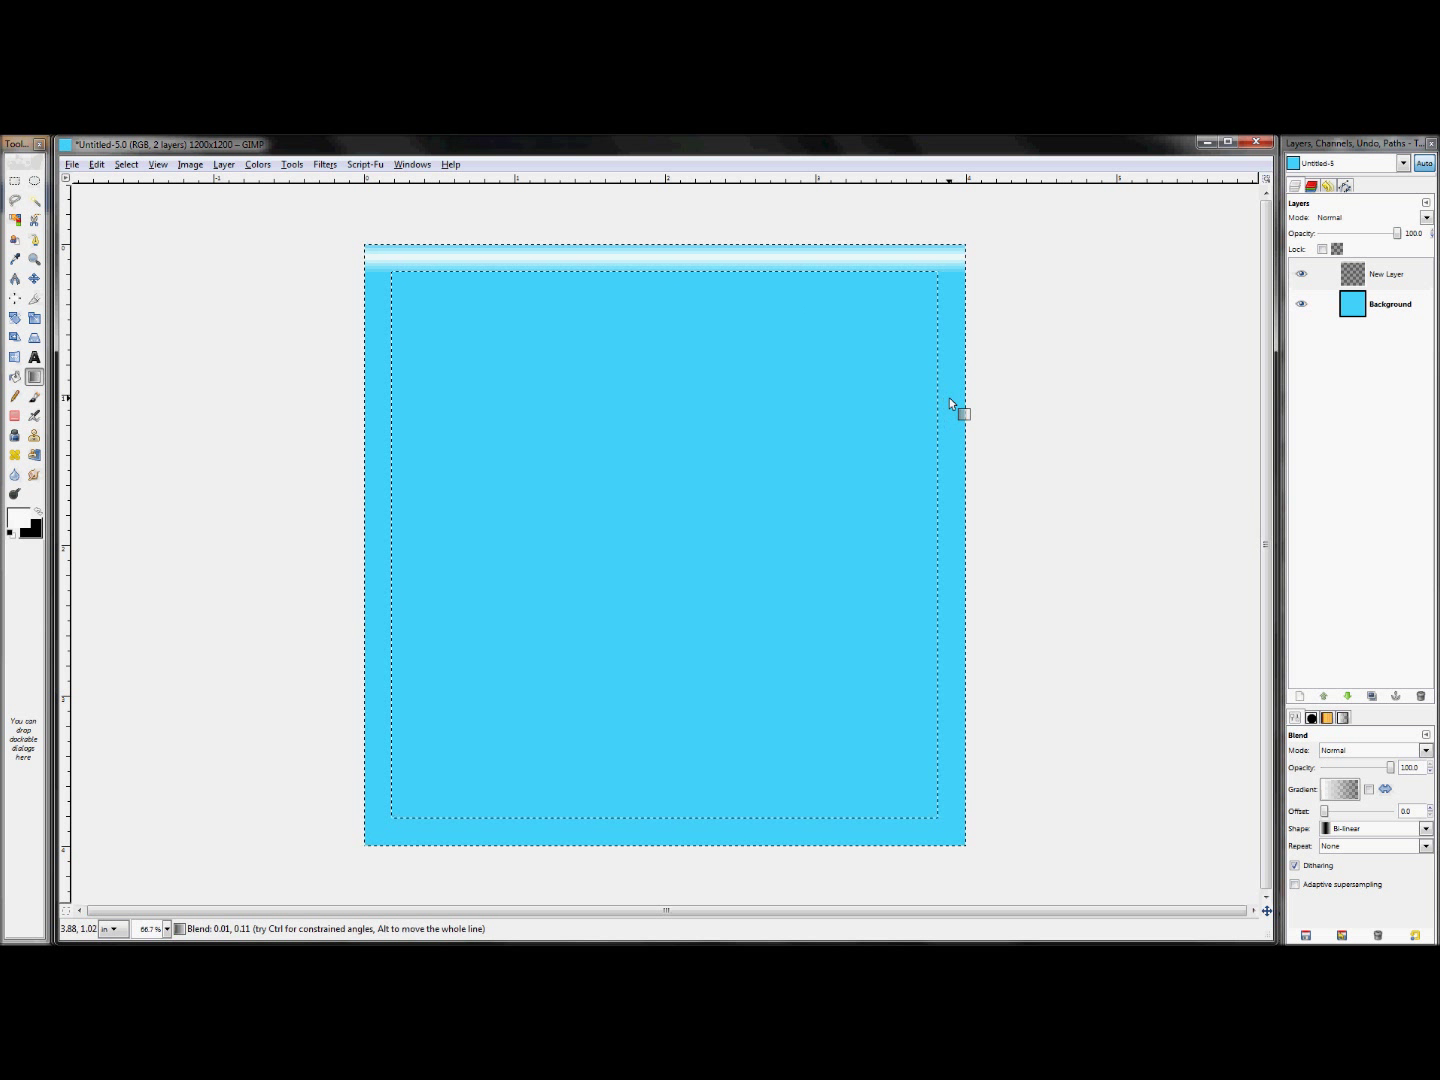
{"action": "left_click_drag", "start_coordinate": [949, 399], "coordinate": [966, 397]}
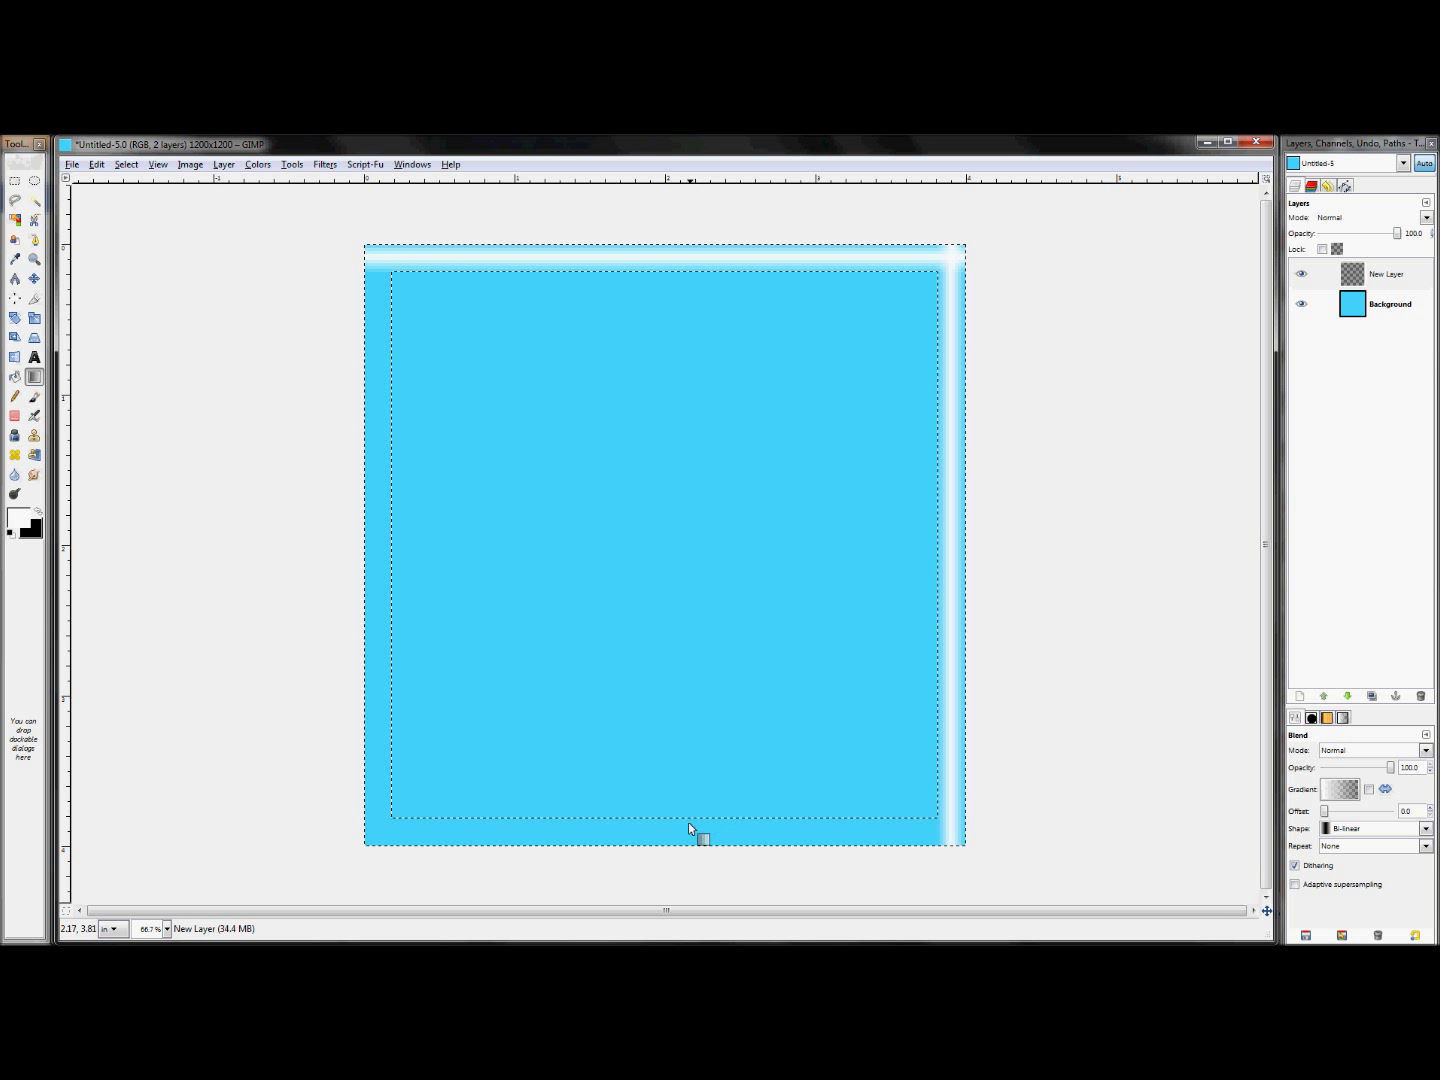
{"action": "left_click_drag", "start_coordinate": [671, 833], "coordinate": [672, 850]}
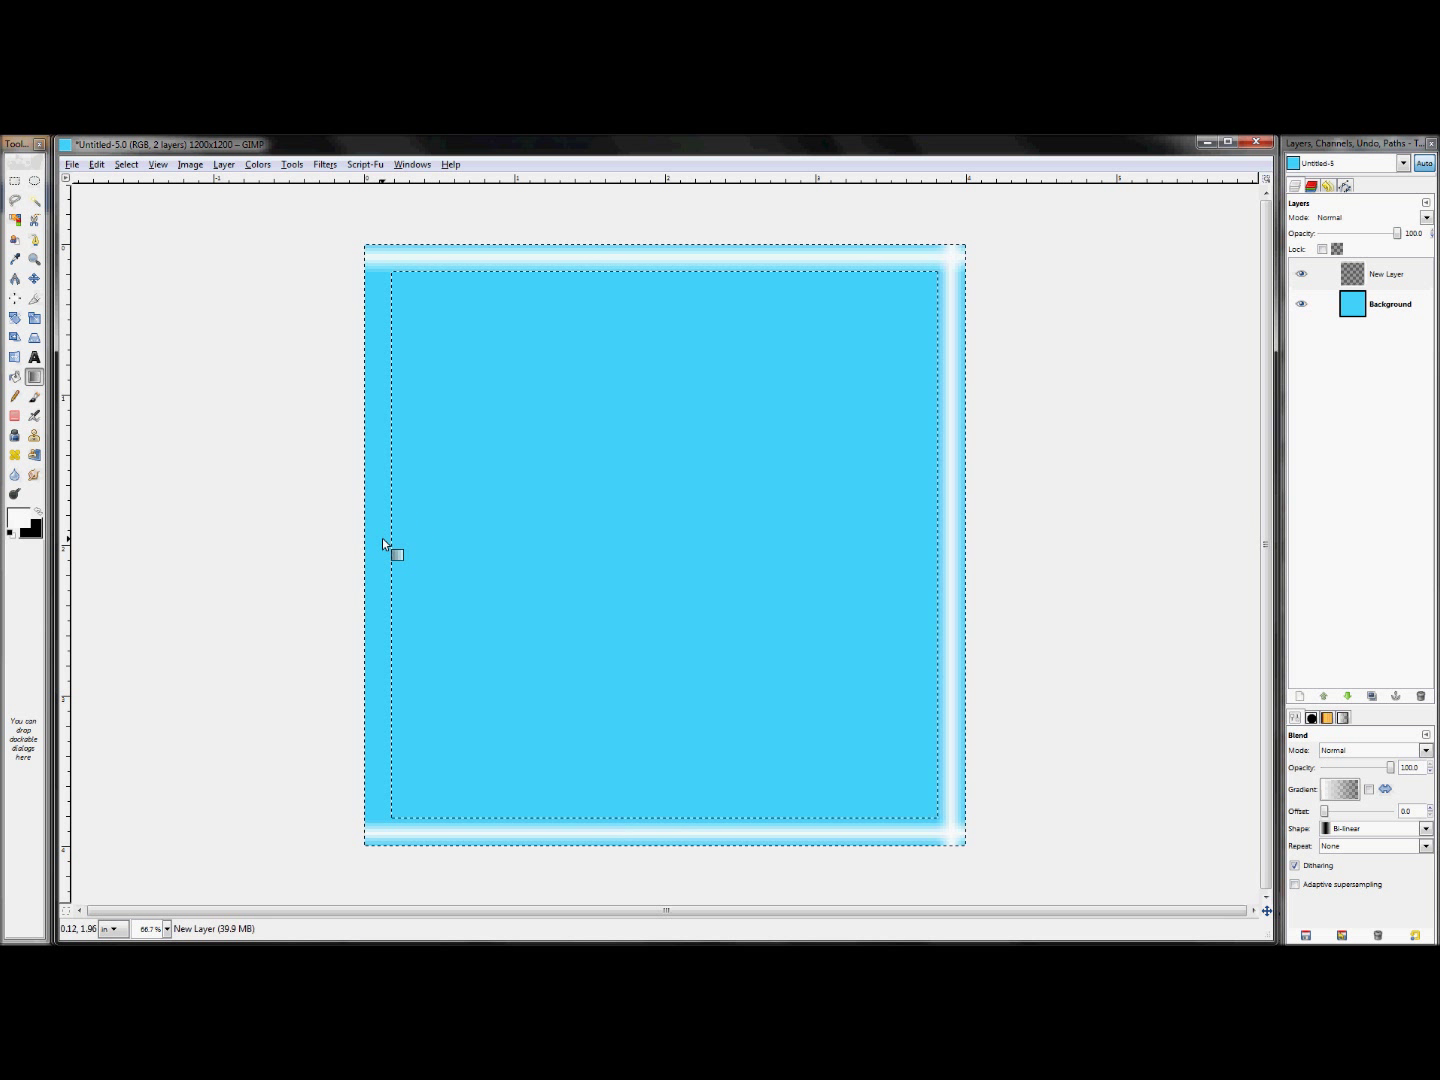
{"action": "left_click_drag", "start_coordinate": [377, 544], "coordinate": [392, 543]}
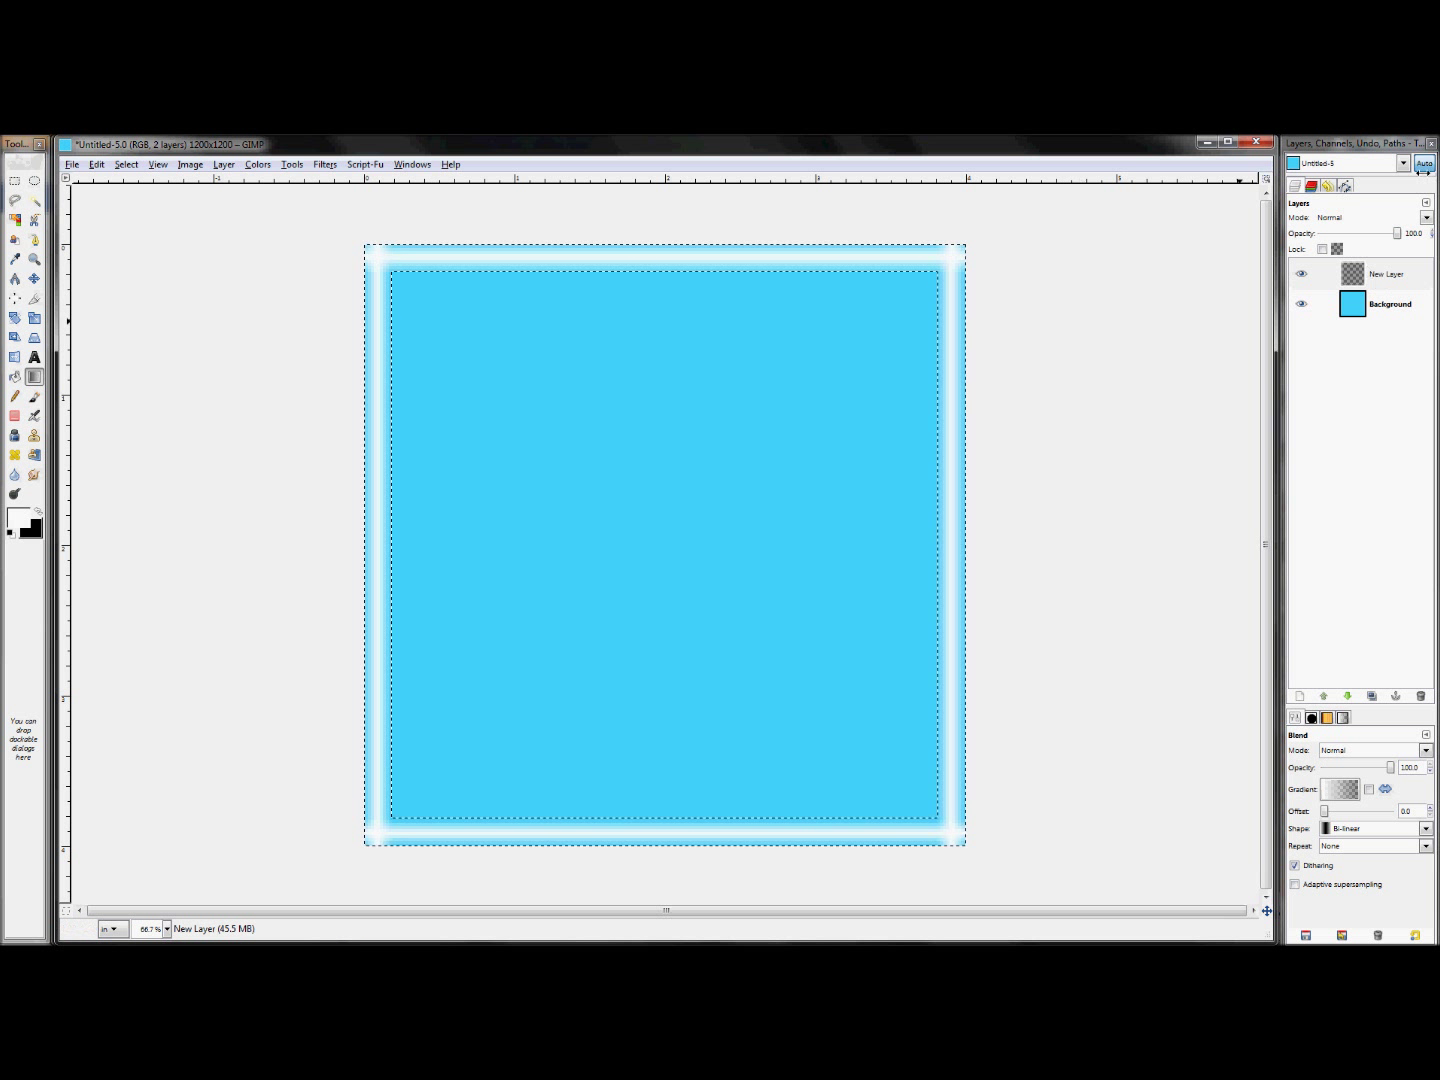
Set New Layer's blend mode to Overlay, cancelling a stray New Layer dialog
{"action": "left_click", "coordinate": [1335, 219]}
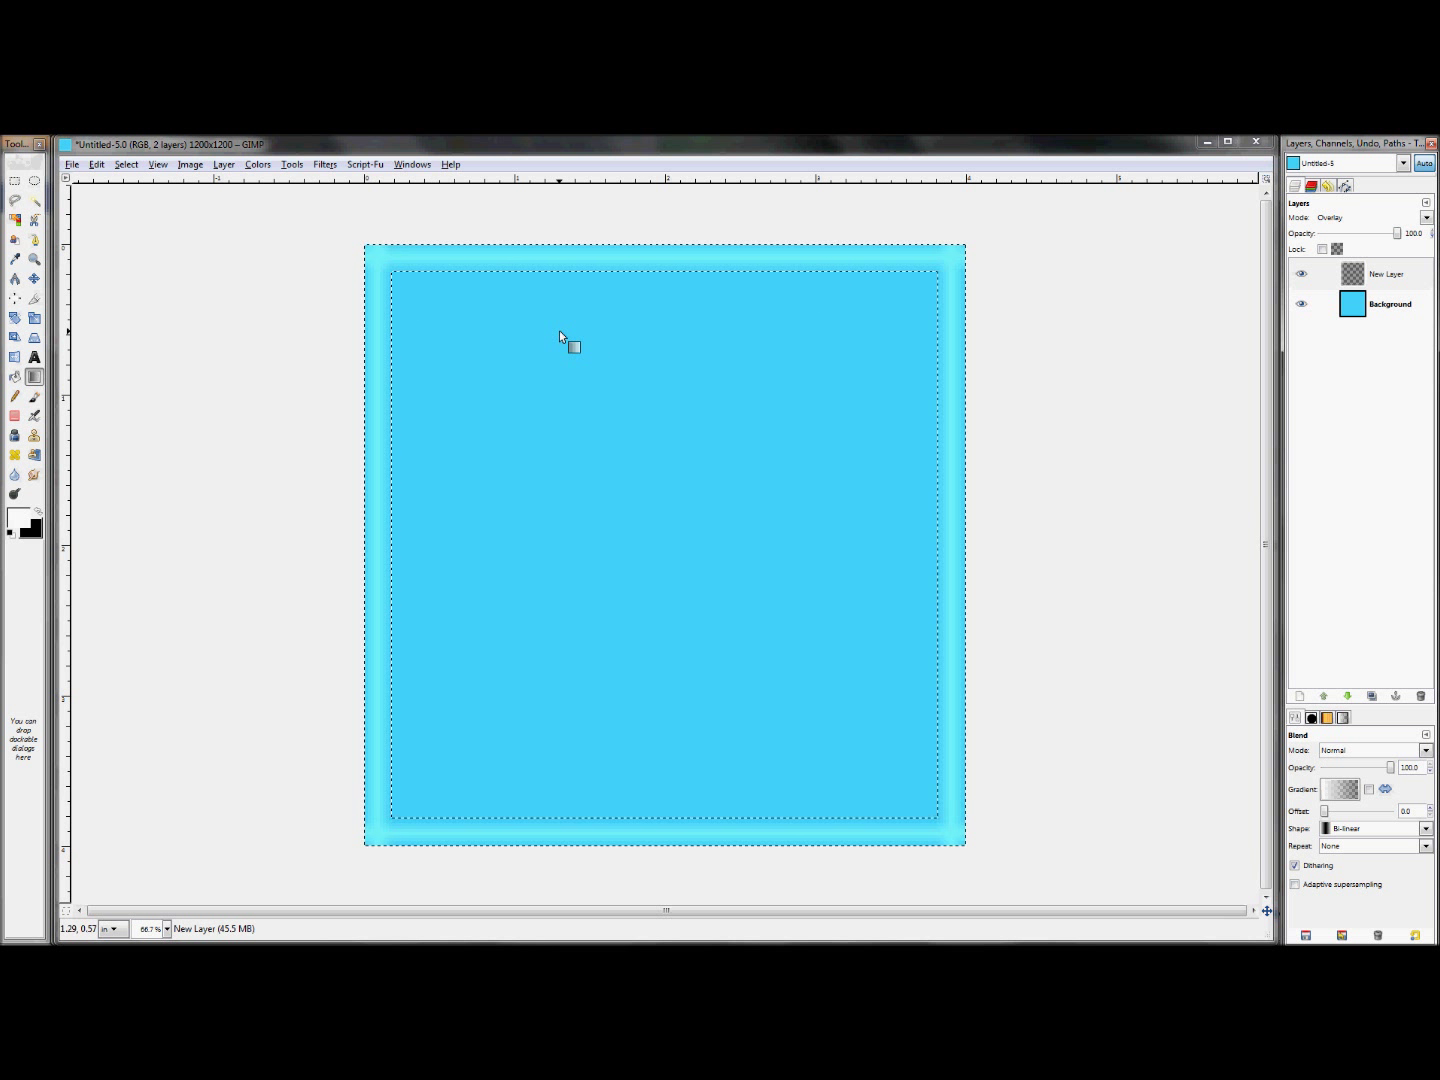
{"action": "right_click", "coordinate": [1345, 274]}
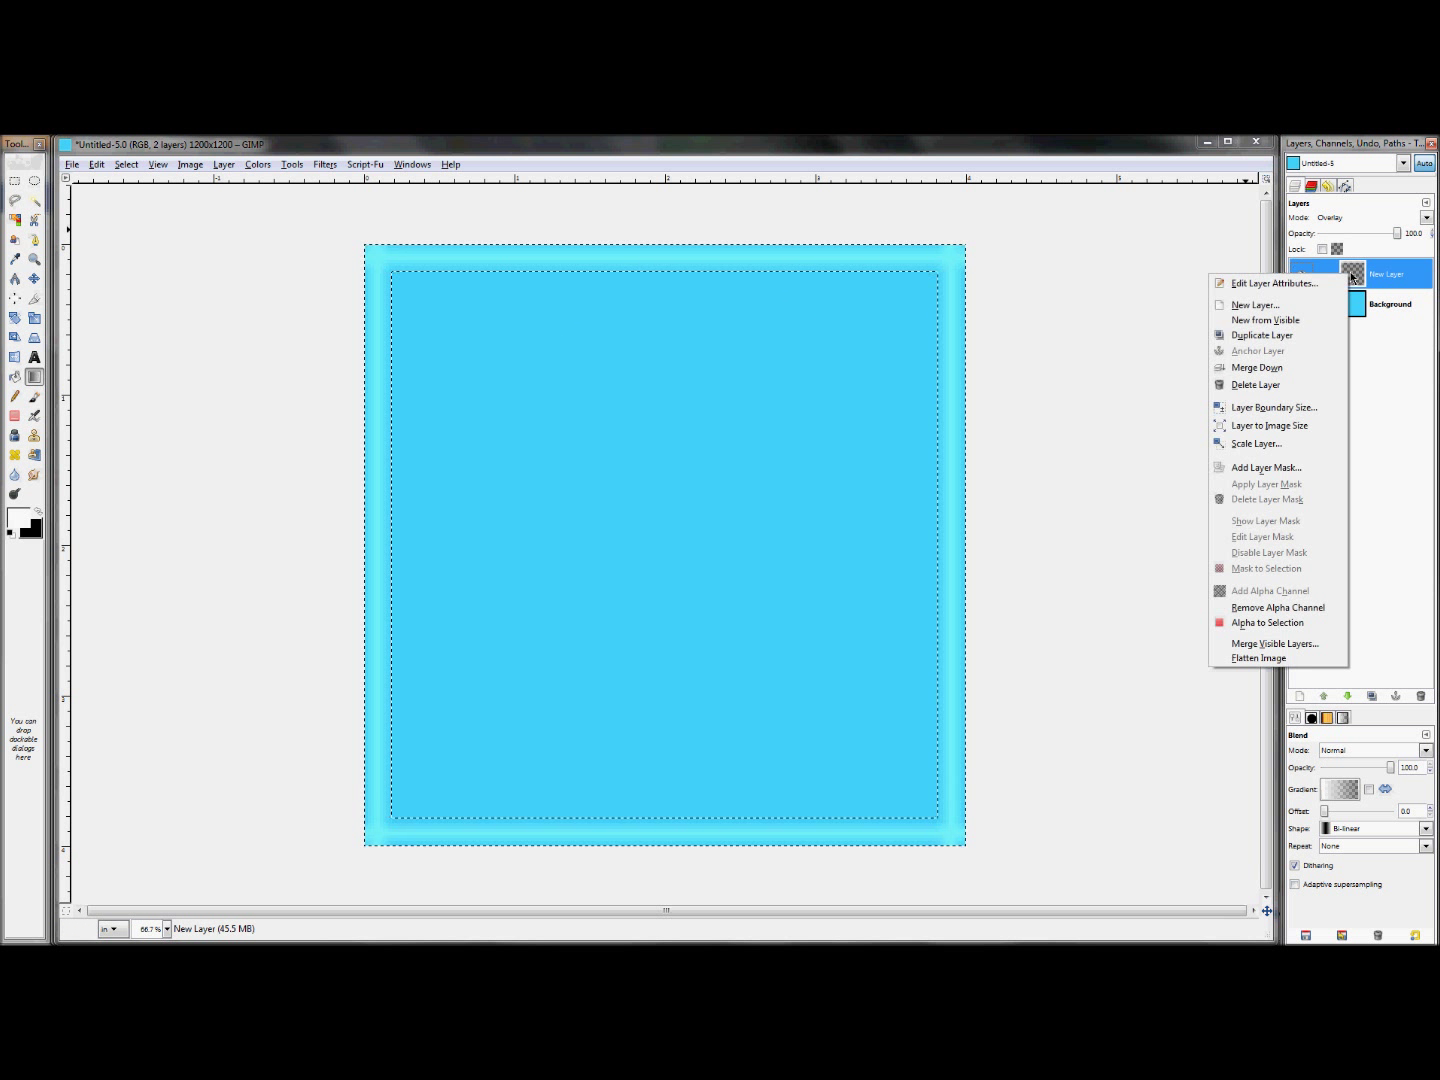
{"action": "left_click", "coordinate": [1301, 306]}
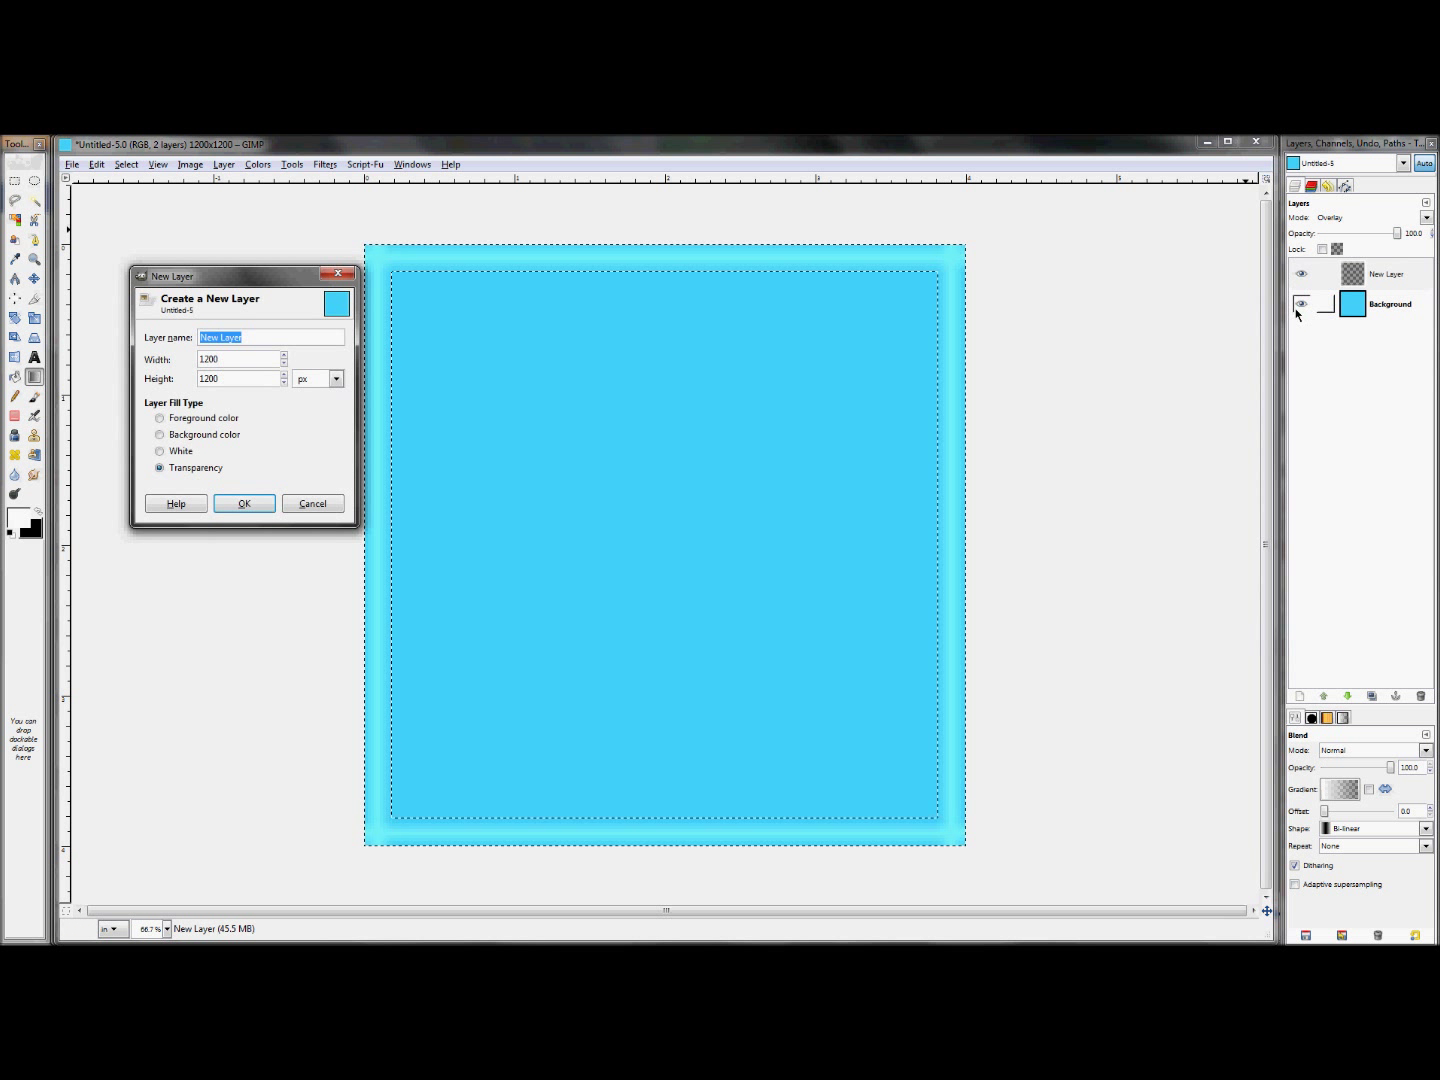
{"action": "left_click", "coordinate": [310, 503]}
Clear the selection with Select > None
{"action": "left_click", "coordinate": [128, 165]}
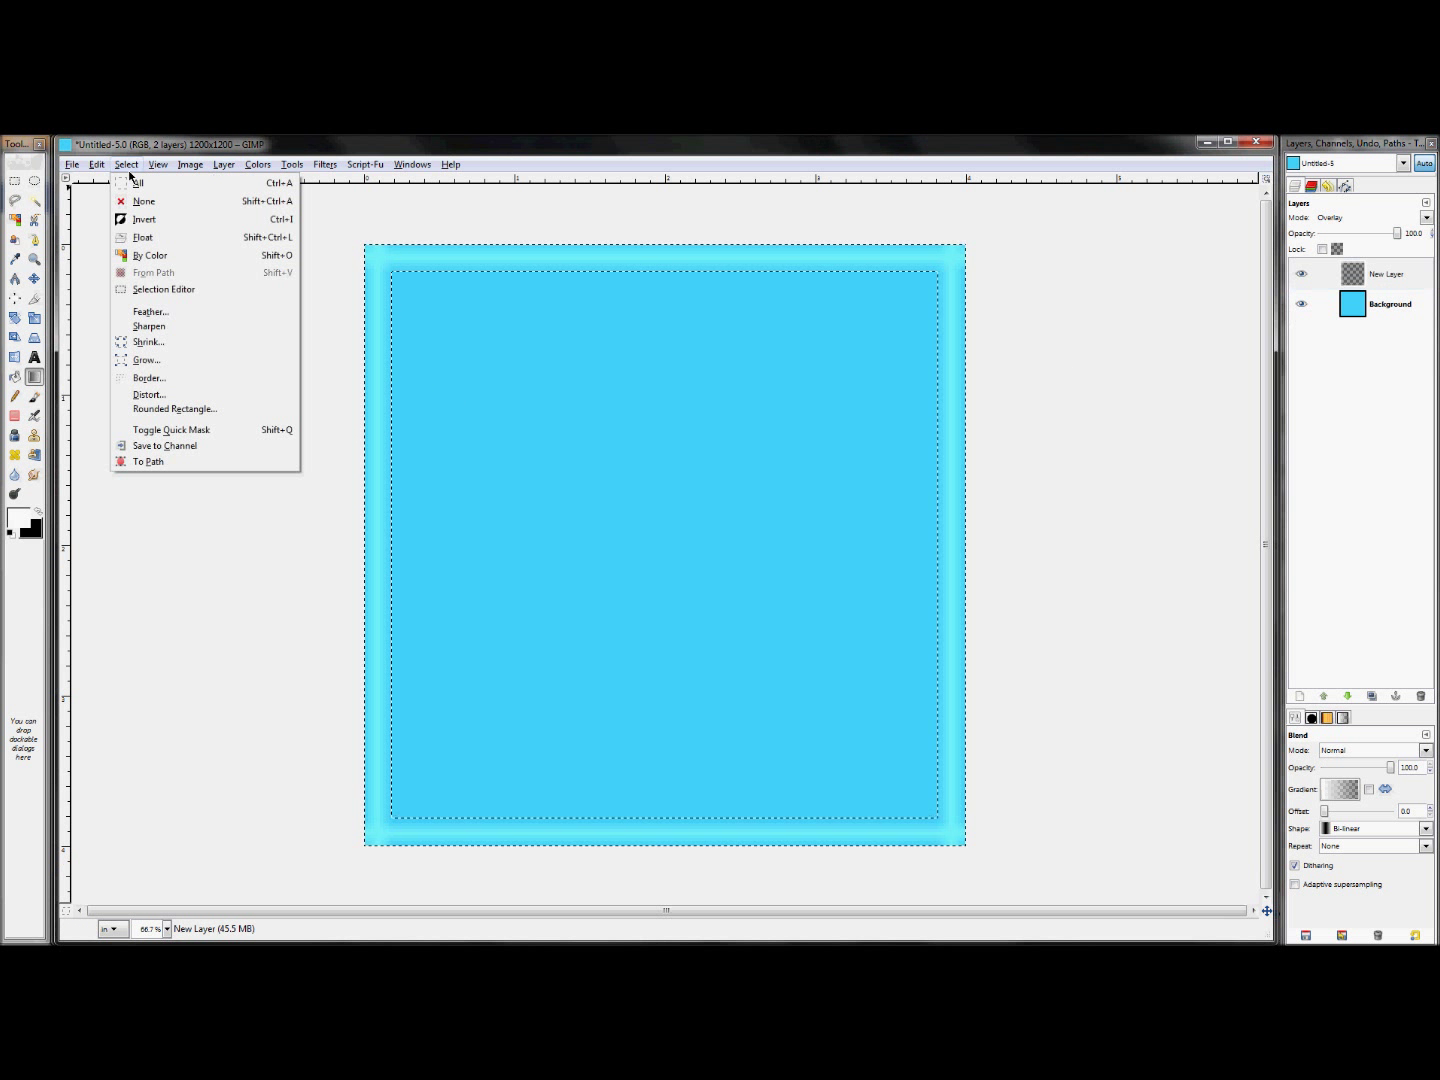
{"action": "left_click", "coordinate": [137, 201]}
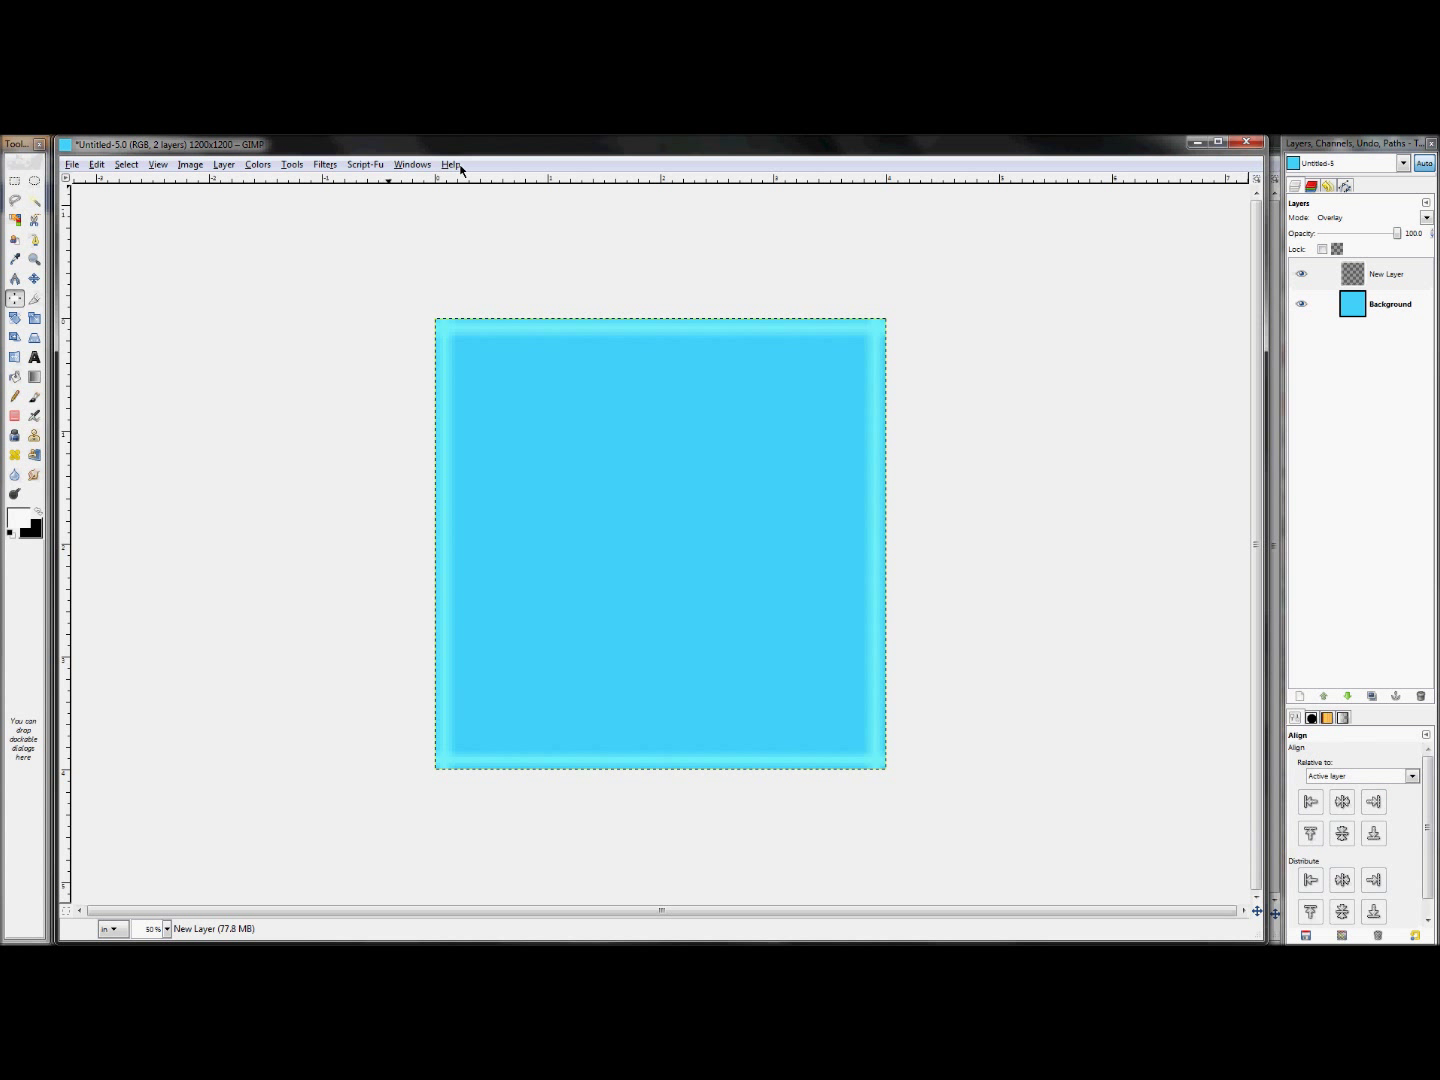
{"action": "left_click", "coordinate": [126, 164]}
Select all and shrink the selection inward by 0.187 inches
{"action": "left_click", "coordinate": [139, 184]}
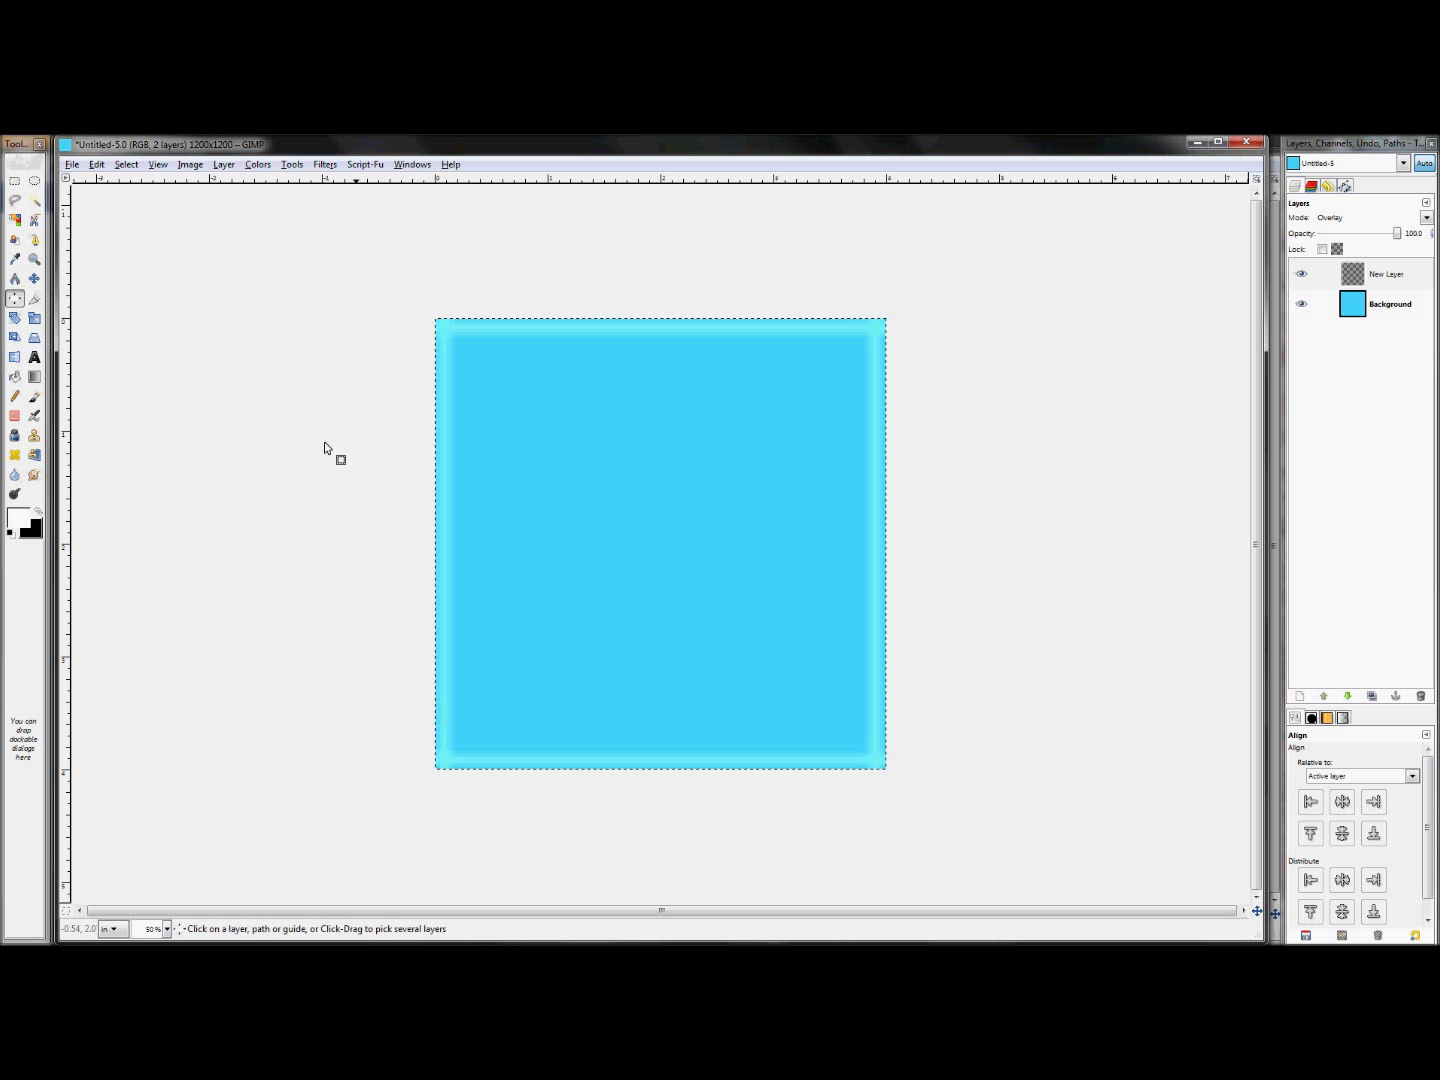
{"action": "left_click", "coordinate": [127, 164]}
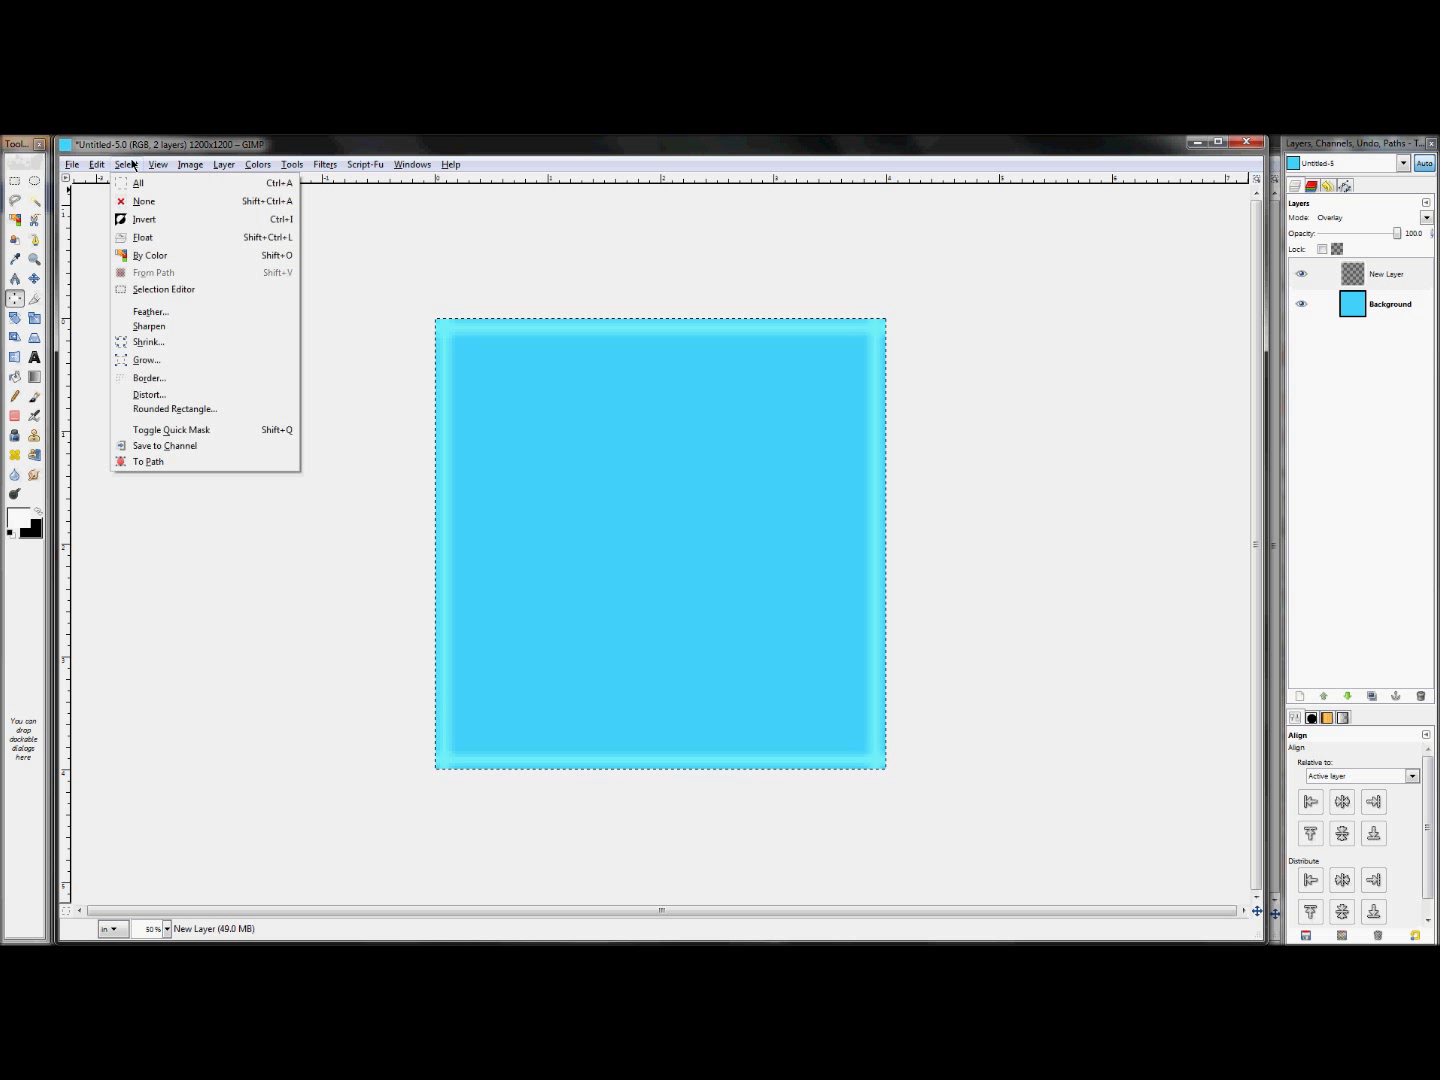
{"action": "left_click", "coordinate": [139, 341]}
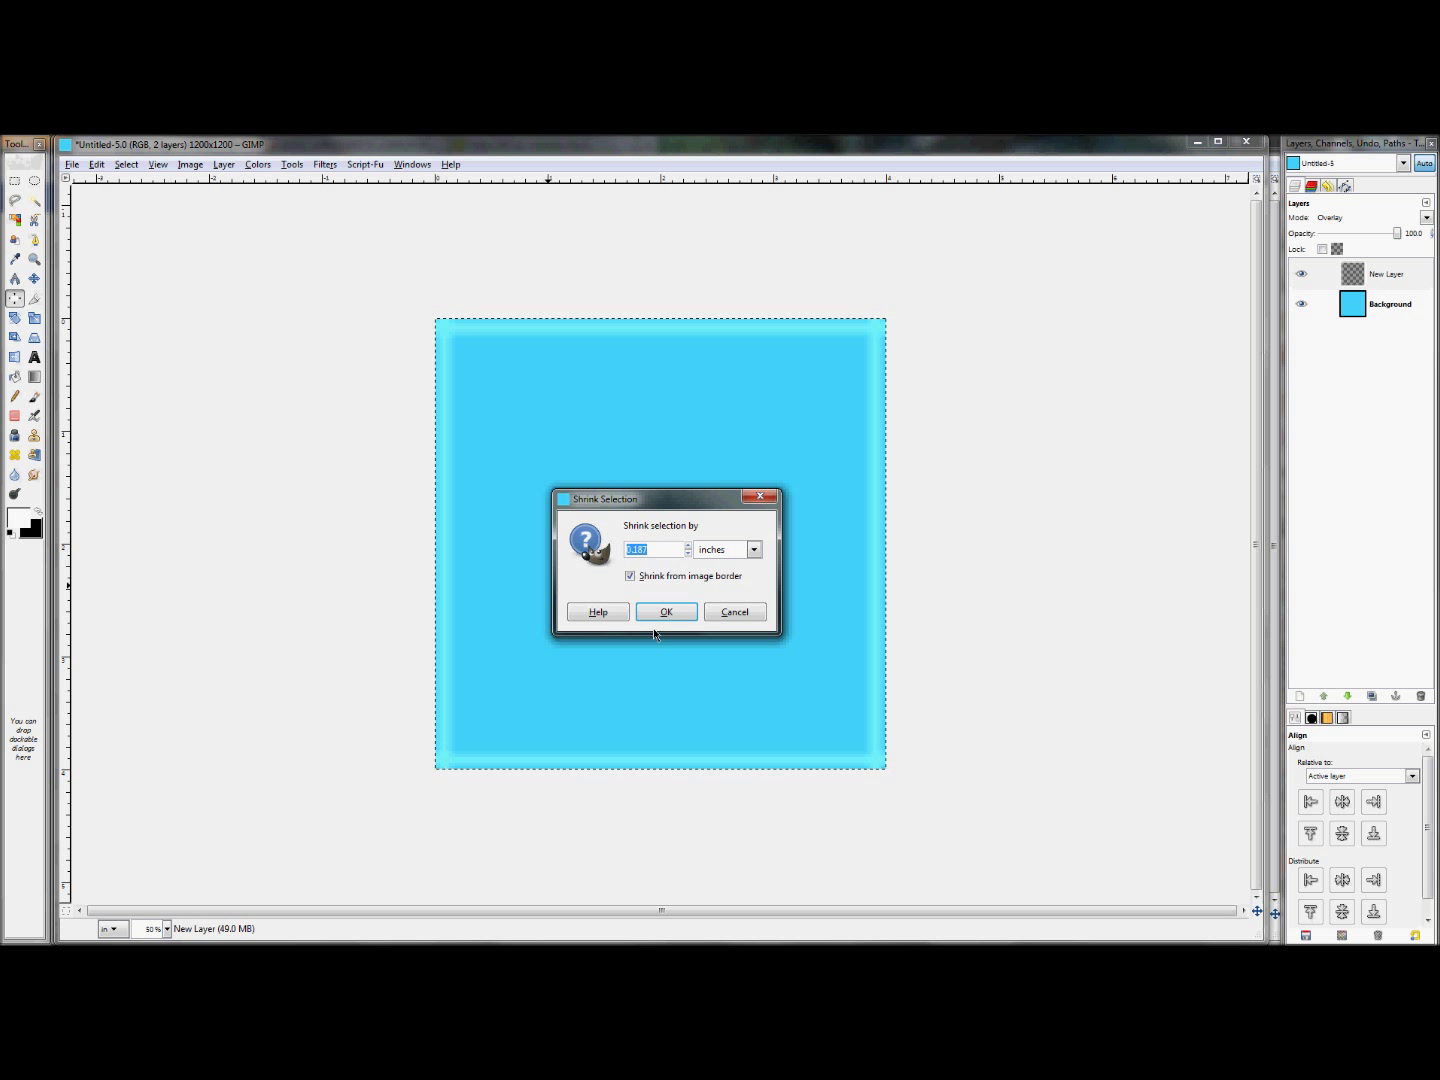
{"action": "left_click", "coordinate": [667, 618]}
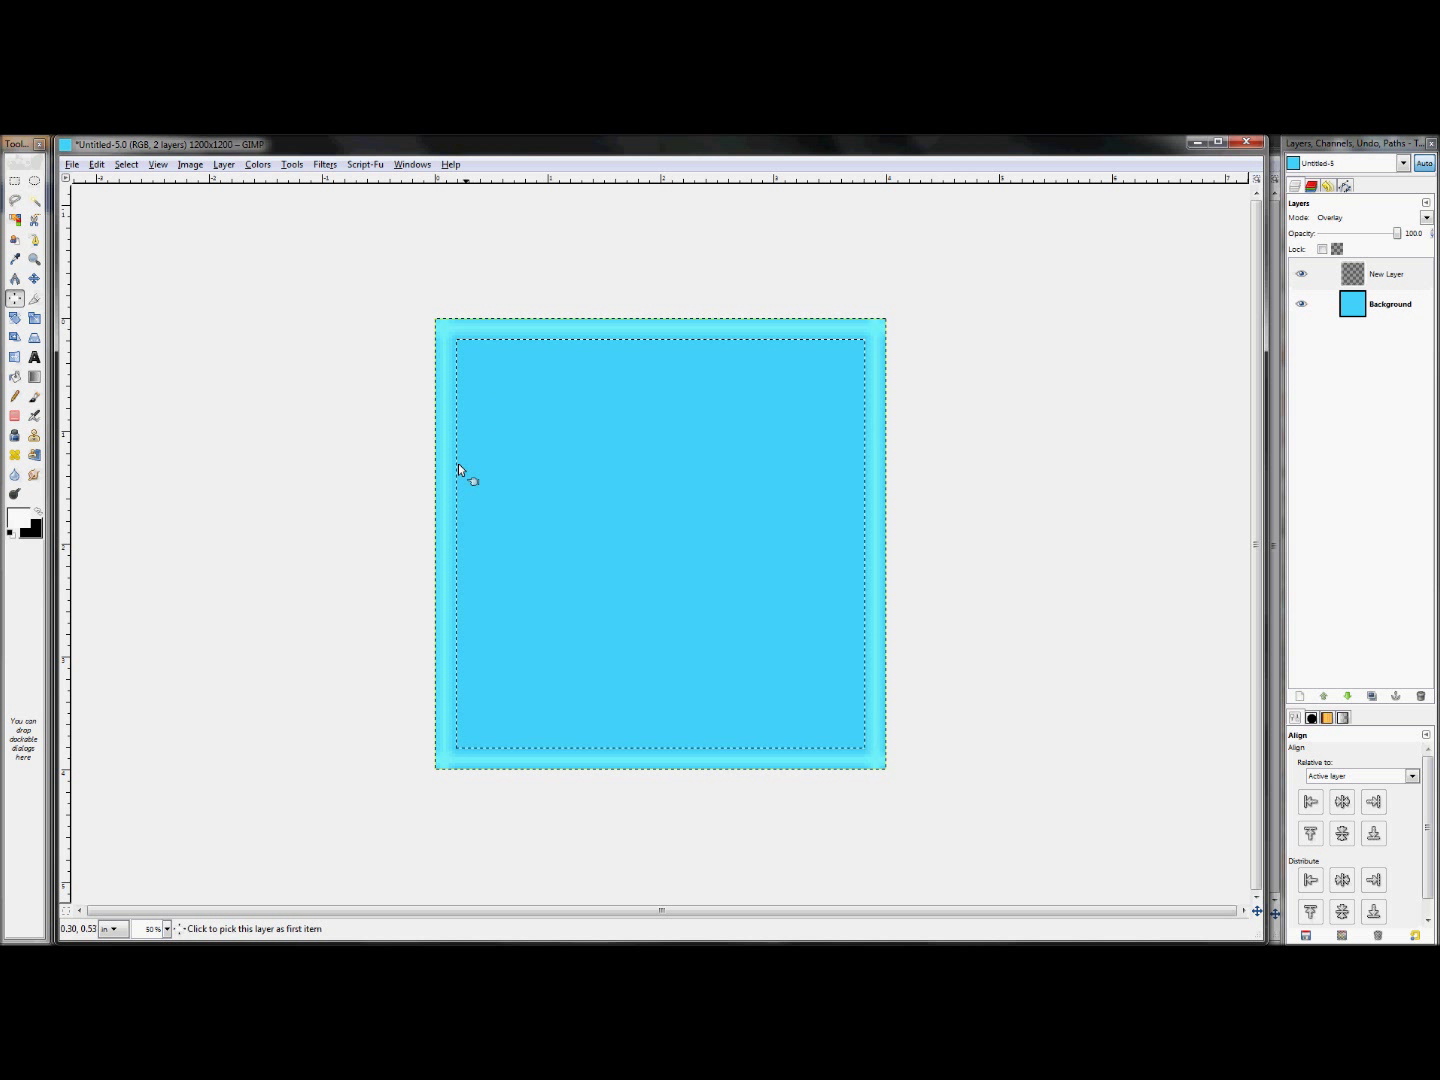
Add guides from the selection, then switch to the zebra-stripe image
{"action": "left_click", "coordinate": [182, 165]}
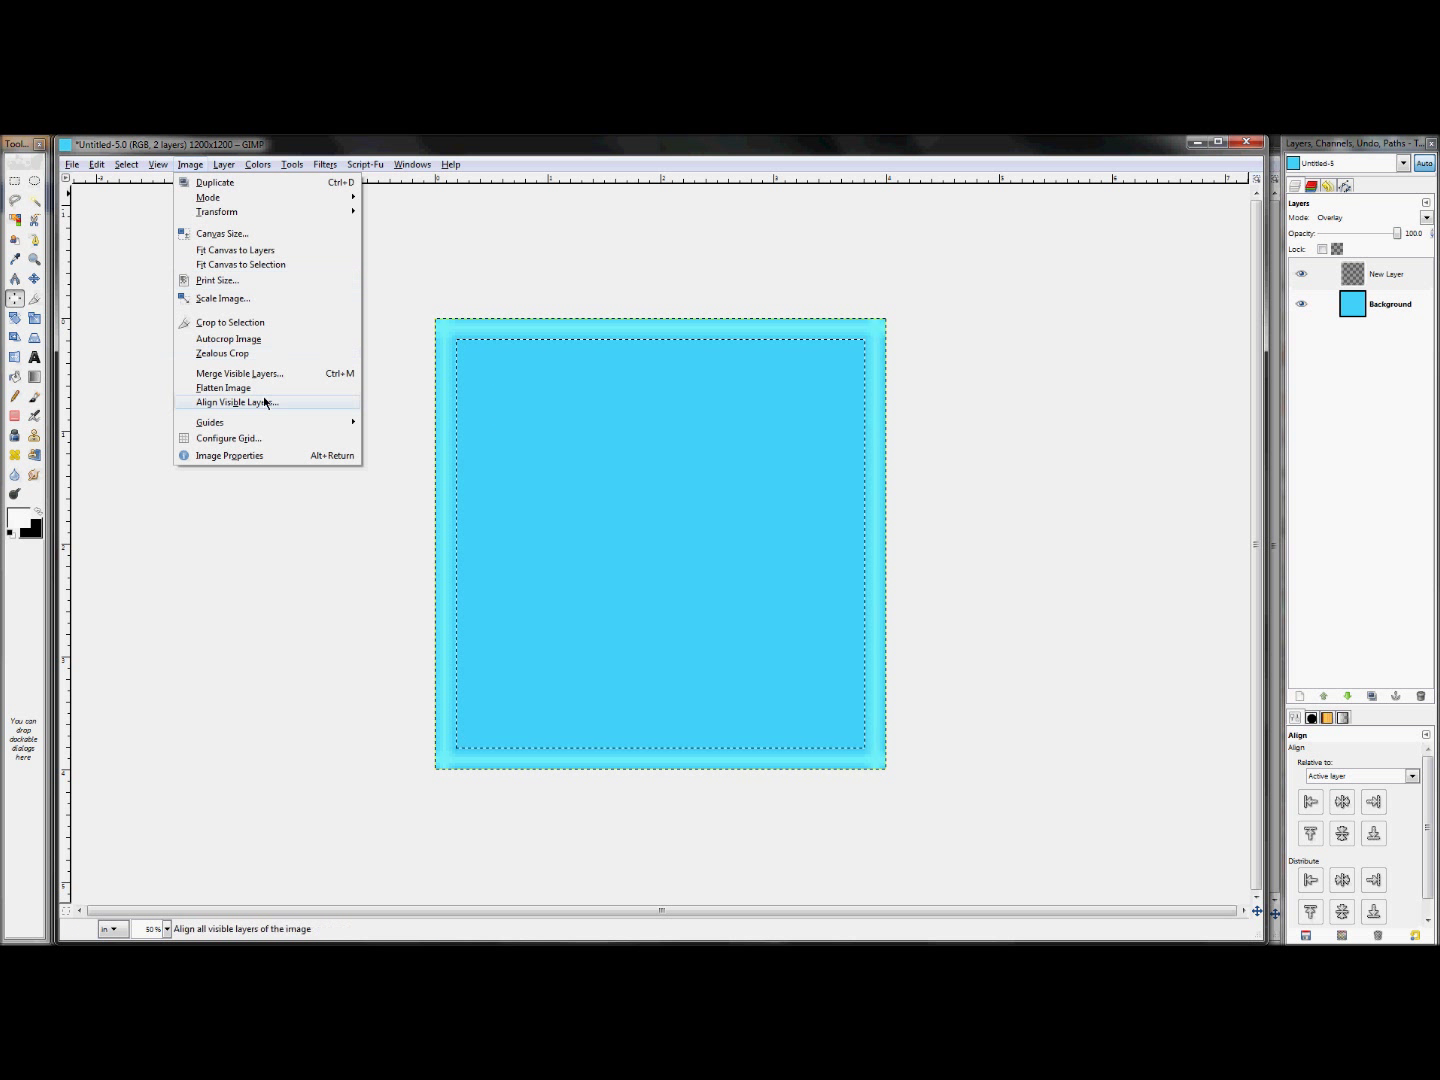
{"action": "mouse_move", "coordinate": [266, 429]}
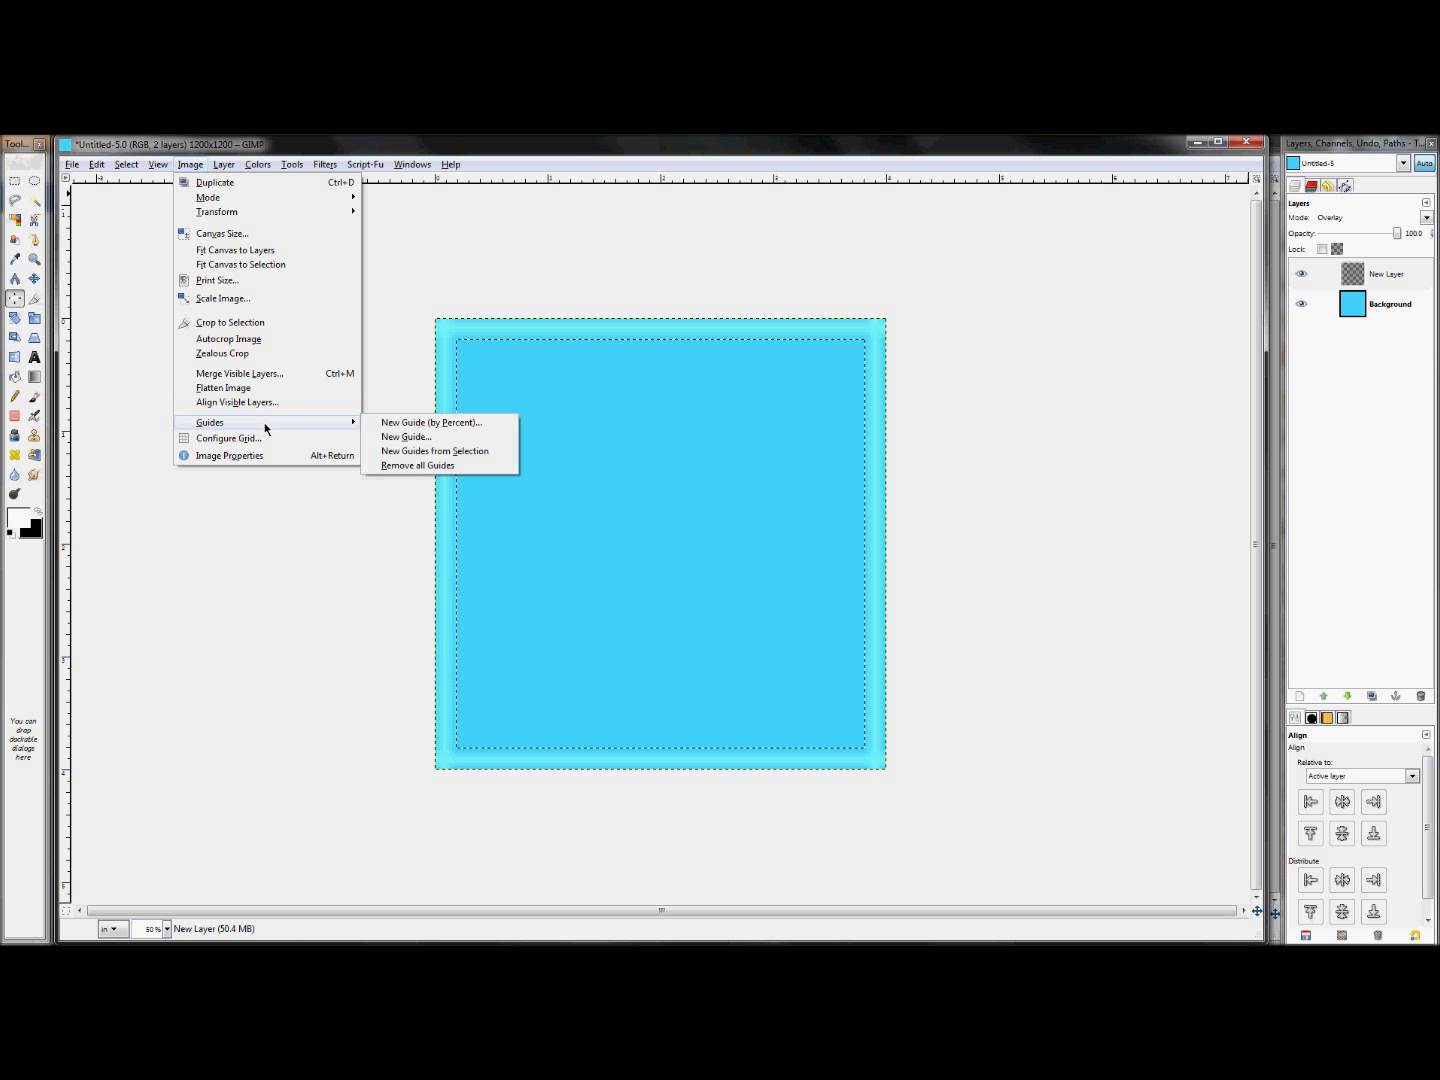
{"action": "left_click", "coordinate": [395, 453]}
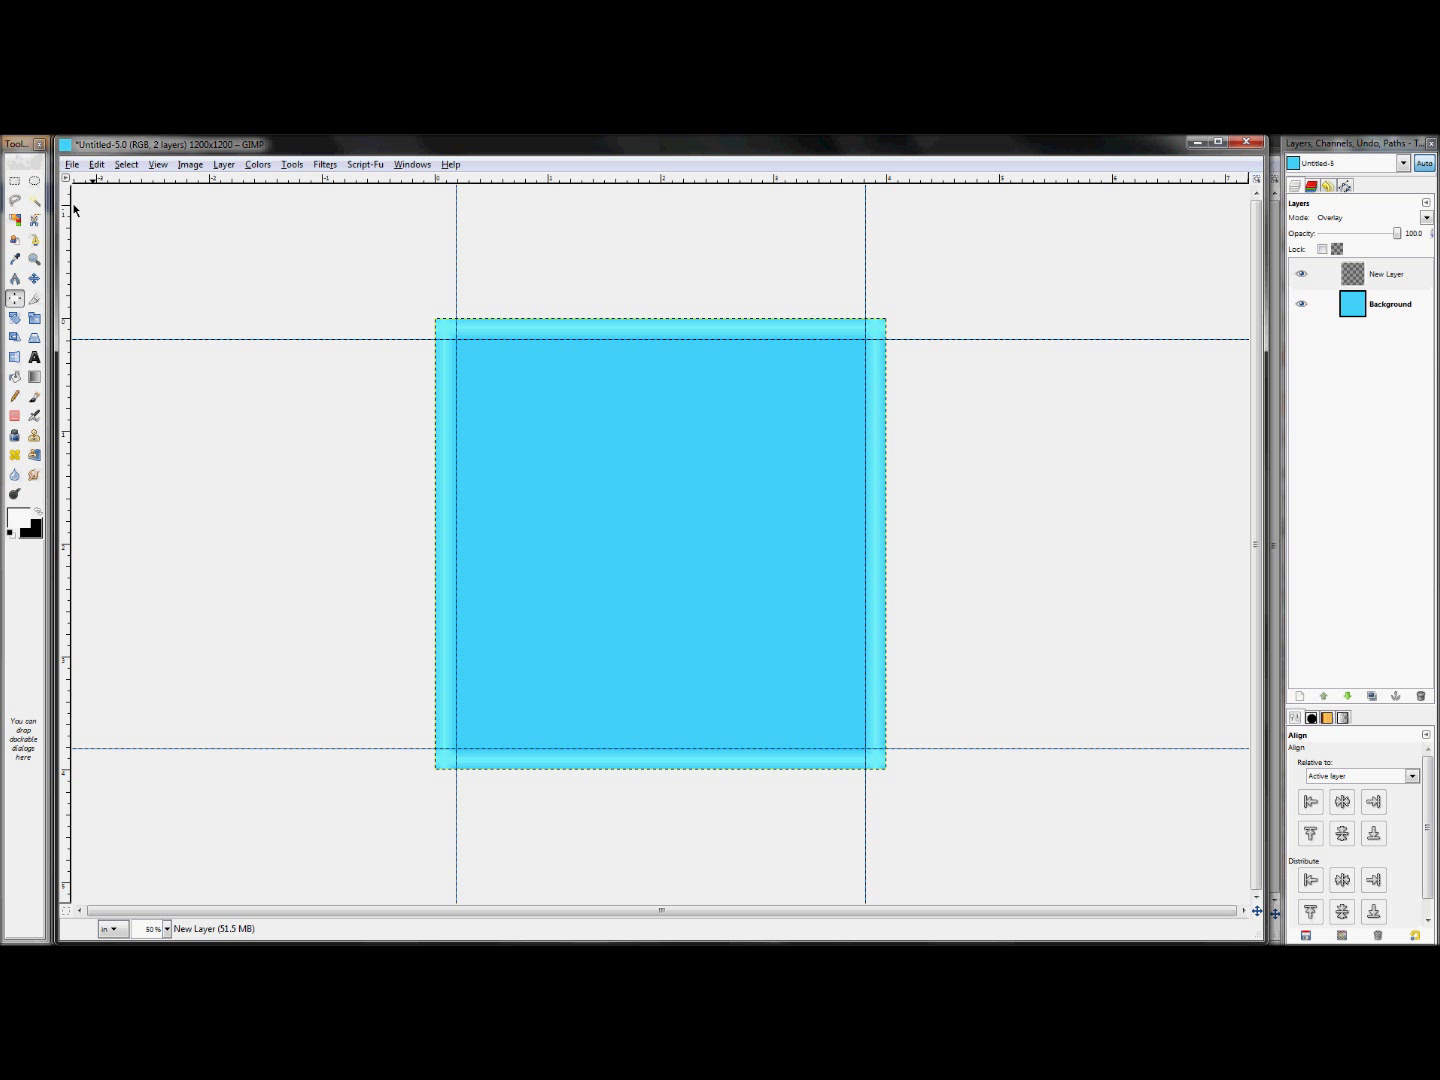
{"action": "key", "text": "alt+Tab"}
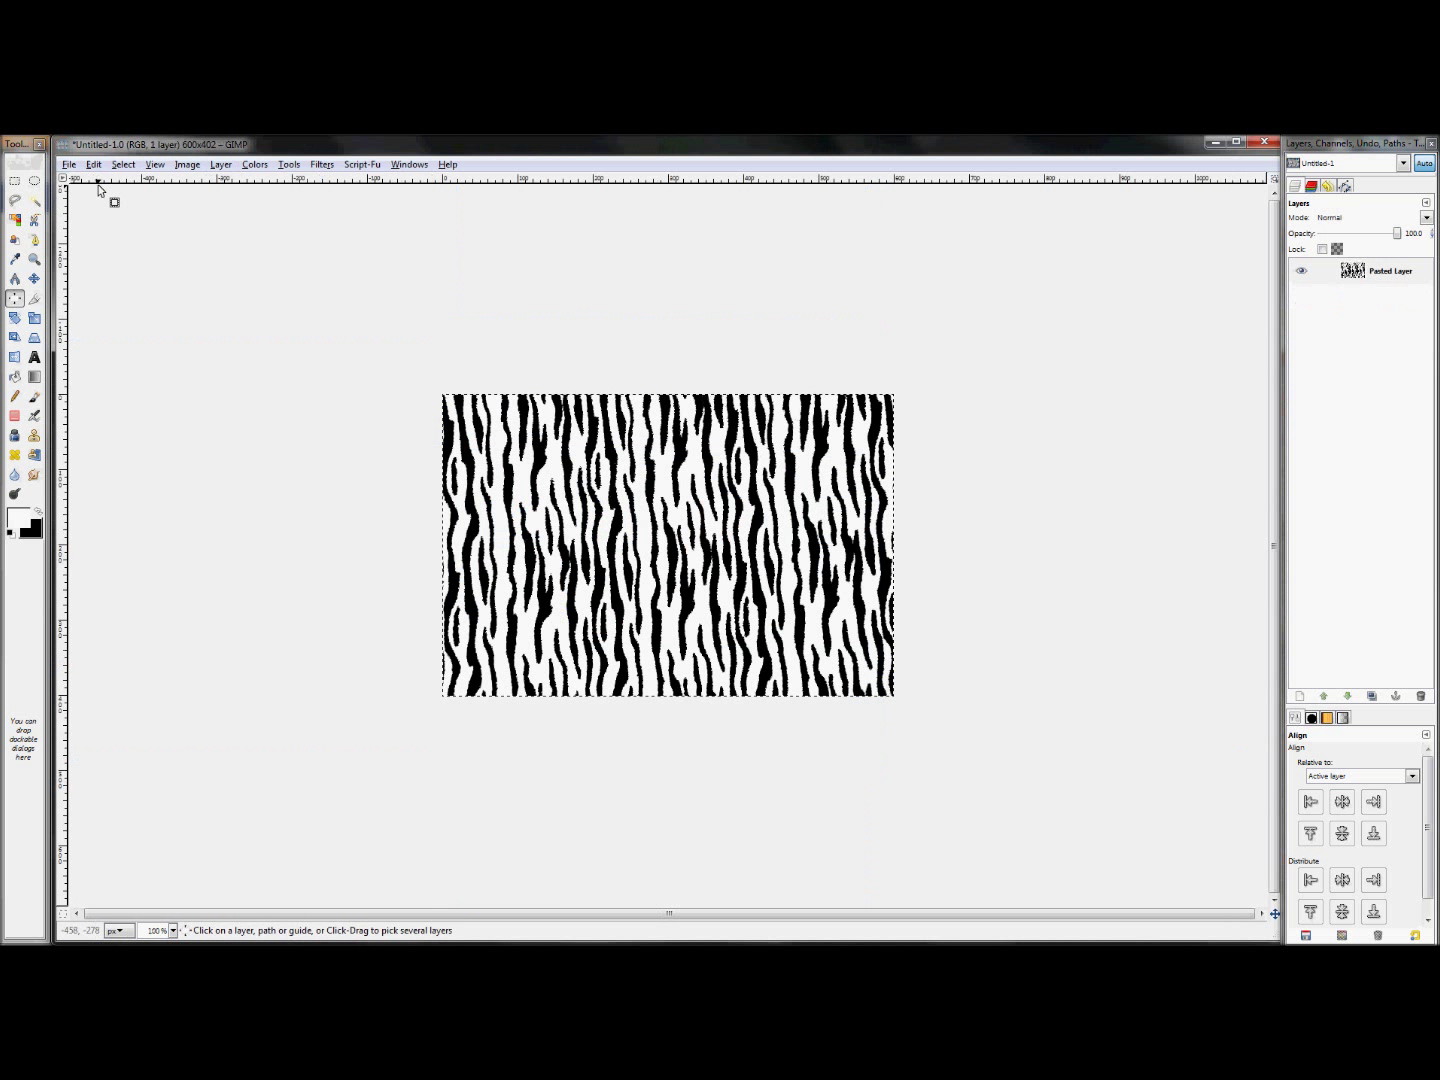
Copy the zebra pattern and paste it into the blue square as a new layer
{"action": "key", "text": "ctrl+c"}
{"action": "key", "text": "alt+Tab"}
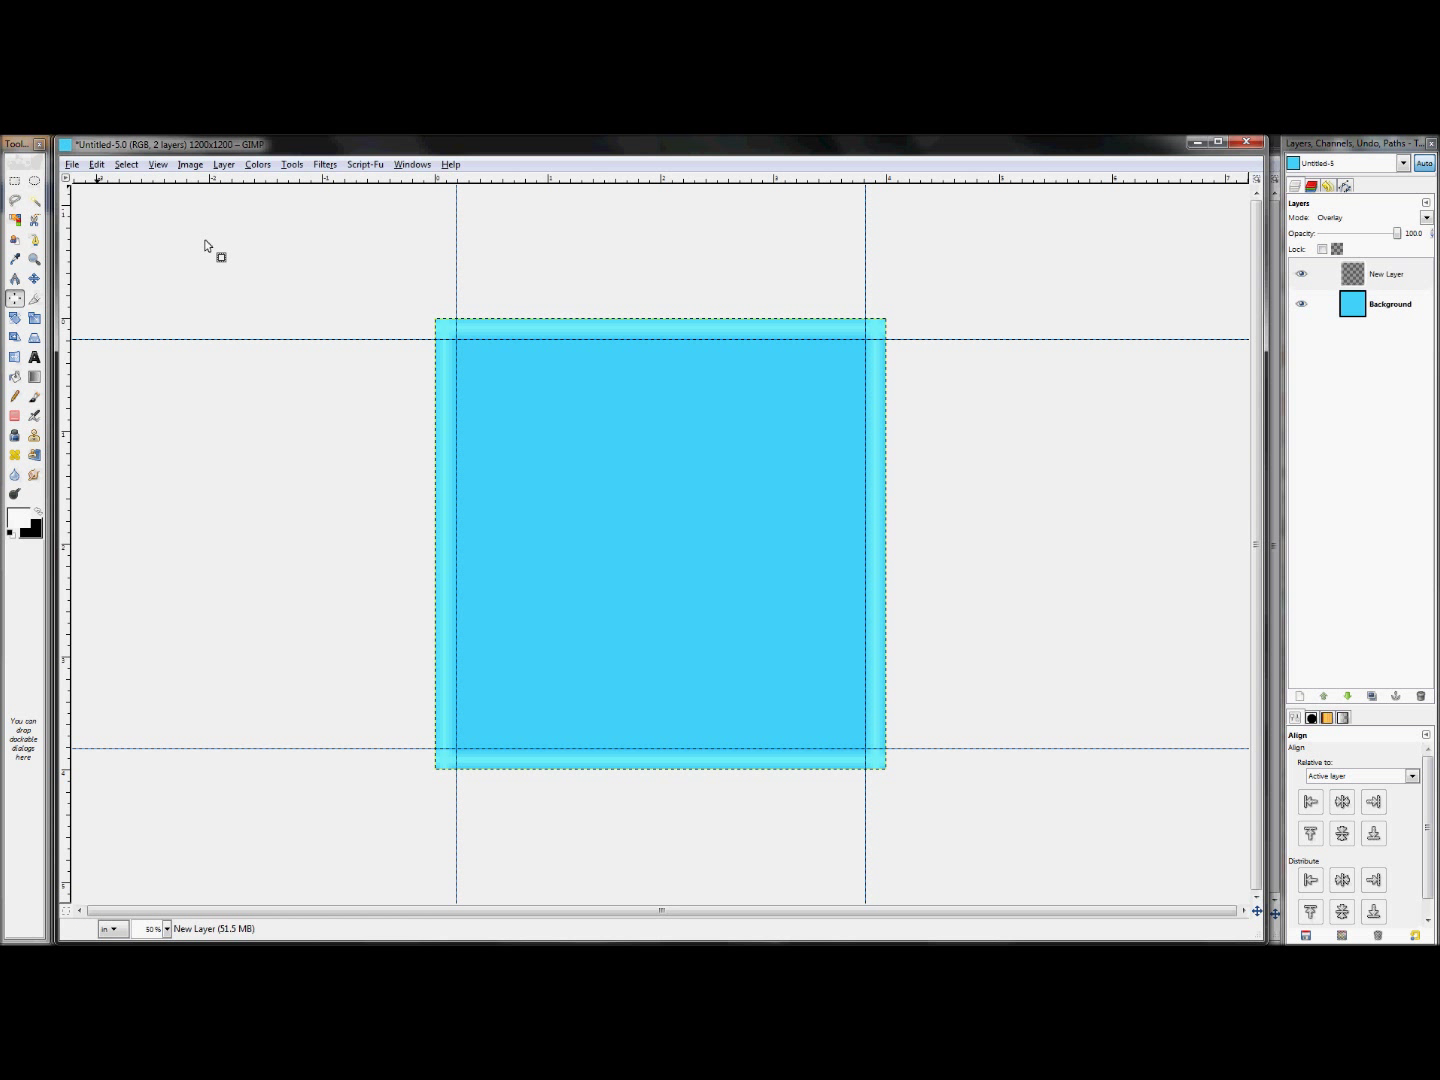
{"action": "key", "text": "ctrl+v"}
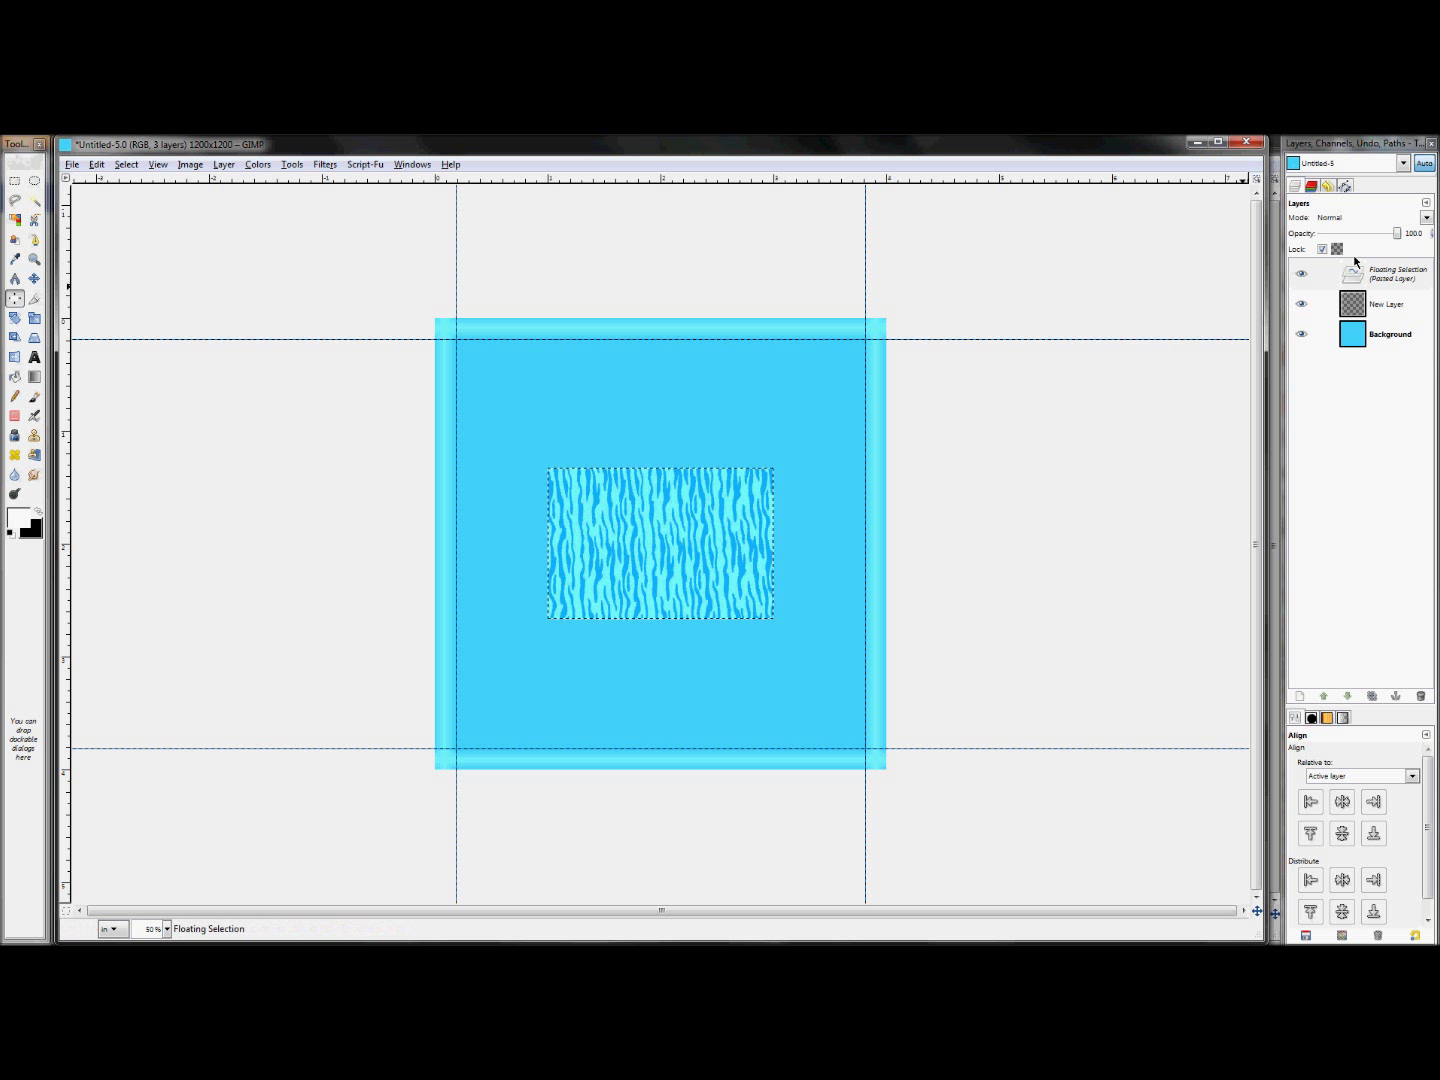
{"action": "right_click", "coordinate": [1366, 278]}
{"action": "left_click", "coordinate": [1319, 305]}
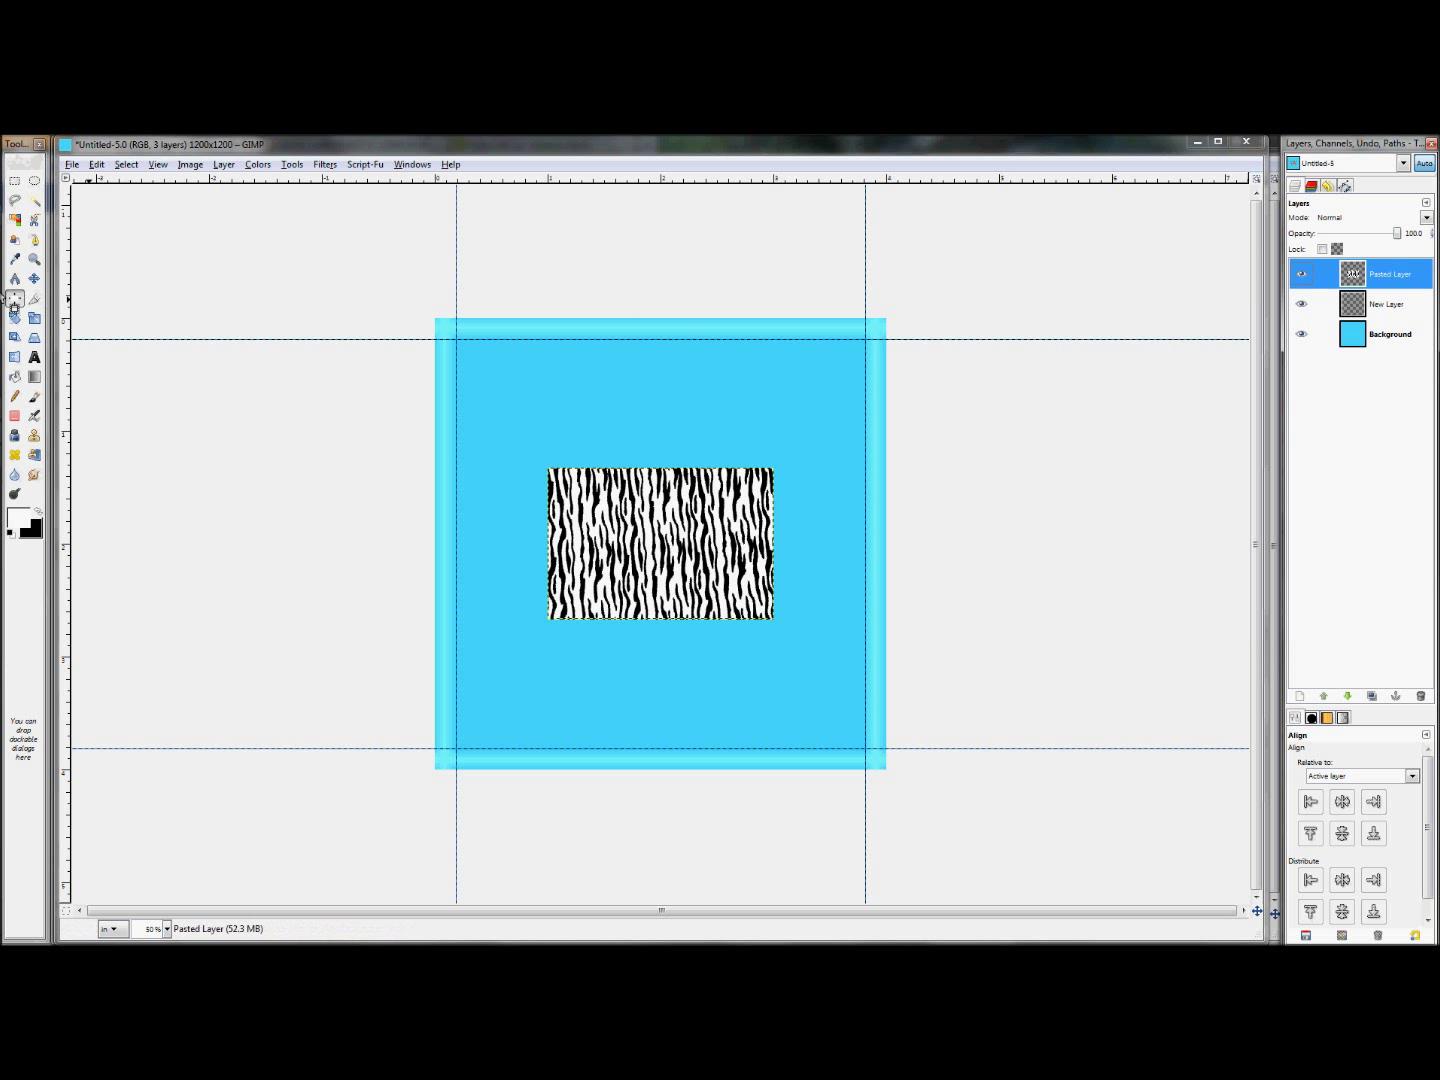
Scale the zebra layer past all four edges of the square and set its mode to Overlay
{"action": "left_click", "coordinate": [34, 317]}
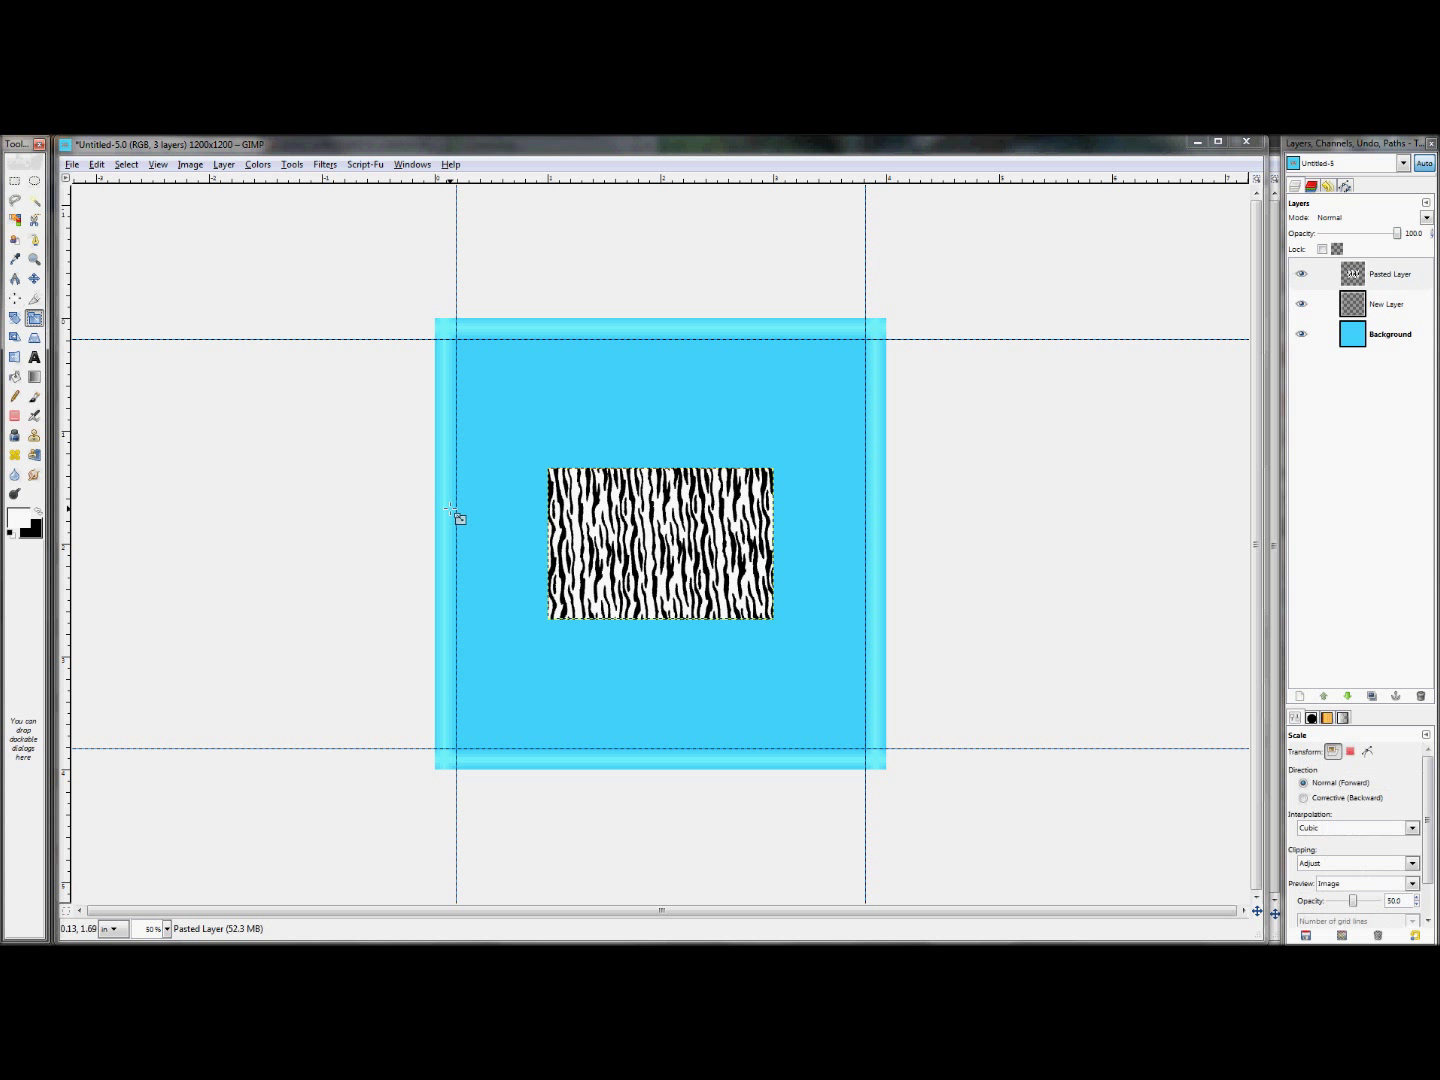
{"action": "left_click", "coordinate": [632, 508]}
{"action": "left_click_drag", "start_coordinate": [661, 468], "coordinate": [663, 325]}
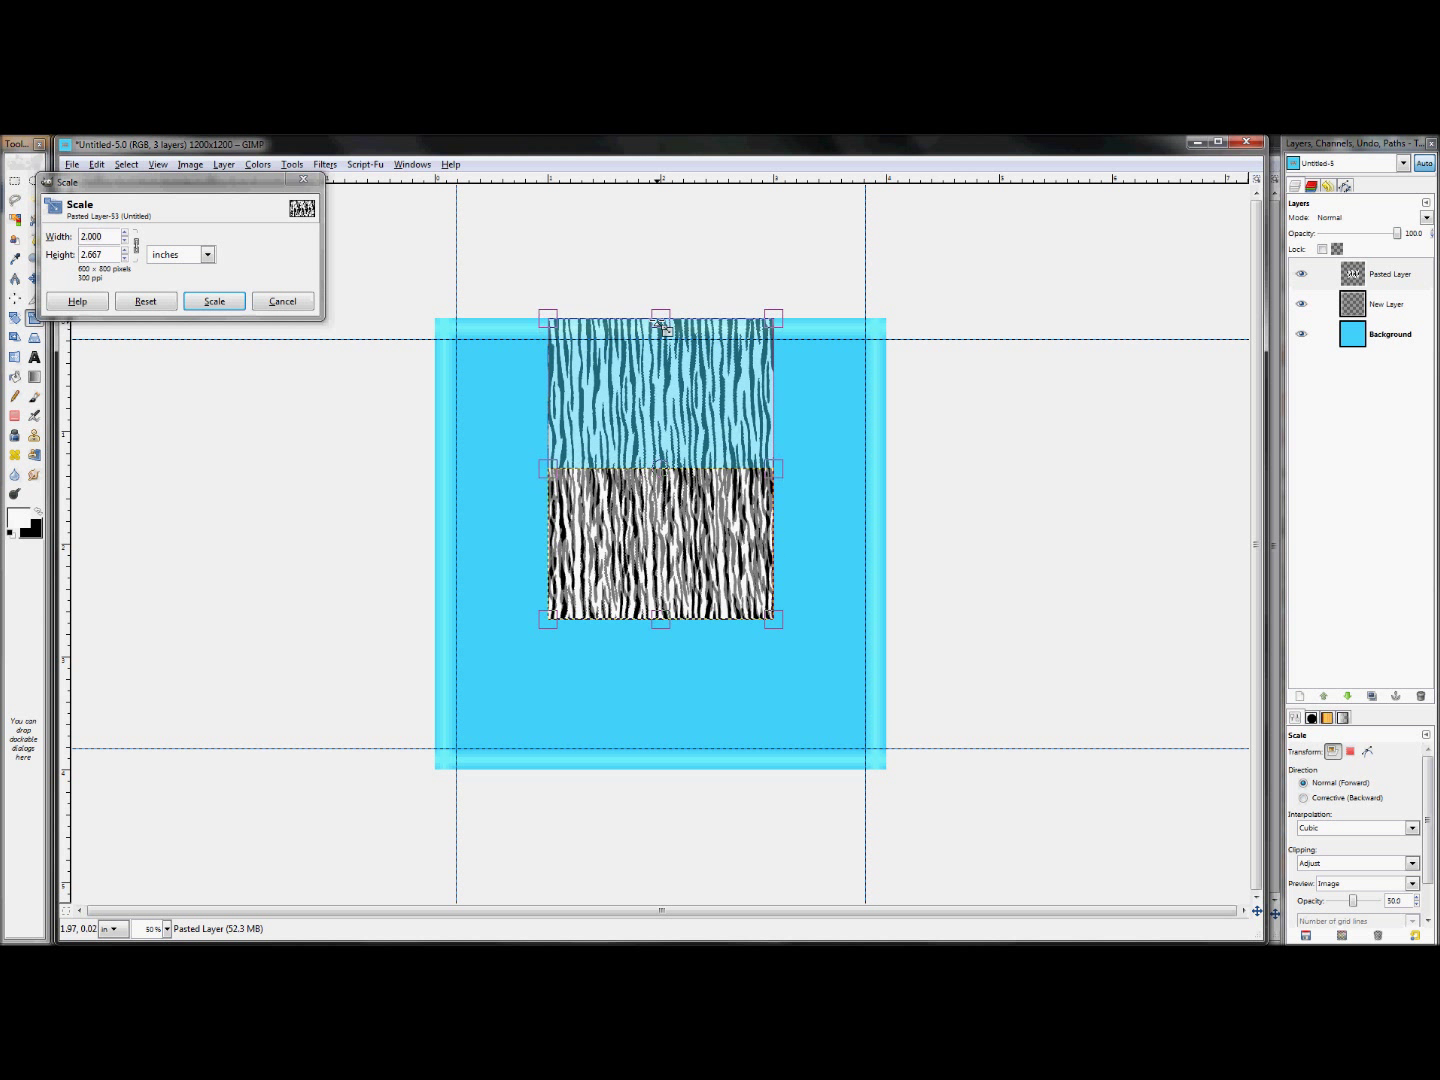
{"action": "left_click_drag", "start_coordinate": [660, 620], "coordinate": [677, 789]}
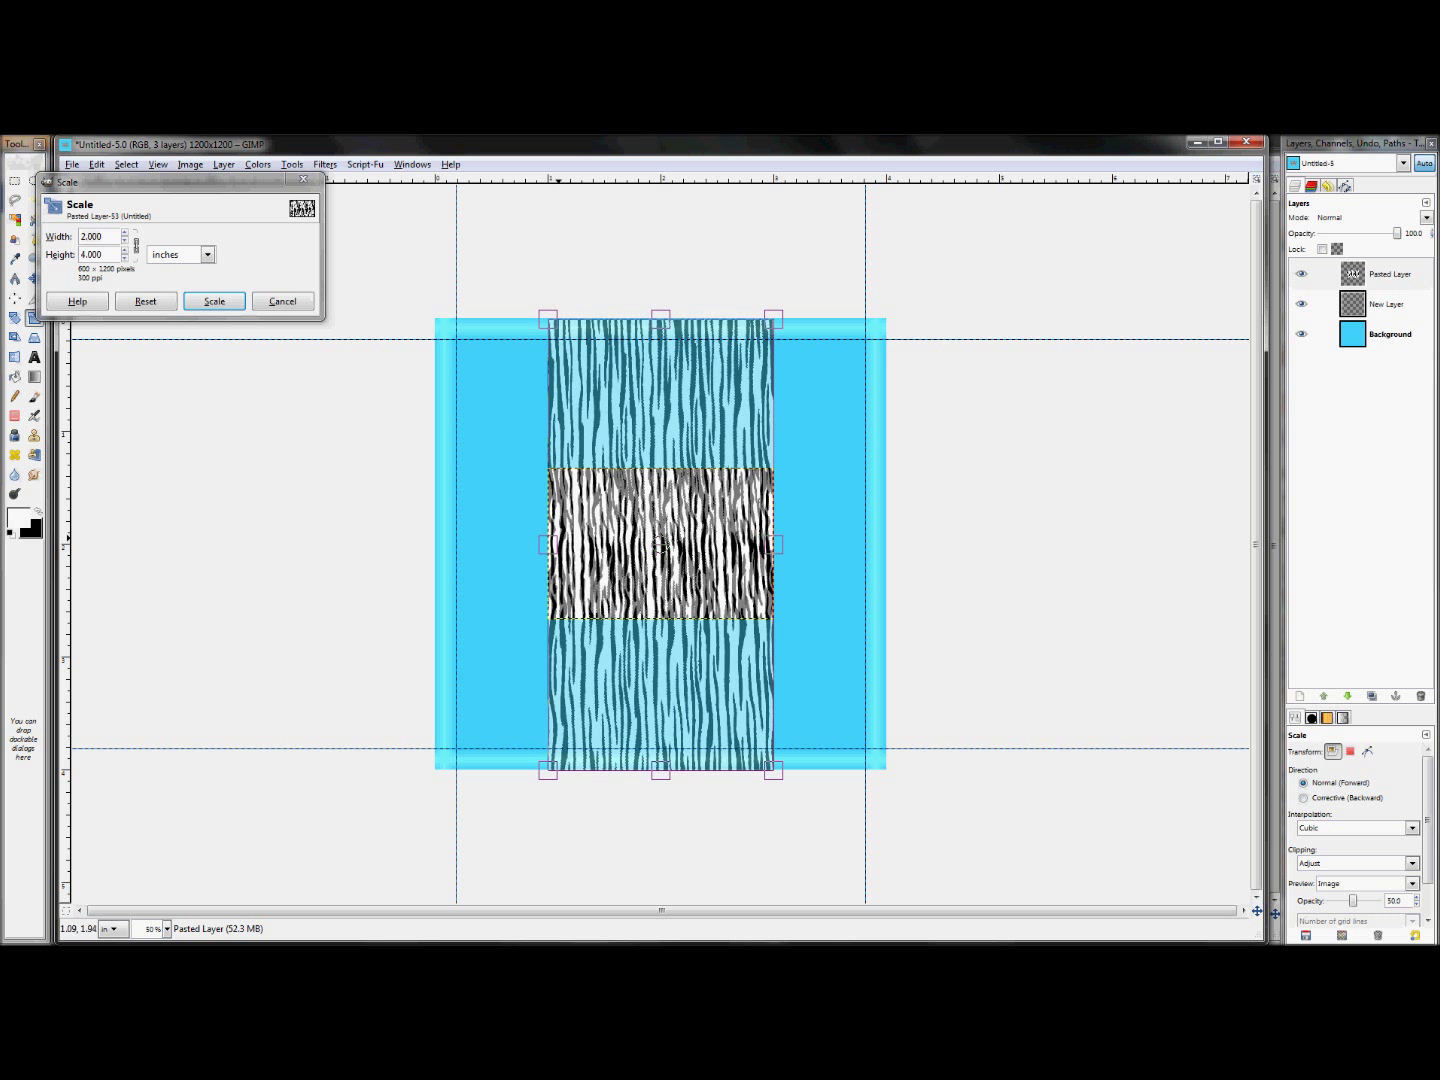
{"action": "left_click_drag", "start_coordinate": [557, 545], "coordinate": [428, 544]}
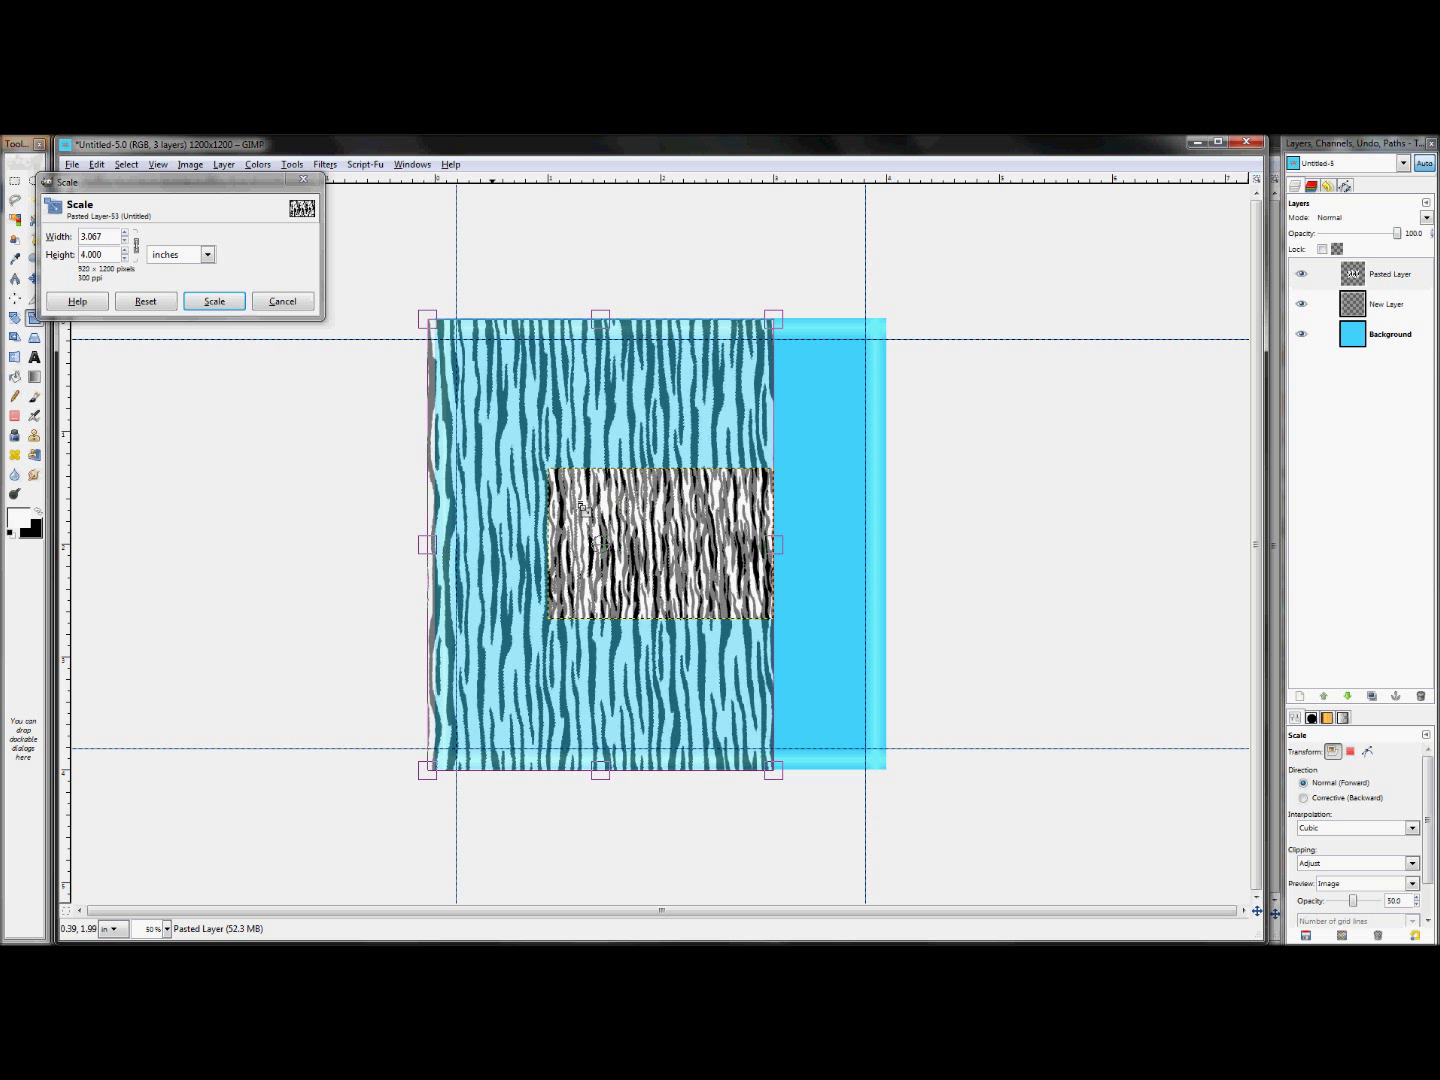
{"action": "left_click_drag", "start_coordinate": [613, 325], "coordinate": [614, 314]}
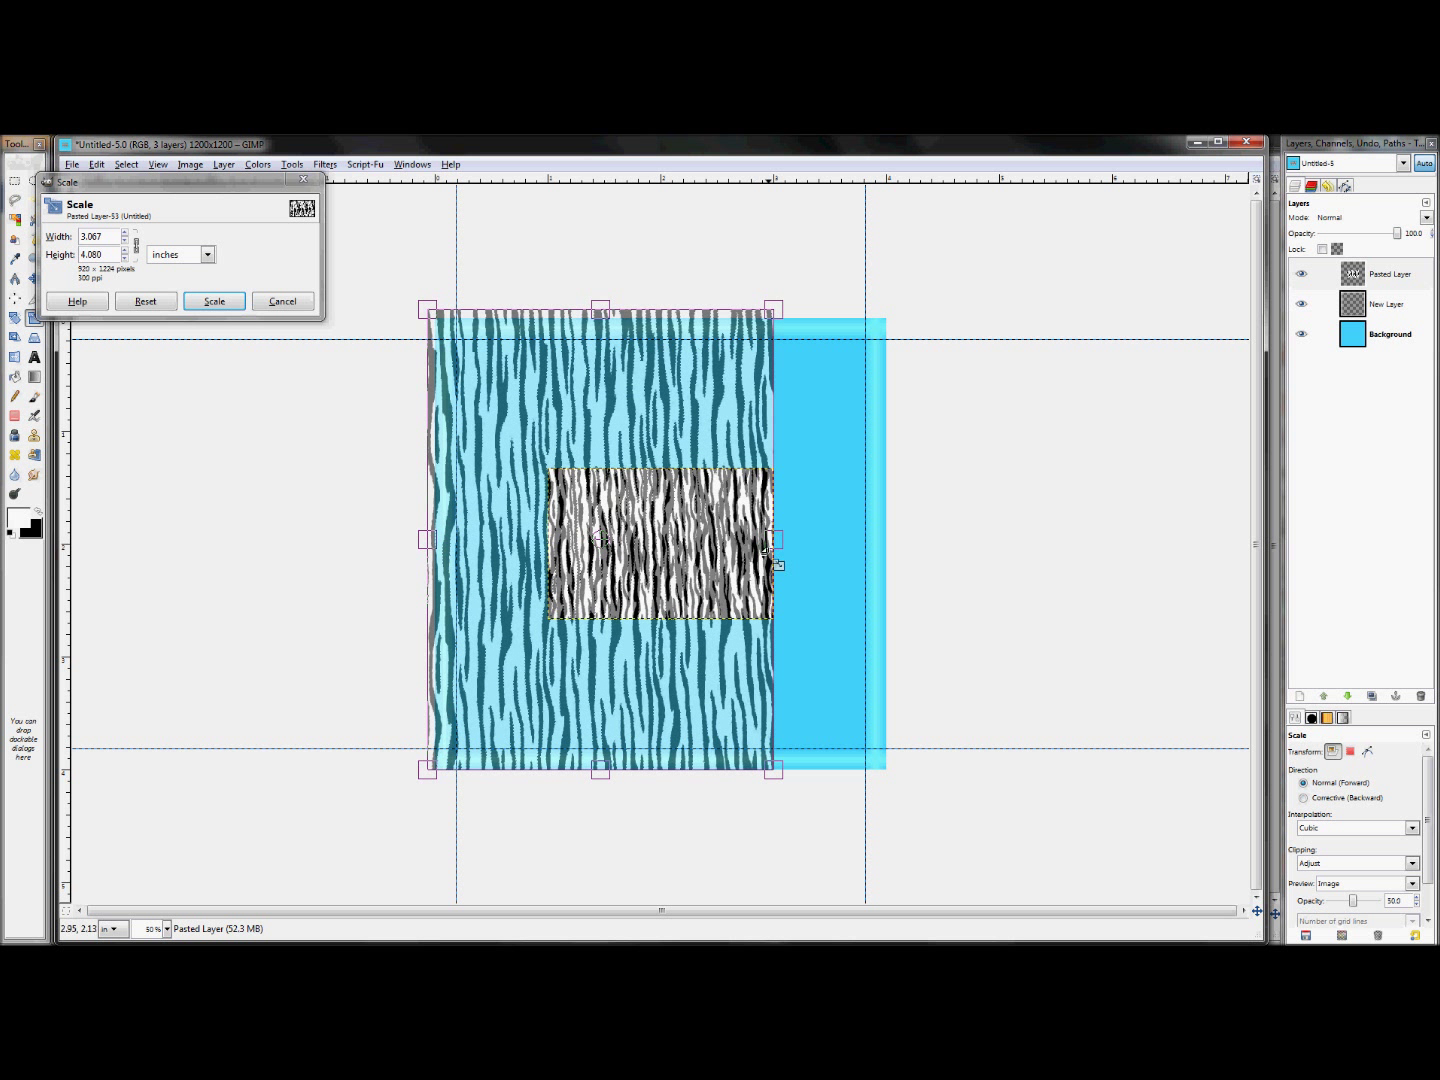
{"action": "left_click_drag", "start_coordinate": [778, 541], "coordinate": [898, 542]}
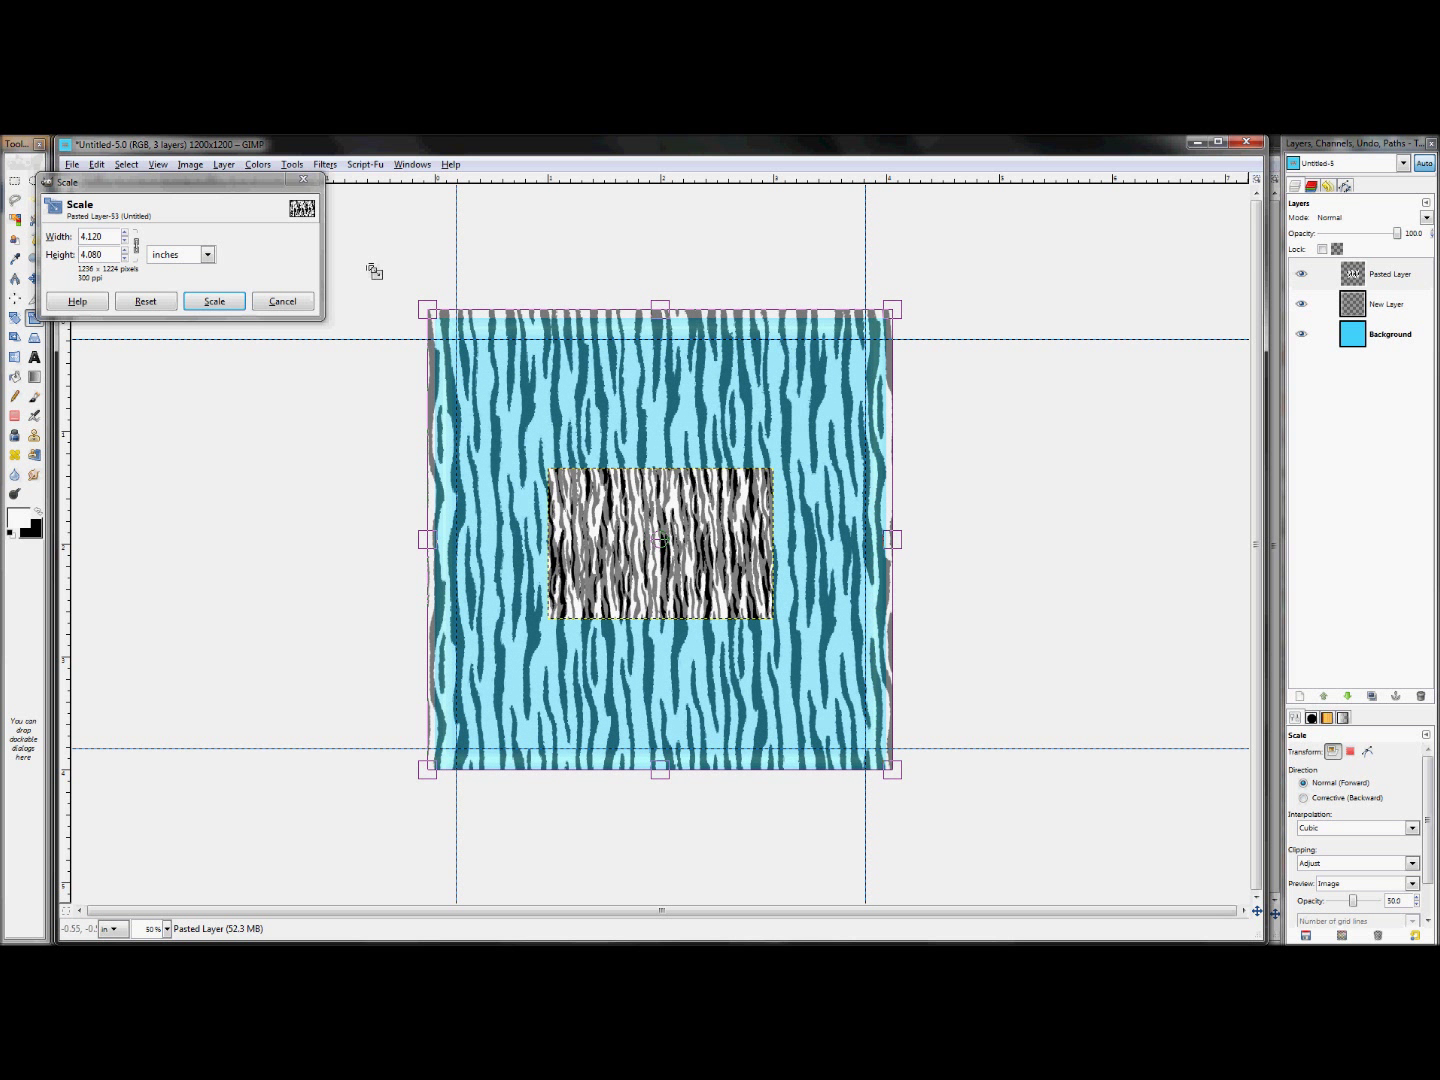
{"action": "left_click", "coordinate": [209, 301]}
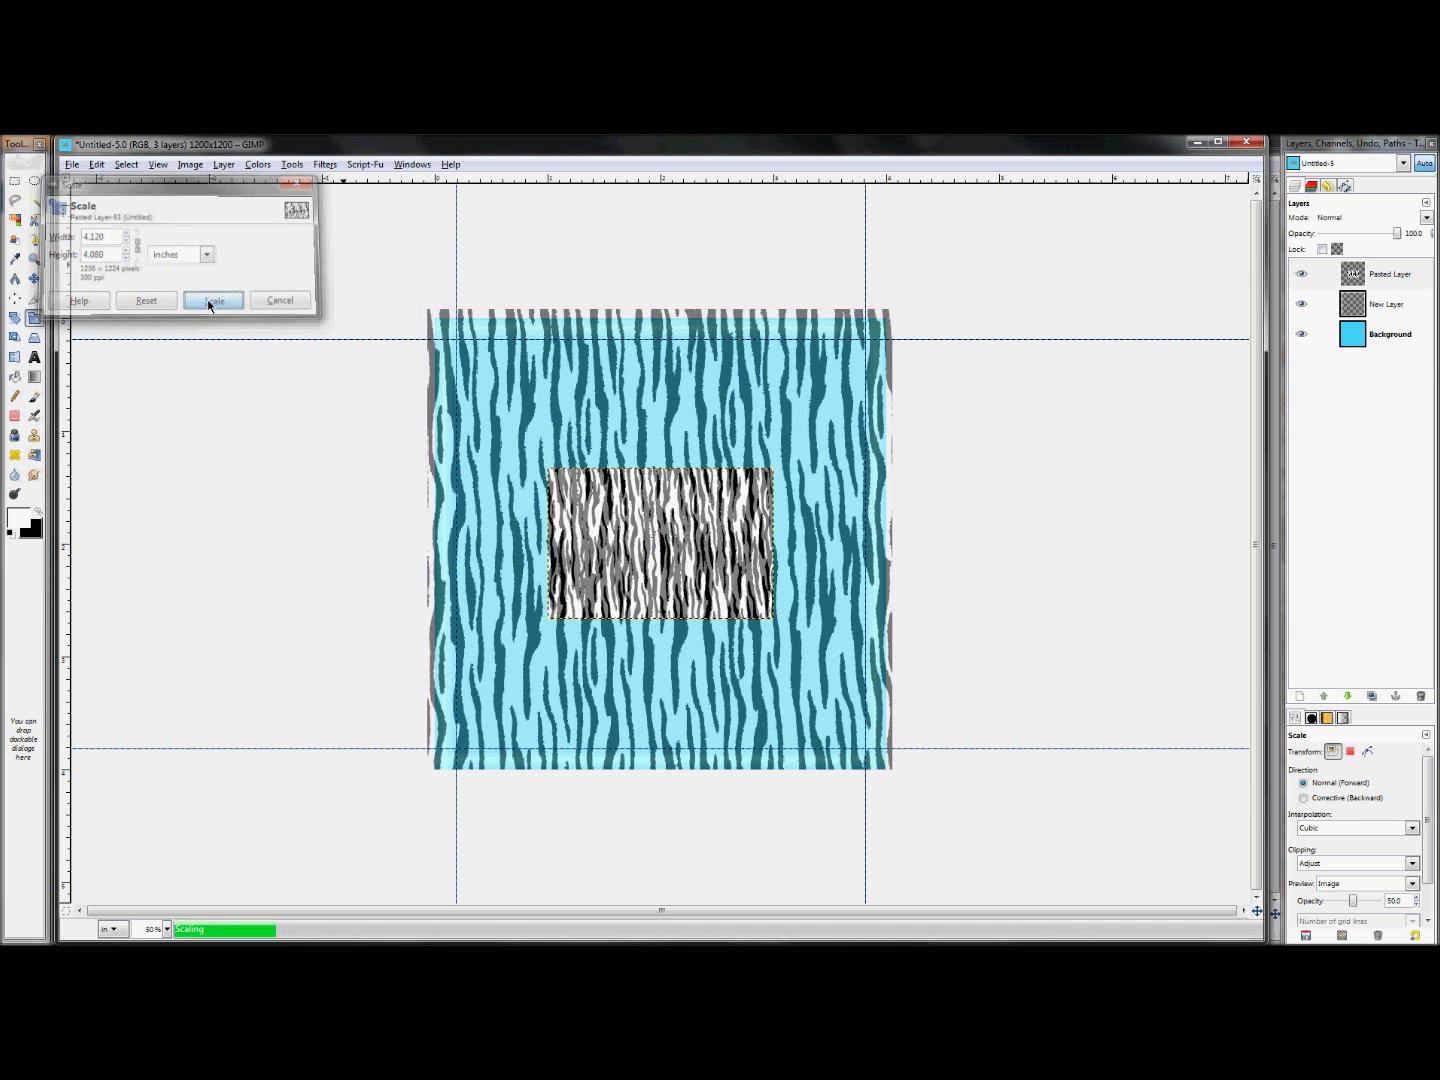
{"action": "left_click", "coordinate": [1336, 218]}
{"action": "left_click", "coordinate": [1346, 324]}
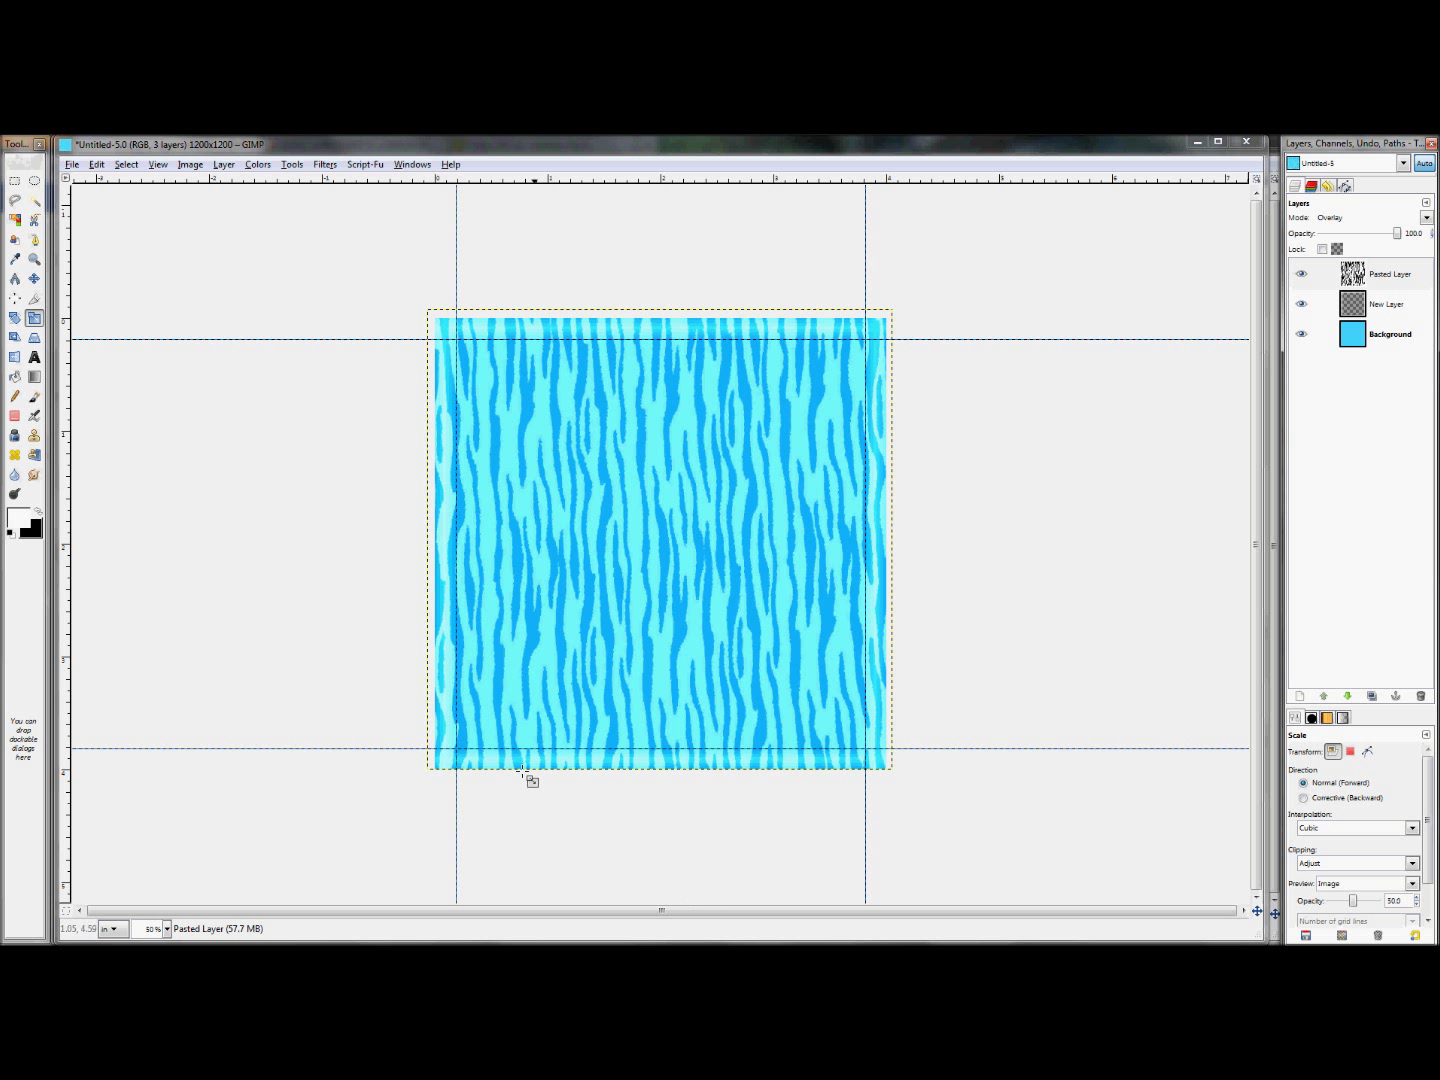
Bring up the bride photo PSW_085.JPG and undo its earlier crop
{"action": "key", "text": "alt+Tab"}
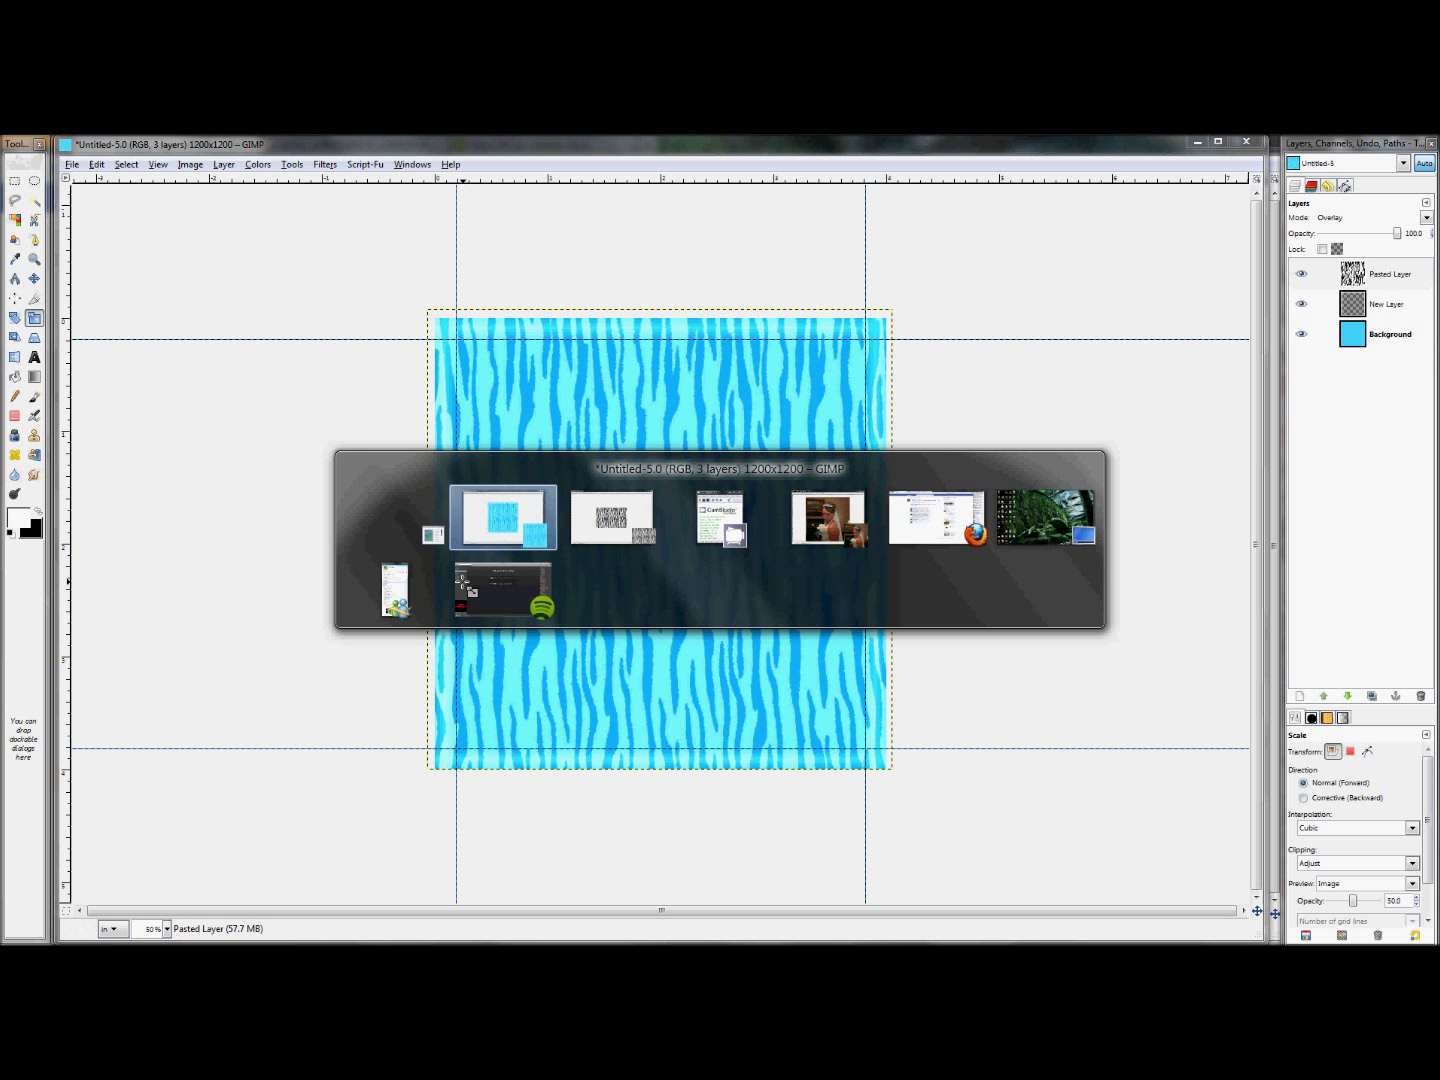
{"action": "key", "text": "alt+Tab"}
{"action": "key", "text": "alt+Tab"}
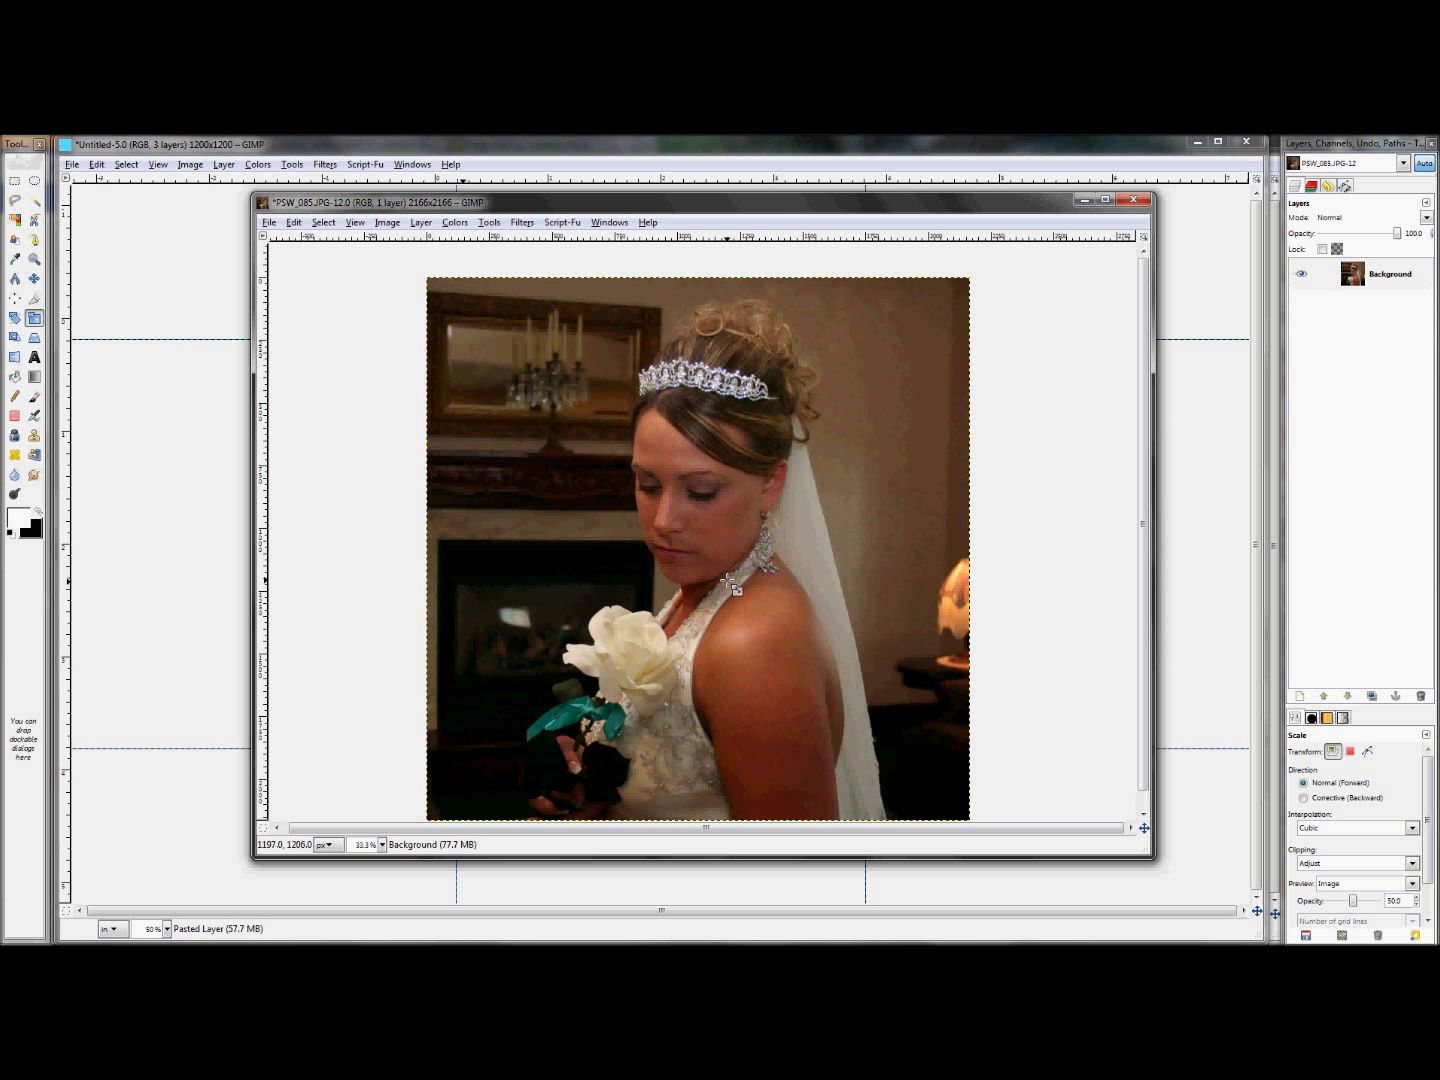
{"action": "key", "text": "ctrl+z"}
{"action": "key", "text": "ctrl+z"}
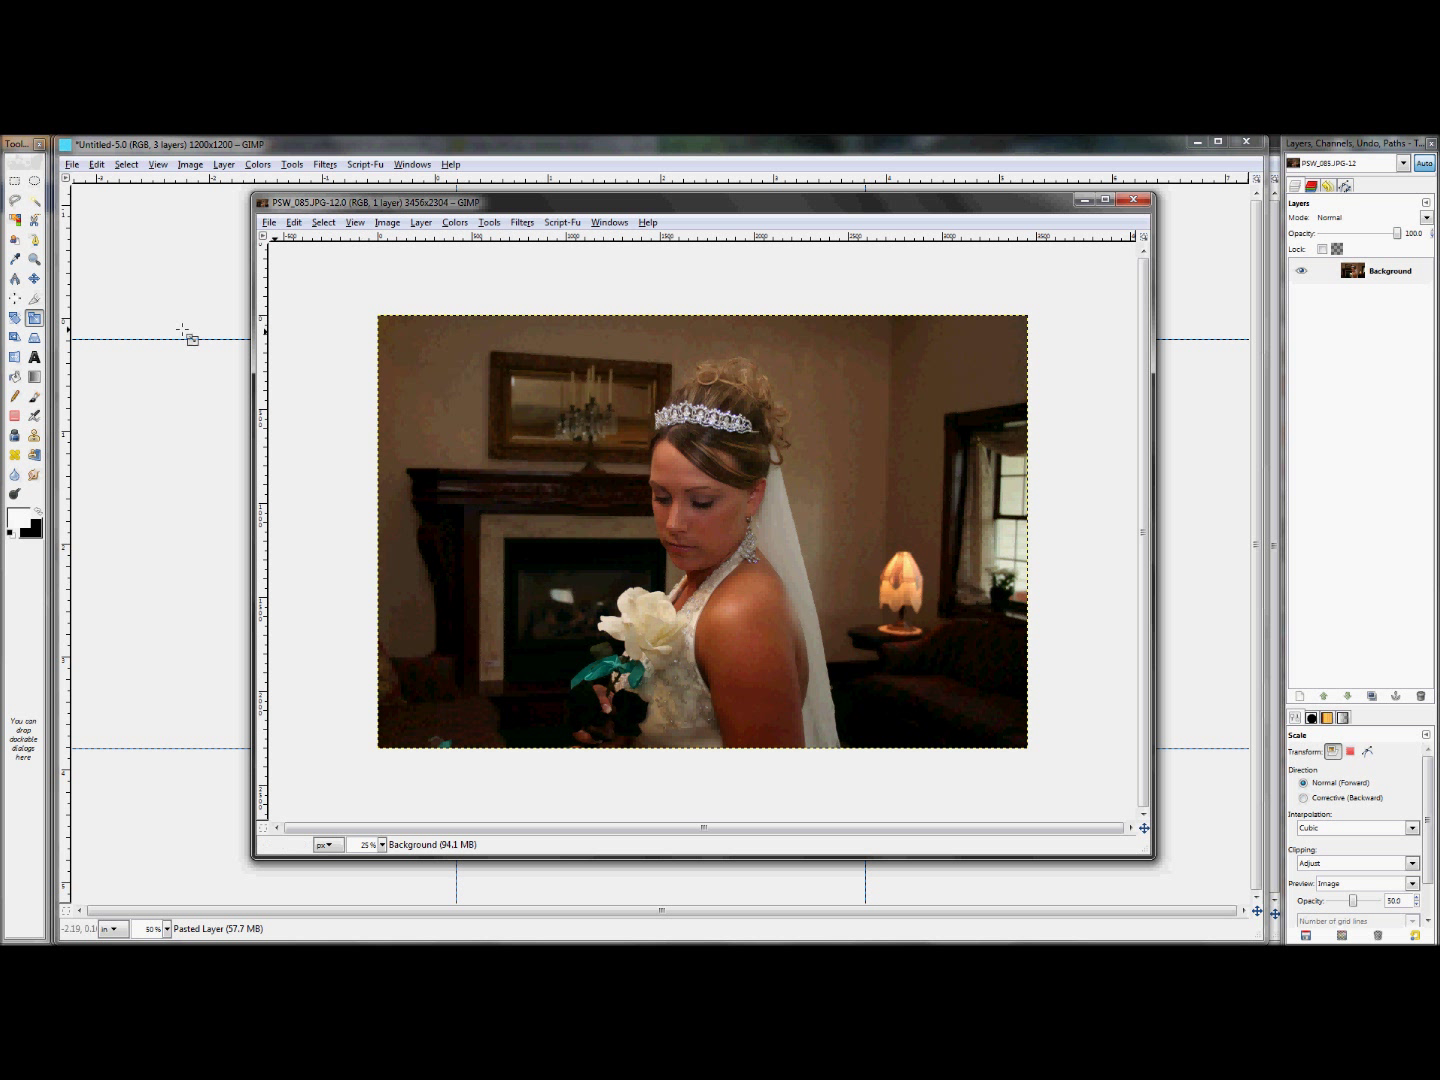
Crop the photo to a 2152×2152 square around the bride with a fixed 1:1 aspect ratio
{"action": "left_click", "coordinate": [35, 300]}
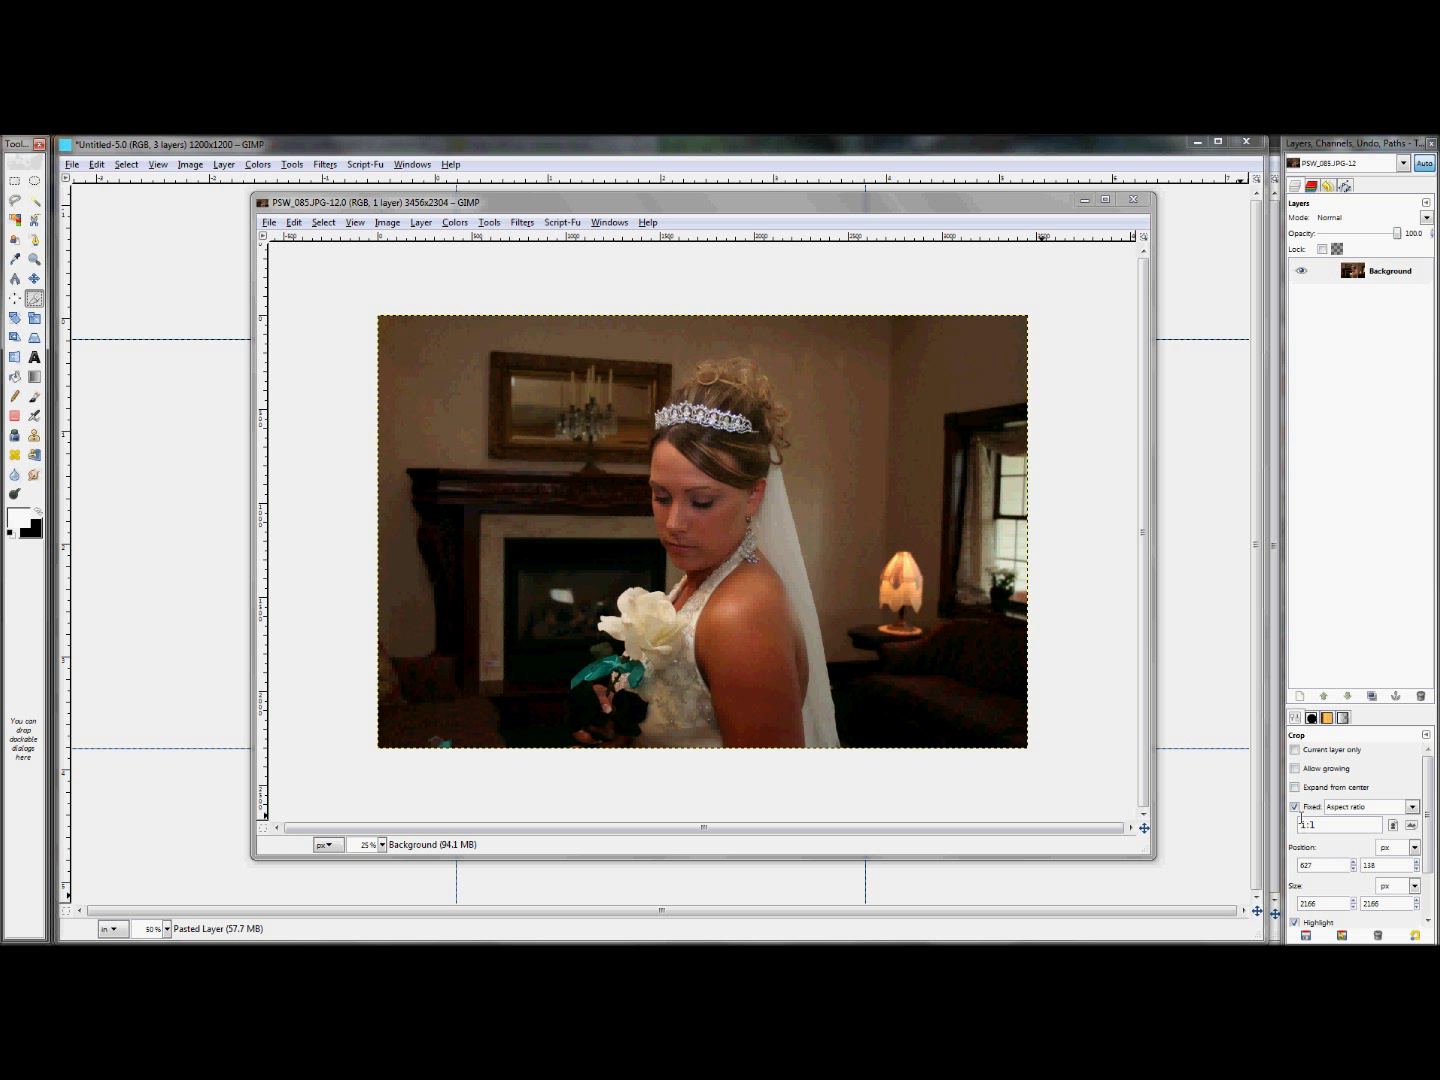
{"action": "left_click", "coordinate": [1335, 806]}
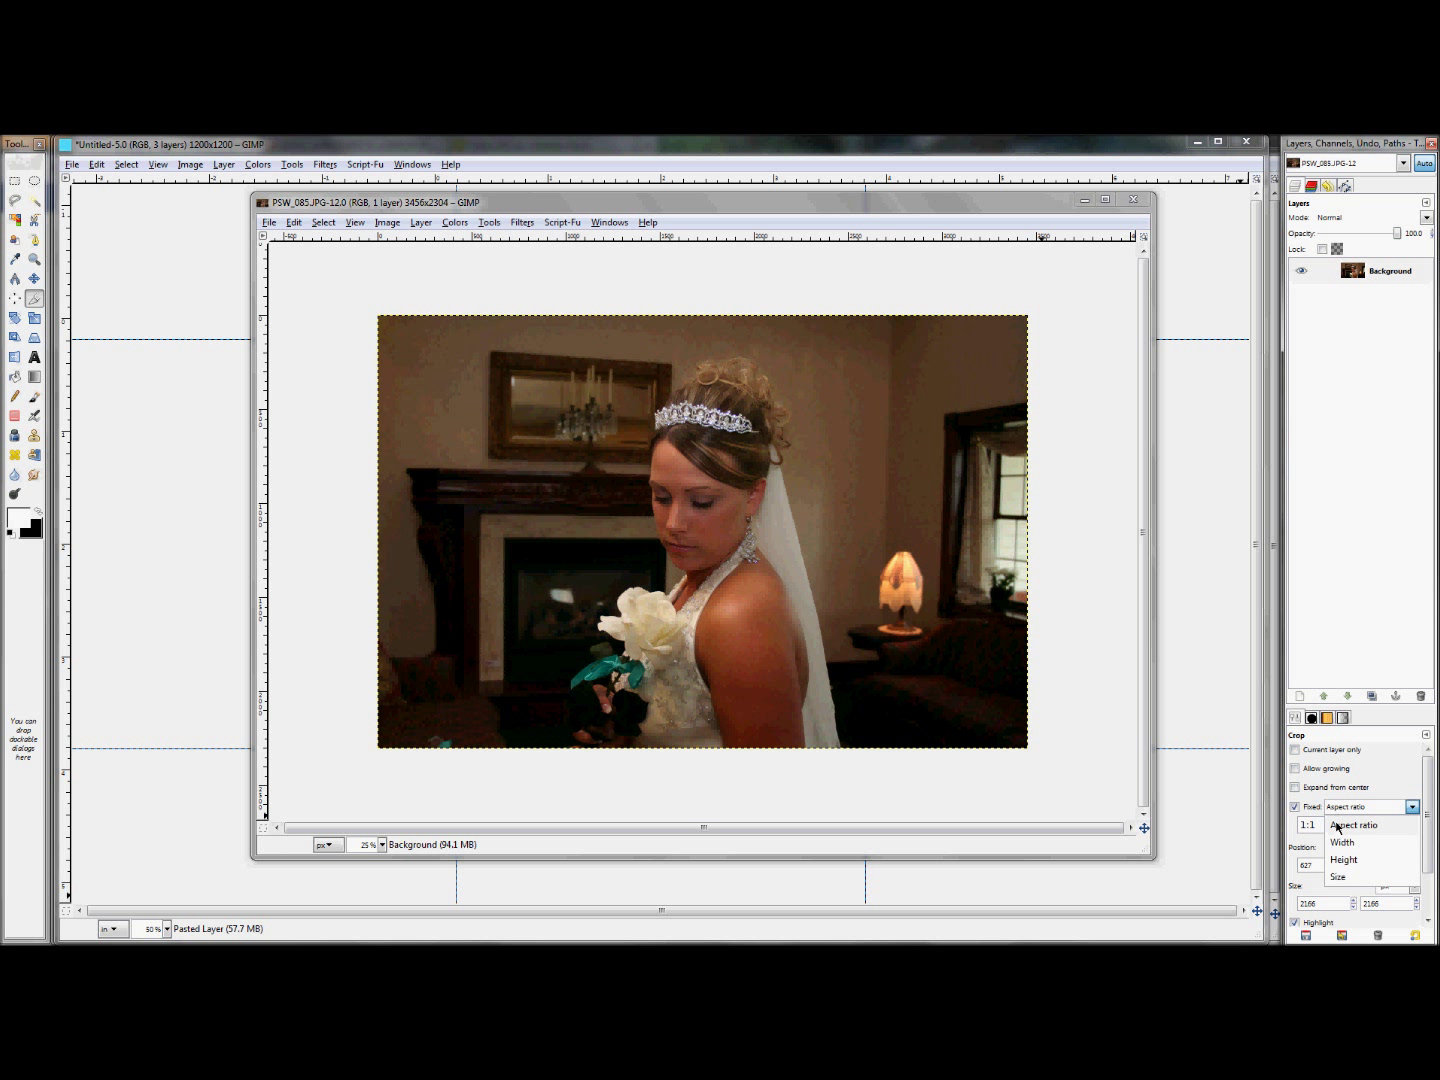
{"action": "left_click", "coordinate": [1336, 826]}
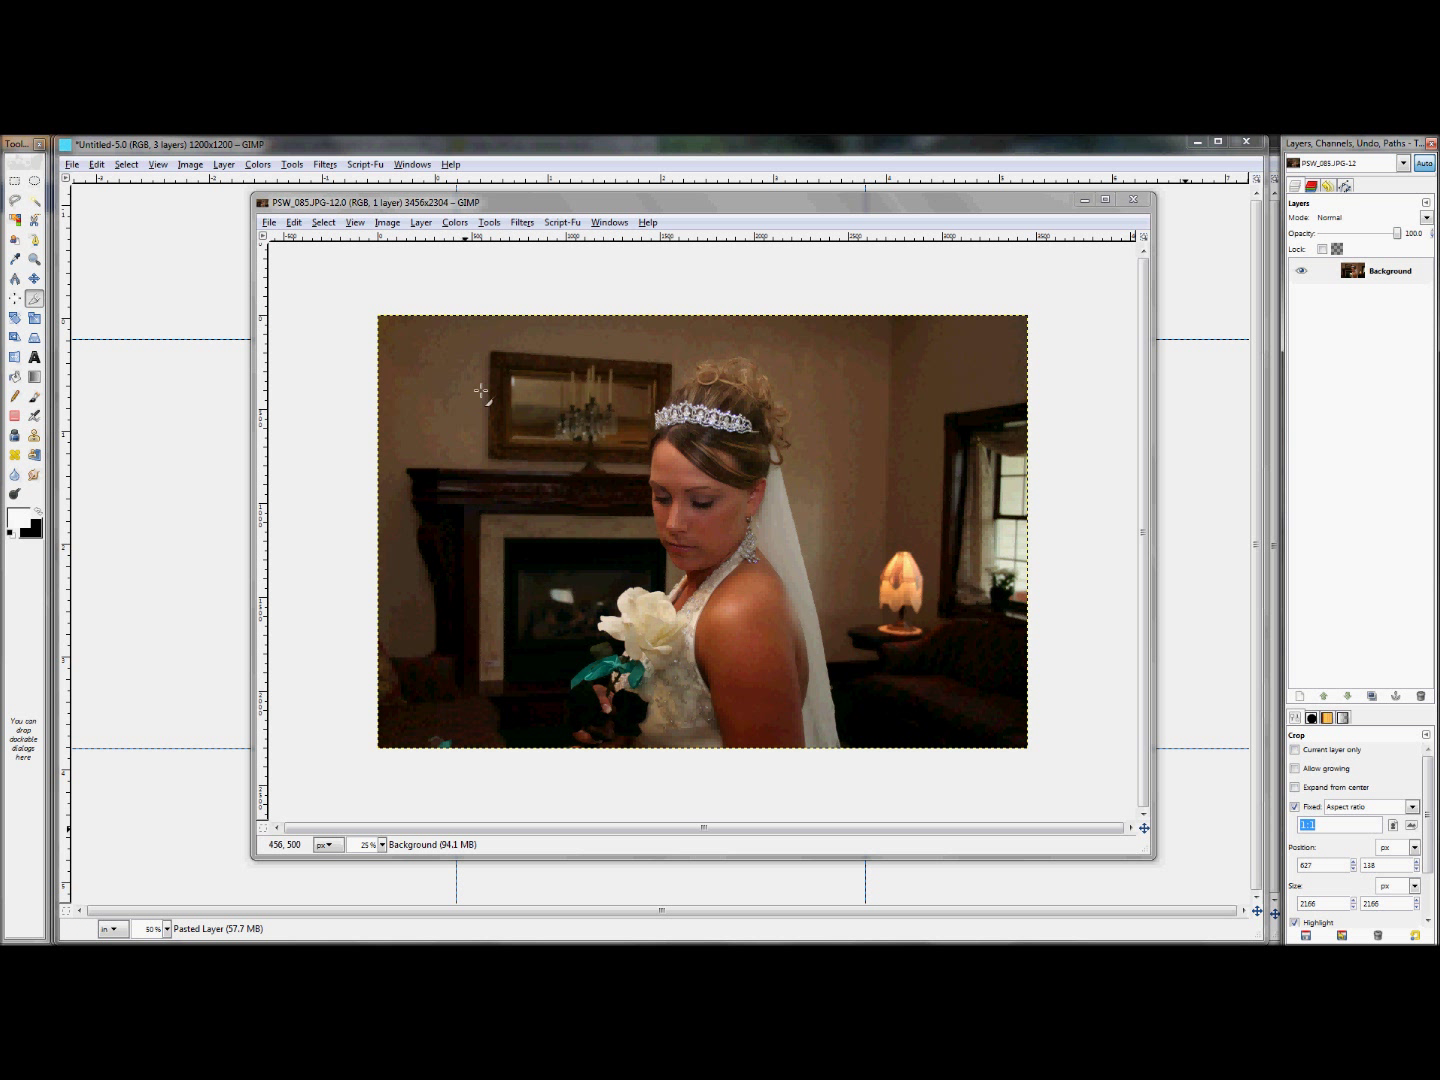
{"action": "left_click_drag", "start_coordinate": [481, 391], "coordinate": [749, 643]}
{"action": "left_click_drag", "start_coordinate": [645, 552], "coordinate": [868, 749]}
{"action": "left_click_drag", "start_coordinate": [705, 604], "coordinate": [739, 604]}
{"action": "left_click_drag", "start_coordinate": [713, 384], "coordinate": [706, 347]}
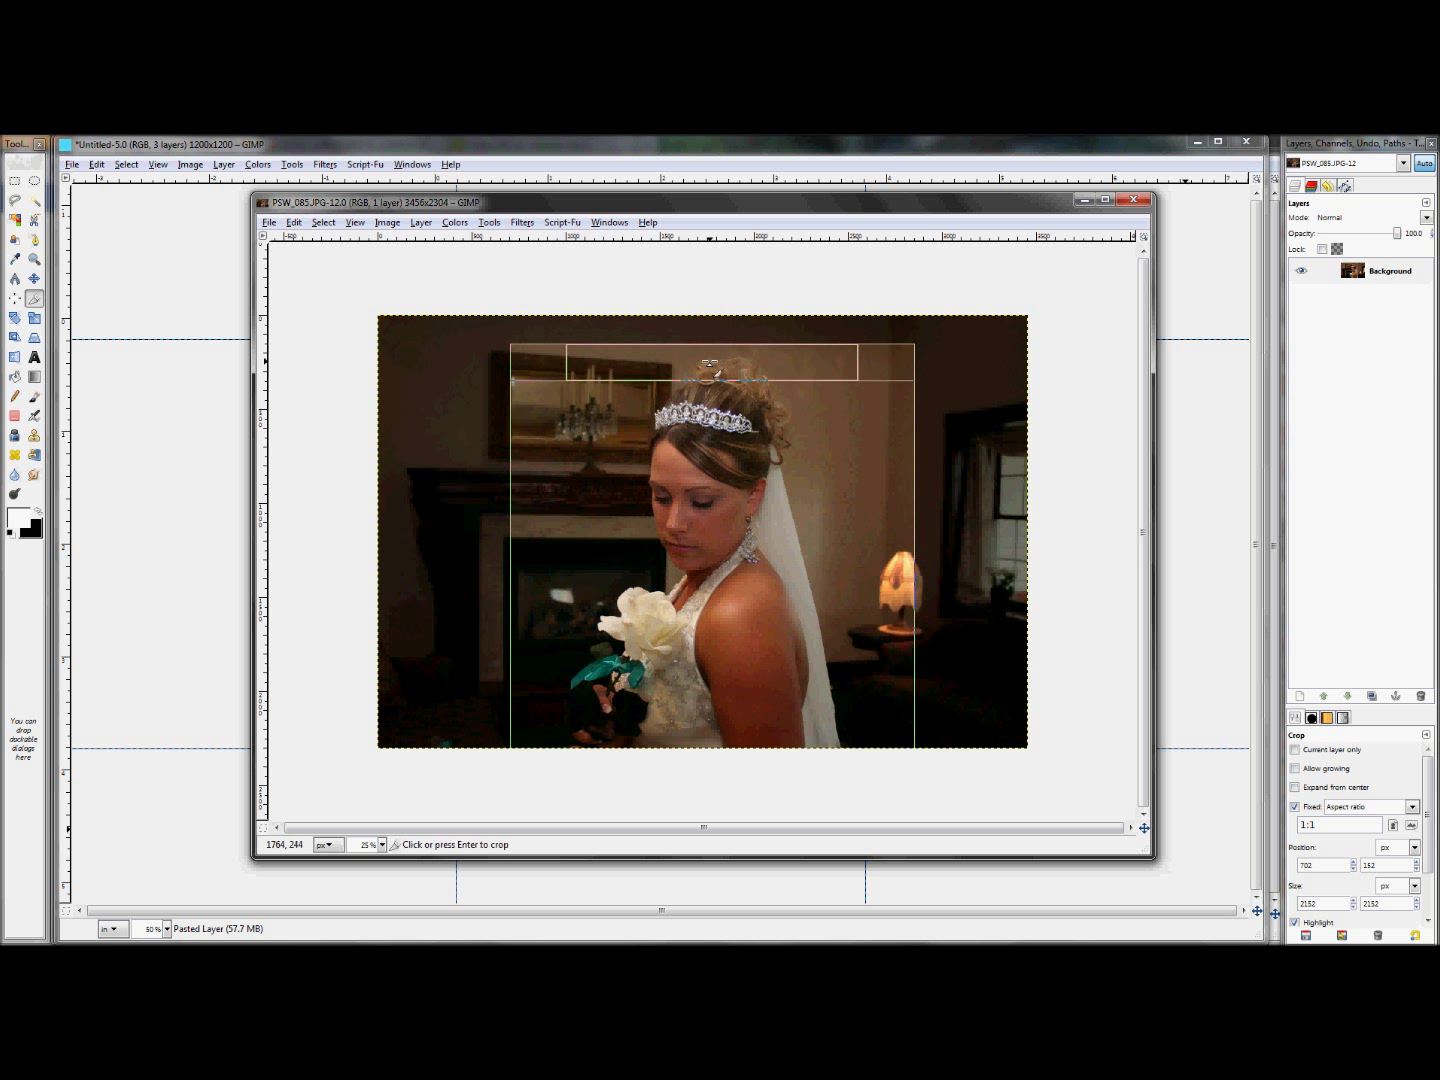
{"action": "left_click_drag", "start_coordinate": [693, 508], "coordinate": [694, 508]}
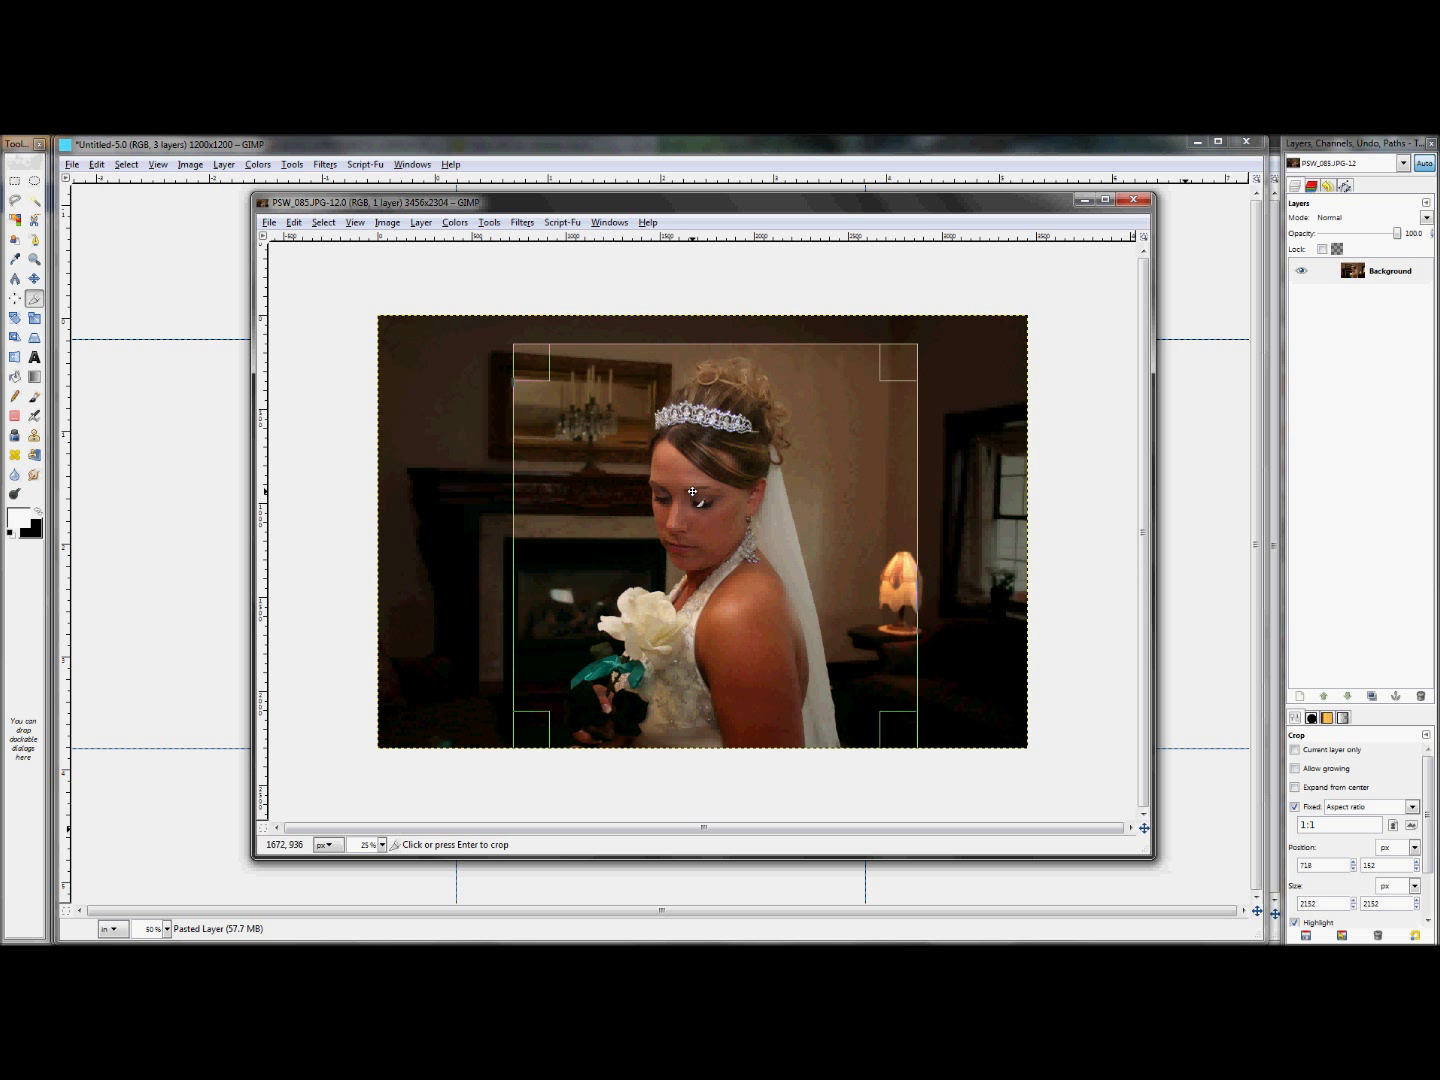
{"action": "left_click", "coordinate": [692, 490]}
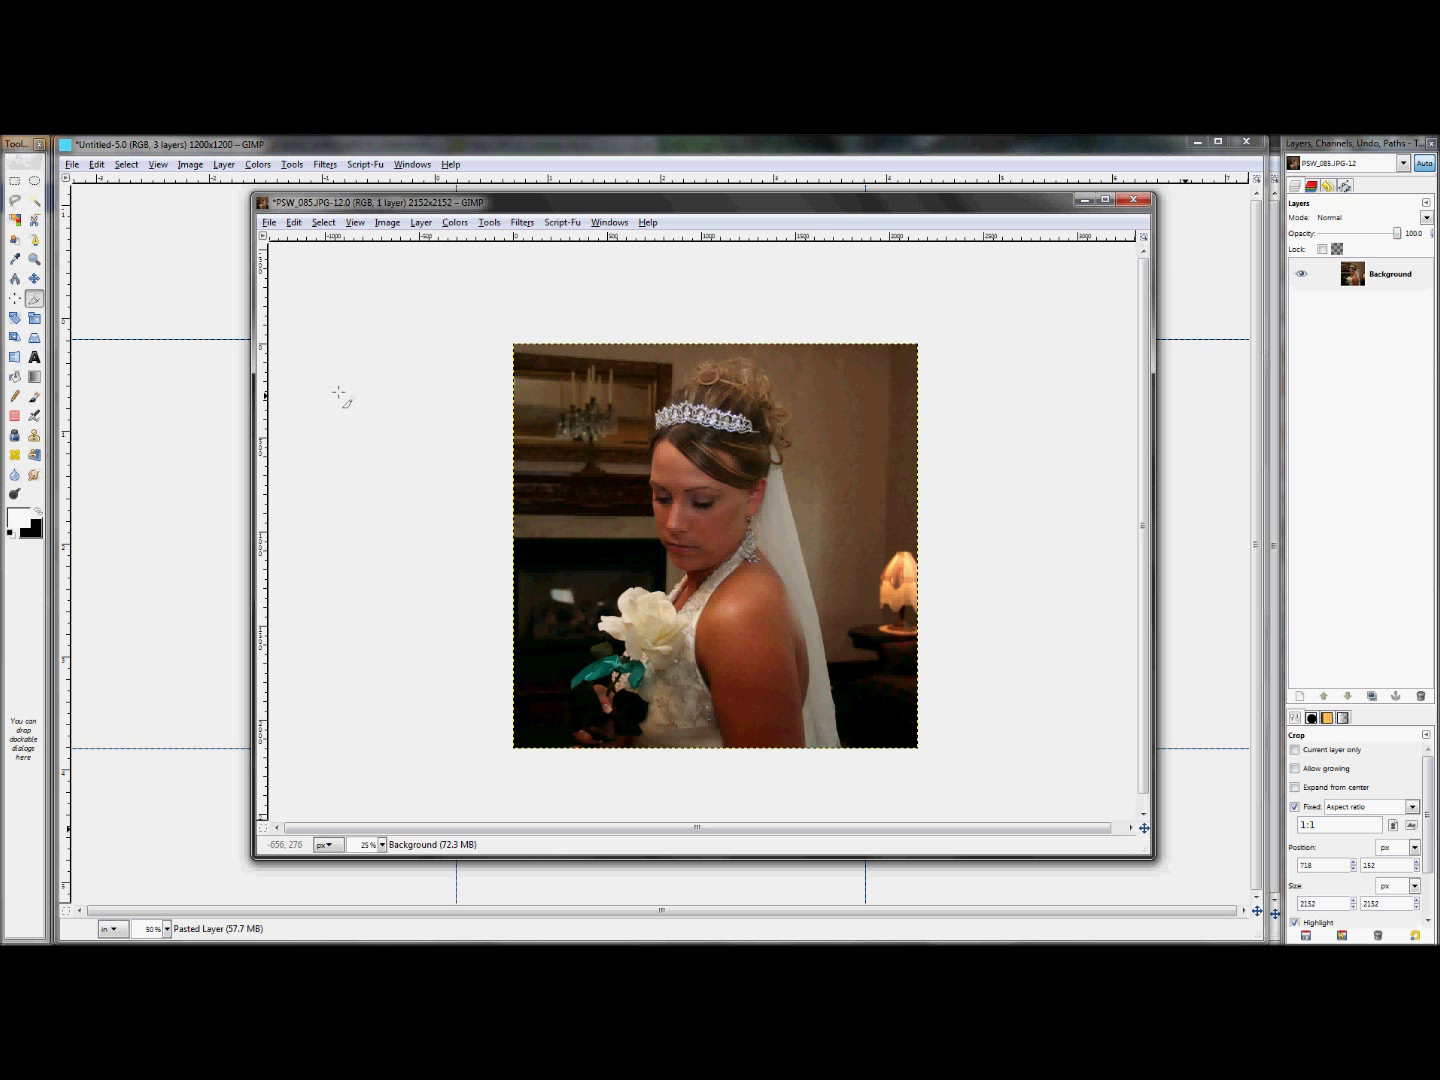
{"action": "left_click", "coordinate": [294, 223]}
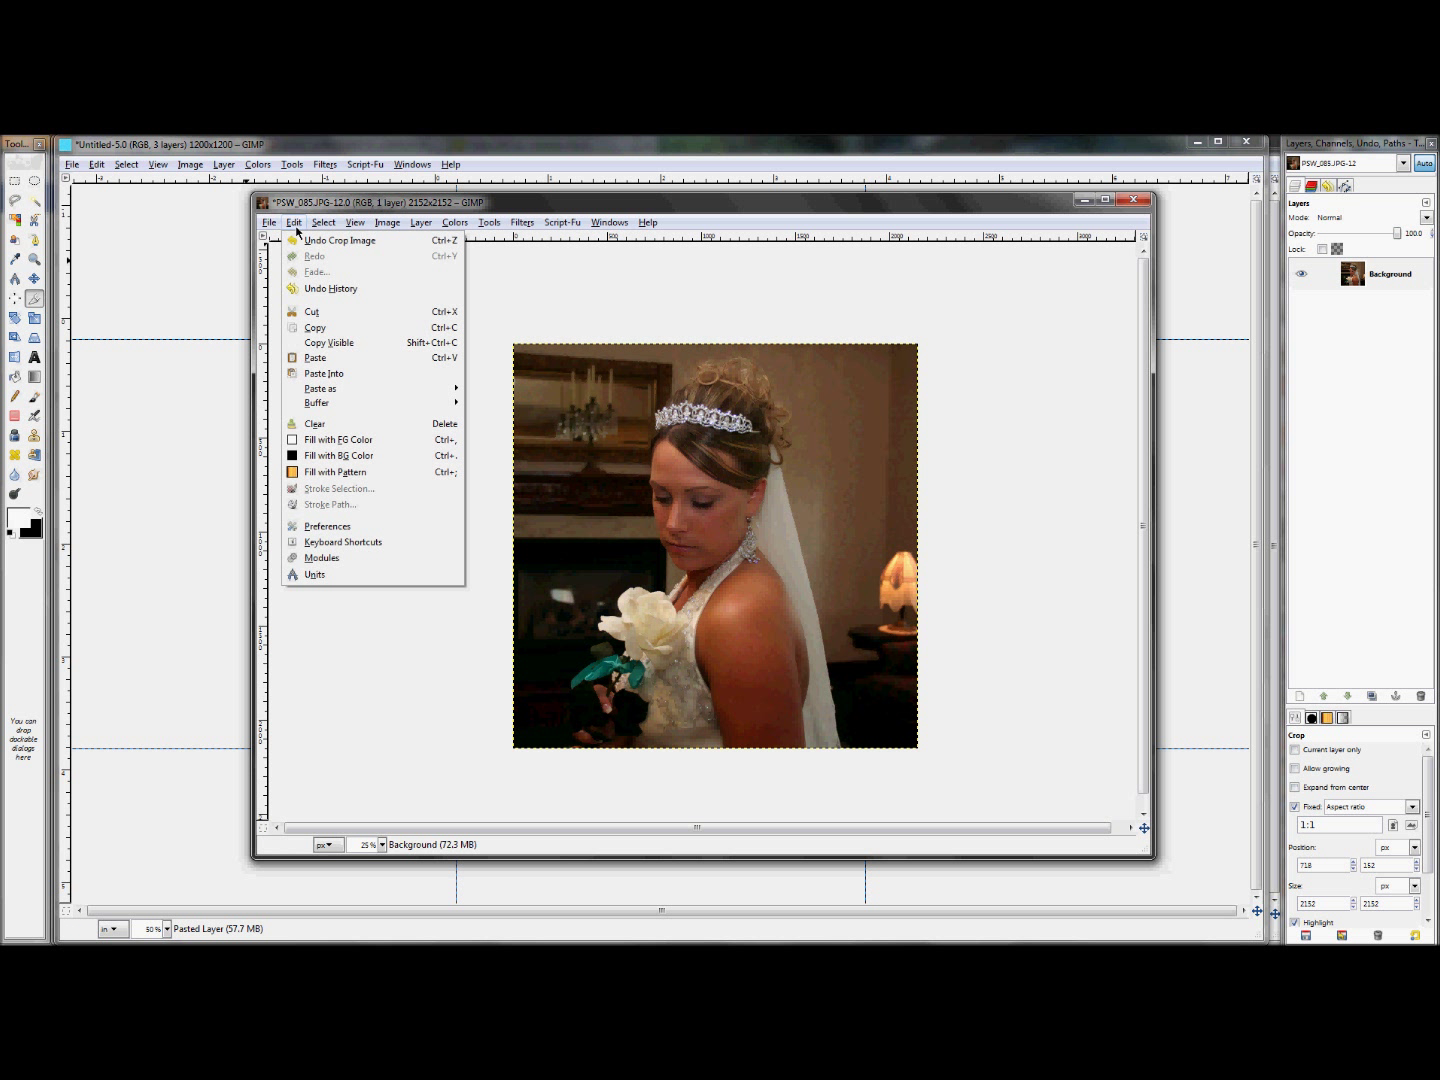
Copy the entire cropped bride photo and paste it into the frame image as a new layer
{"action": "left_click", "coordinate": [330, 240]}
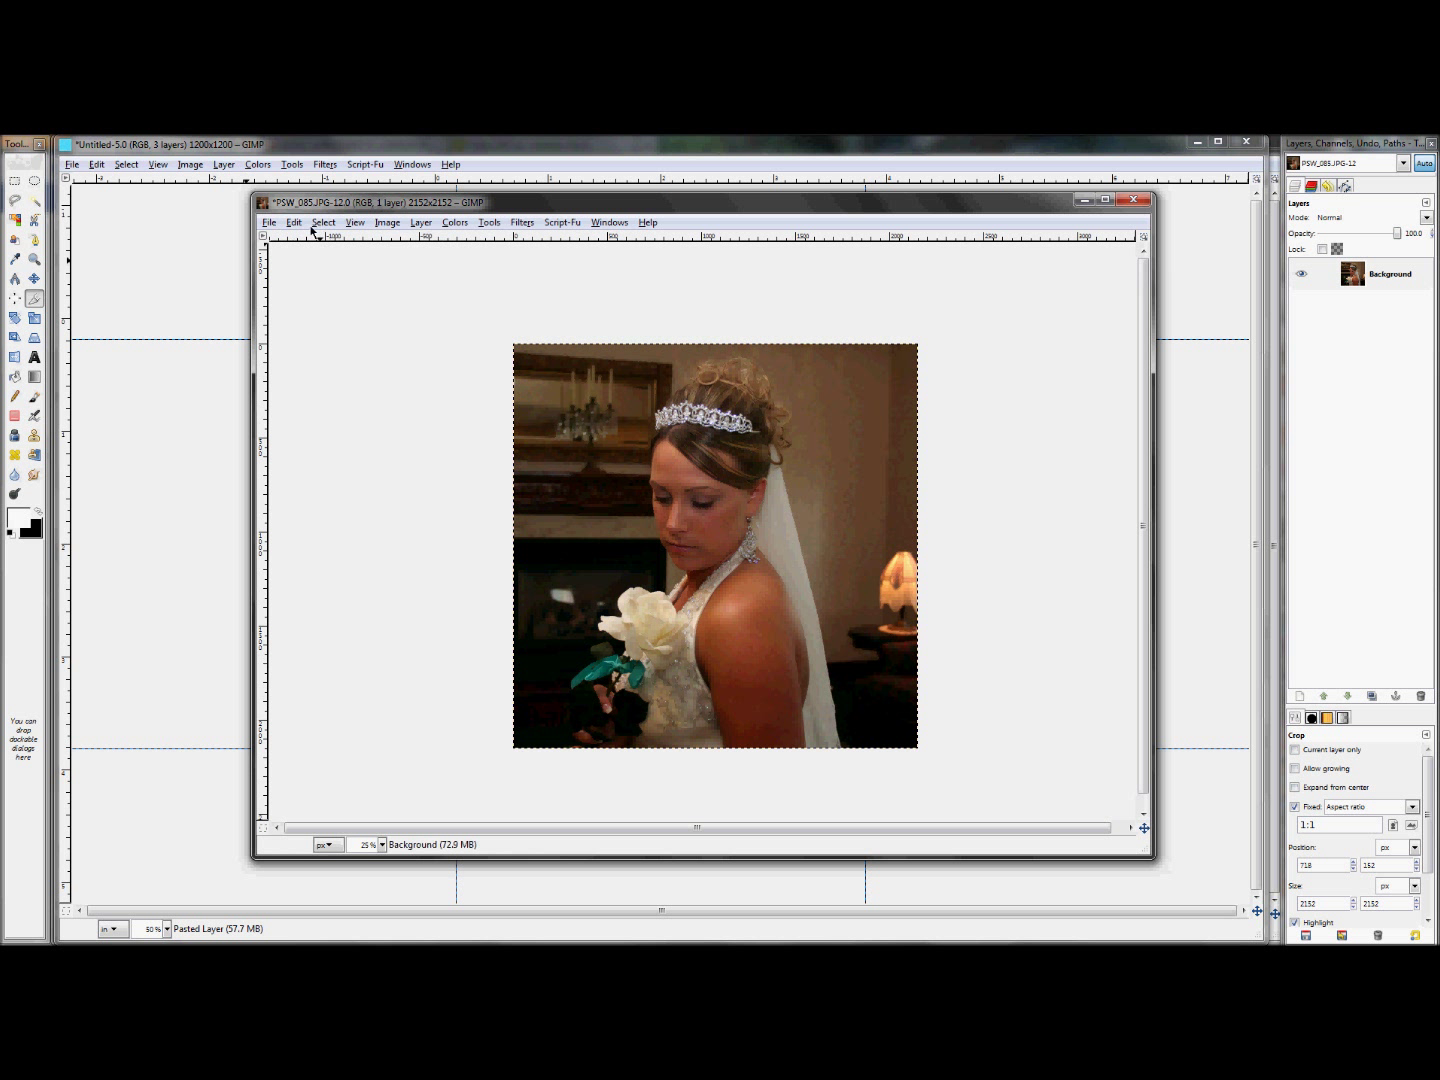
{"action": "left_click", "coordinate": [293, 223]}
{"action": "left_click", "coordinate": [315, 329]}
{"action": "left_click", "coordinate": [197, 145]}
{"action": "left_click", "coordinate": [100, 164]}
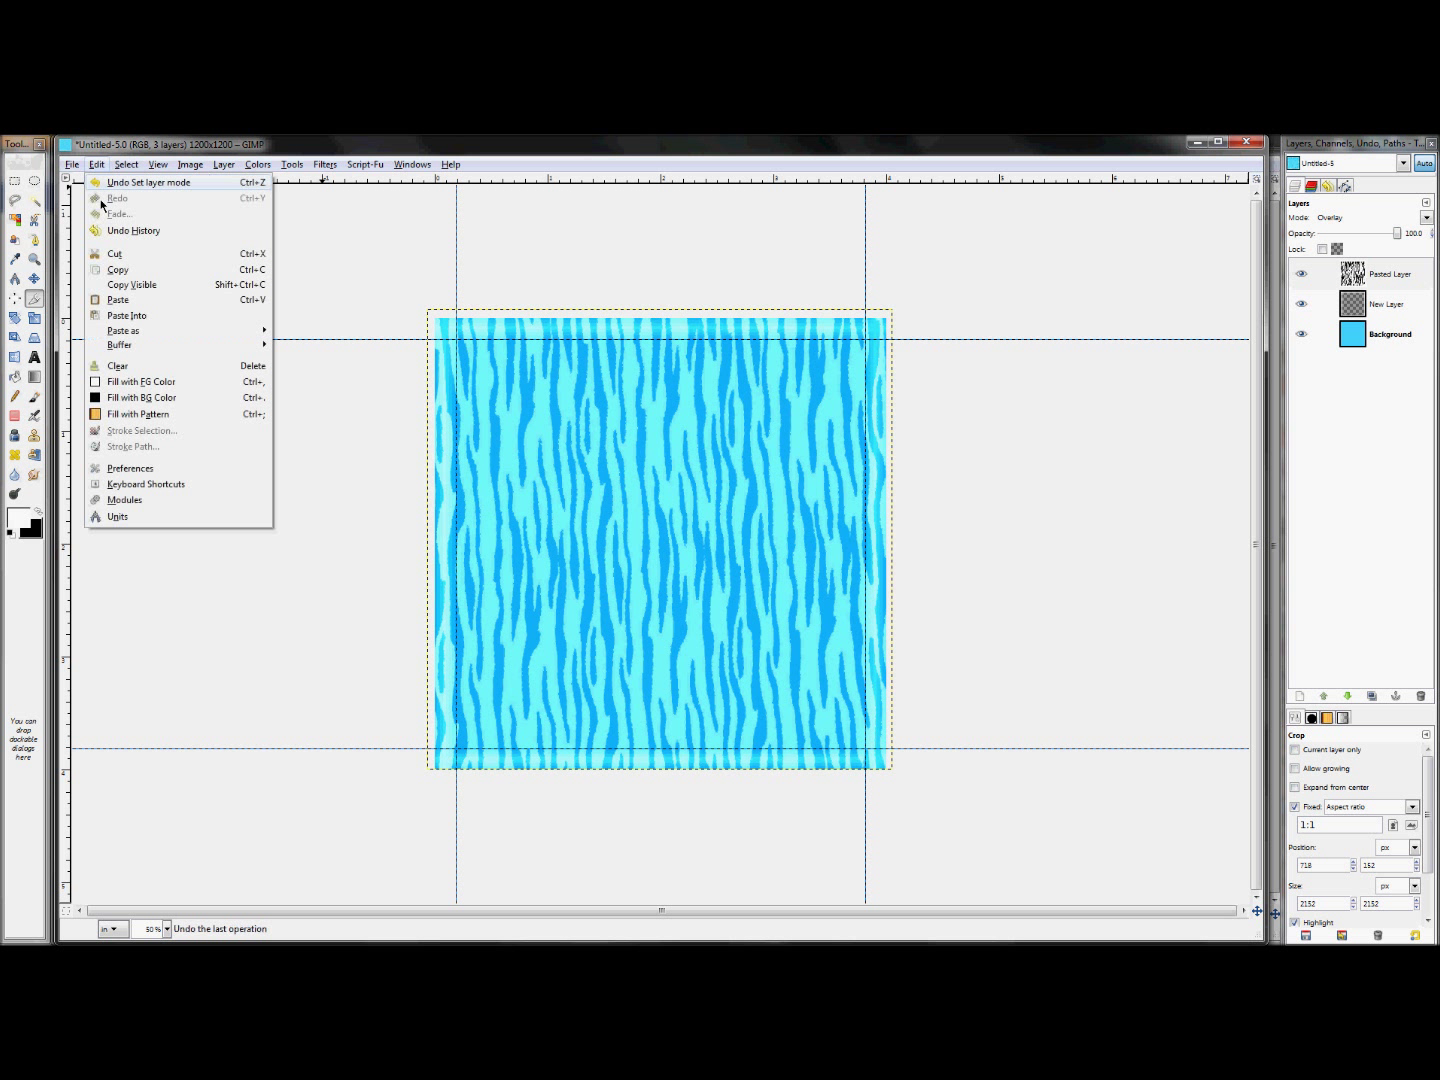
{"action": "left_click", "coordinate": [113, 298]}
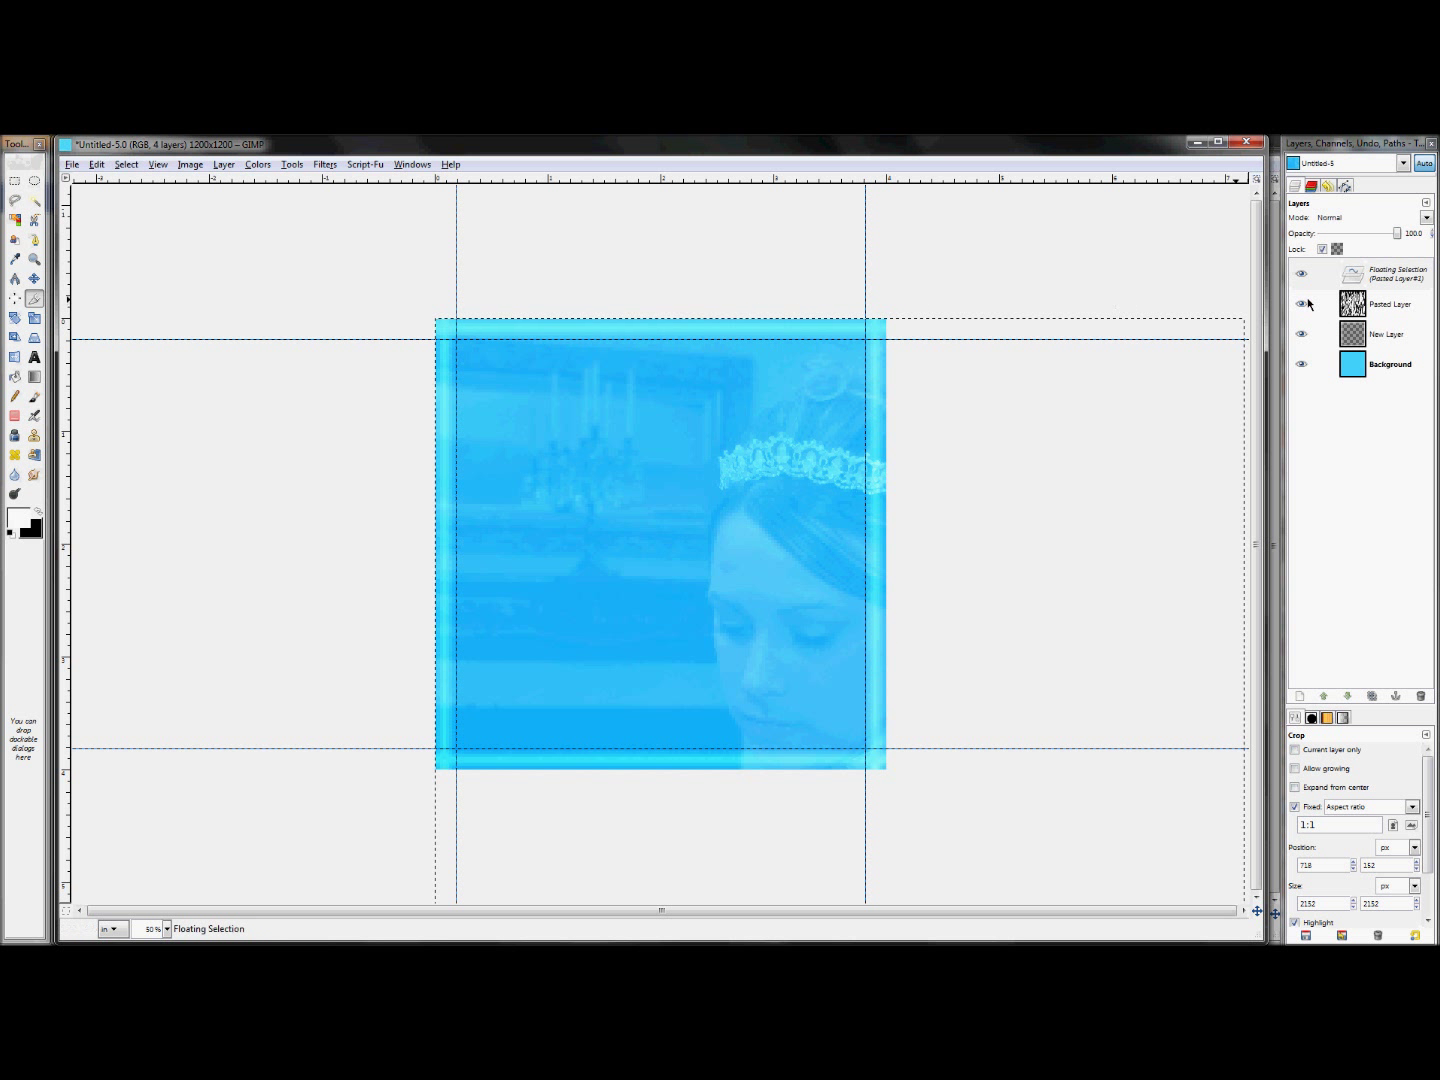
{"action": "right_click", "coordinate": [1345, 283]}
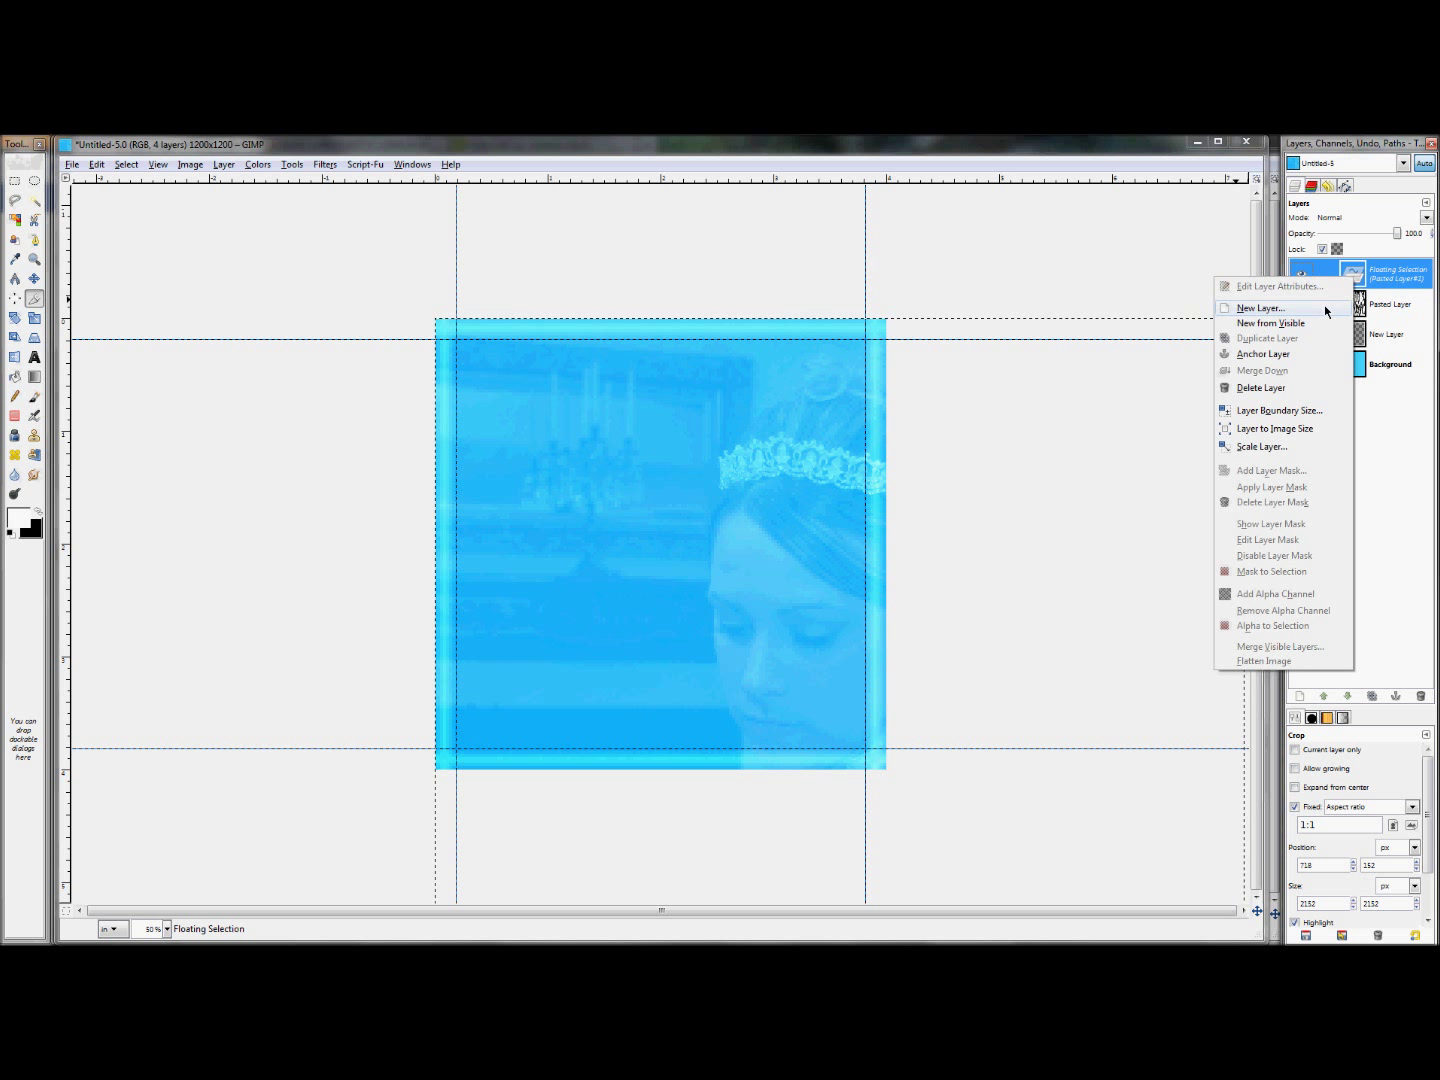
{"action": "left_click", "coordinate": [1324, 309]}
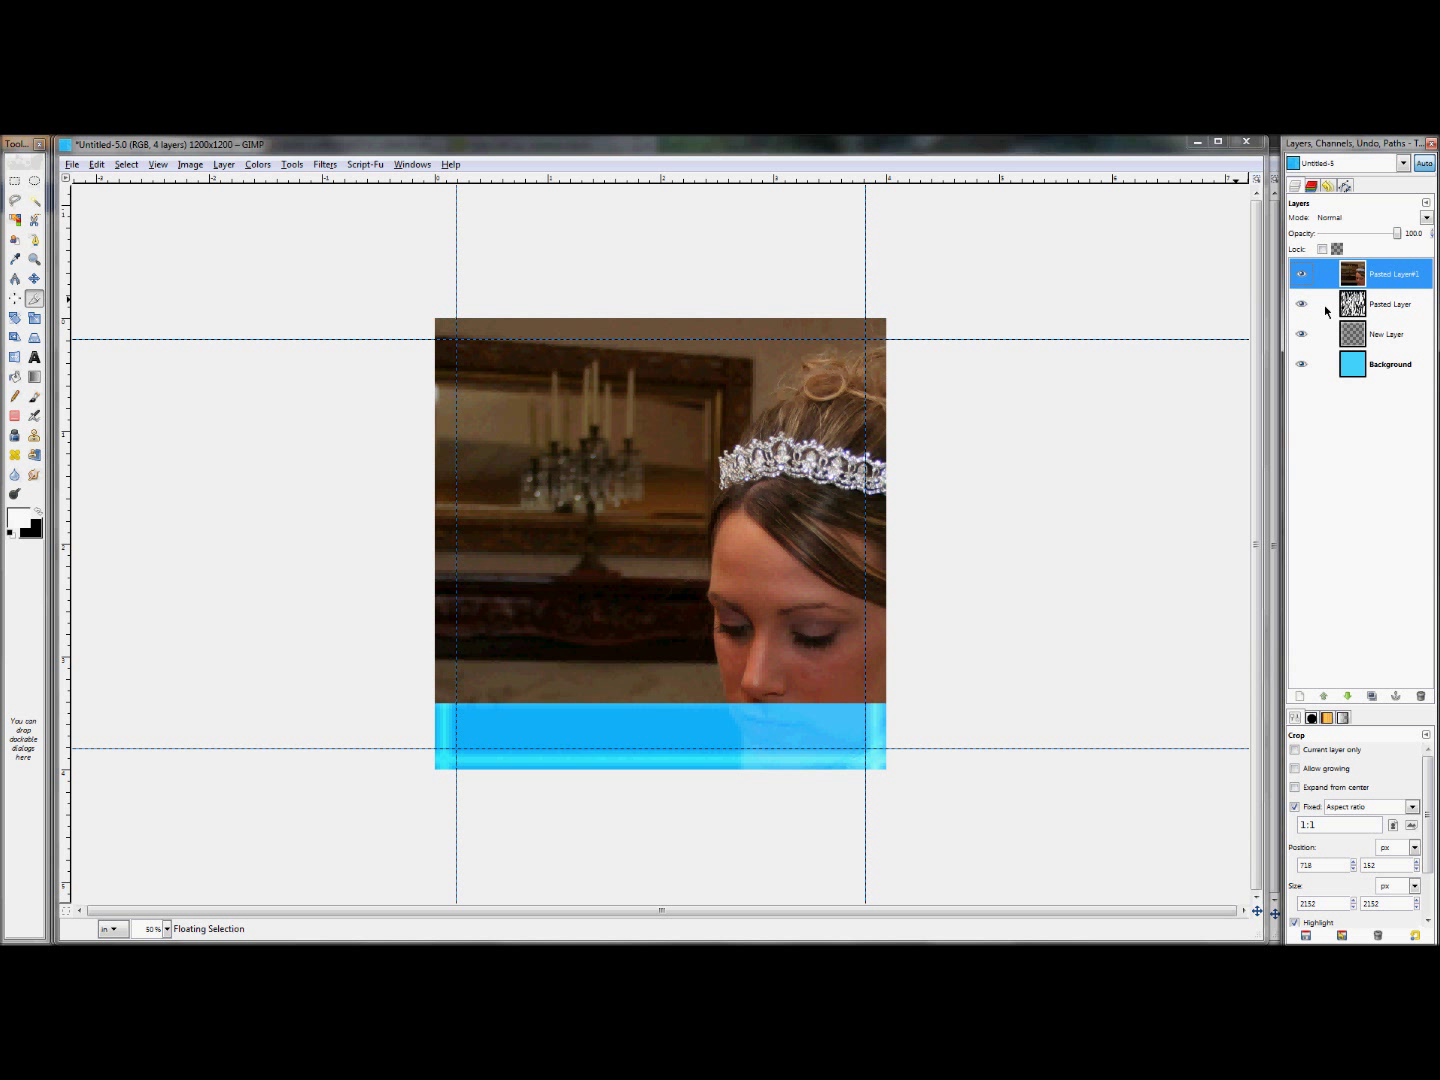
Move the photo layer inside the frame and scale it to 3.627 in (1088×1088 pixels)
{"action": "left_click", "coordinate": [34, 280]}
{"action": "left_click_drag", "start_coordinate": [589, 451], "coordinate": [505, 401]}
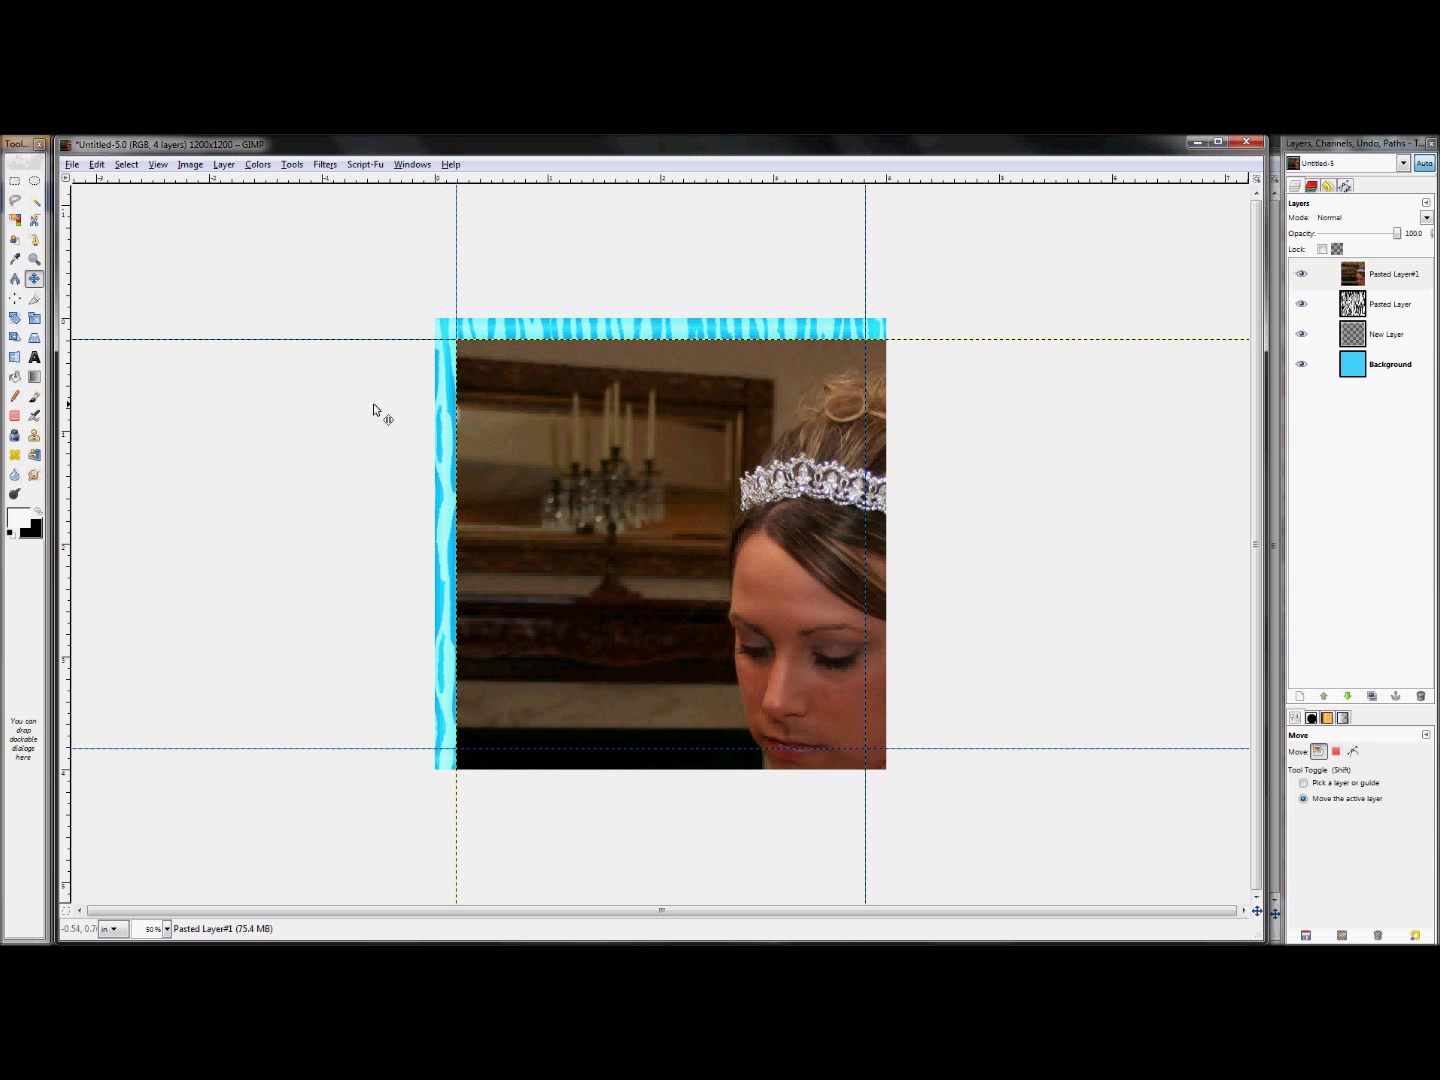
{"action": "key", "text": "minus"}
{"action": "key", "text": "minus"}
{"action": "key", "text": "minus"}
{"action": "key", "text": "plus"}
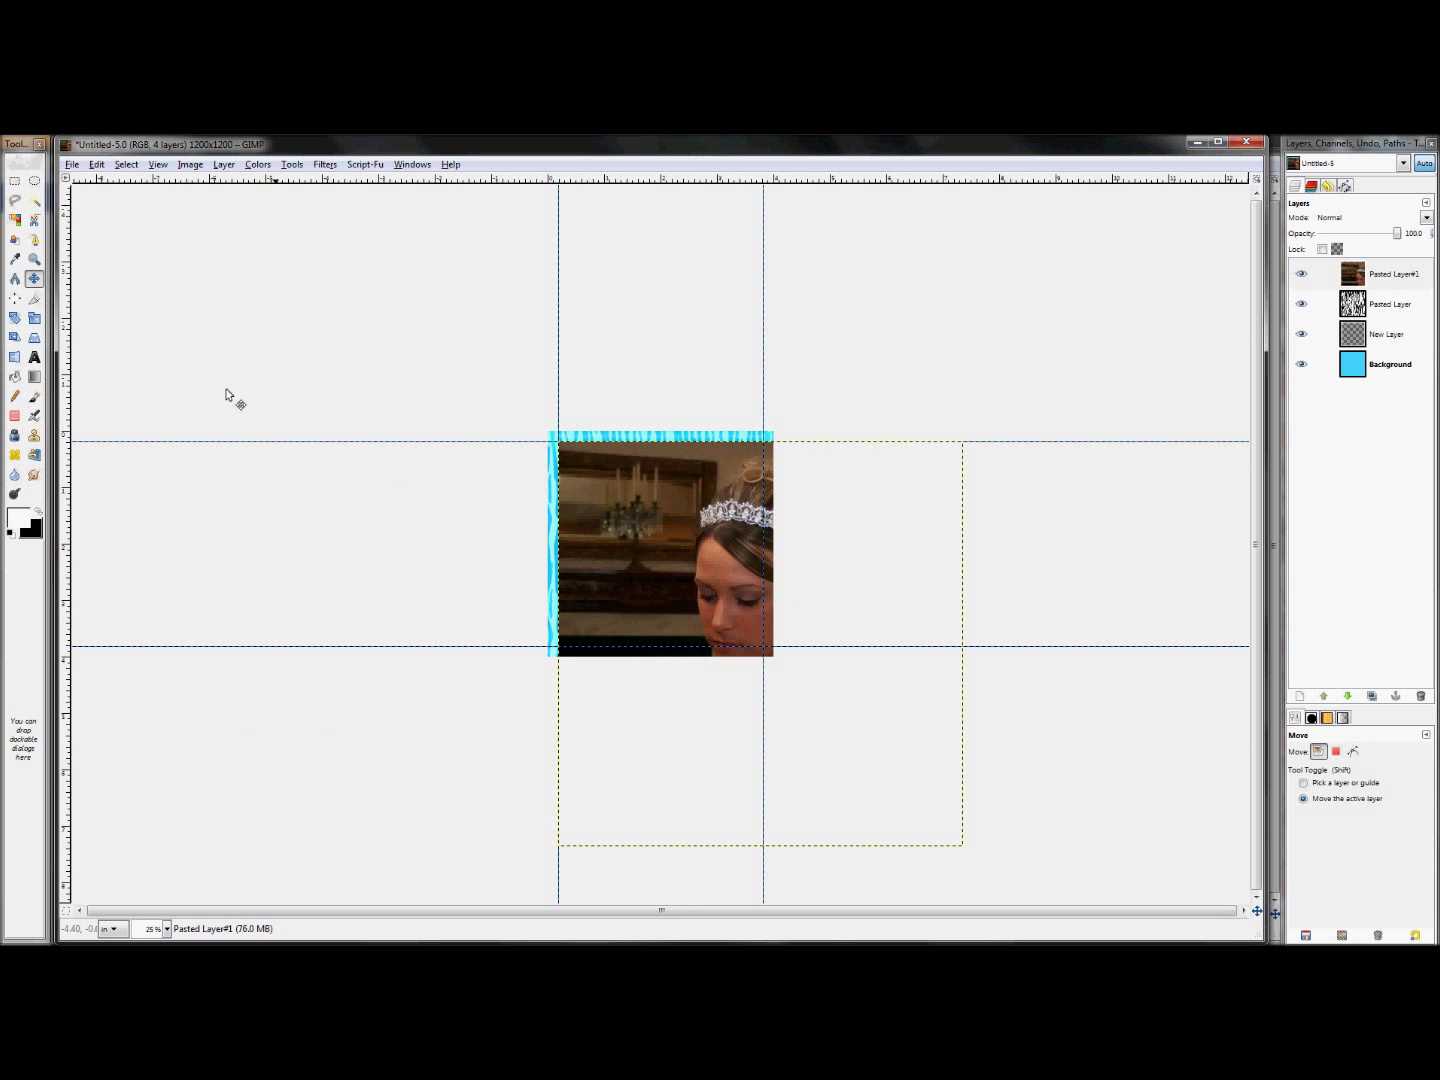
{"action": "left_click", "coordinate": [36, 318]}
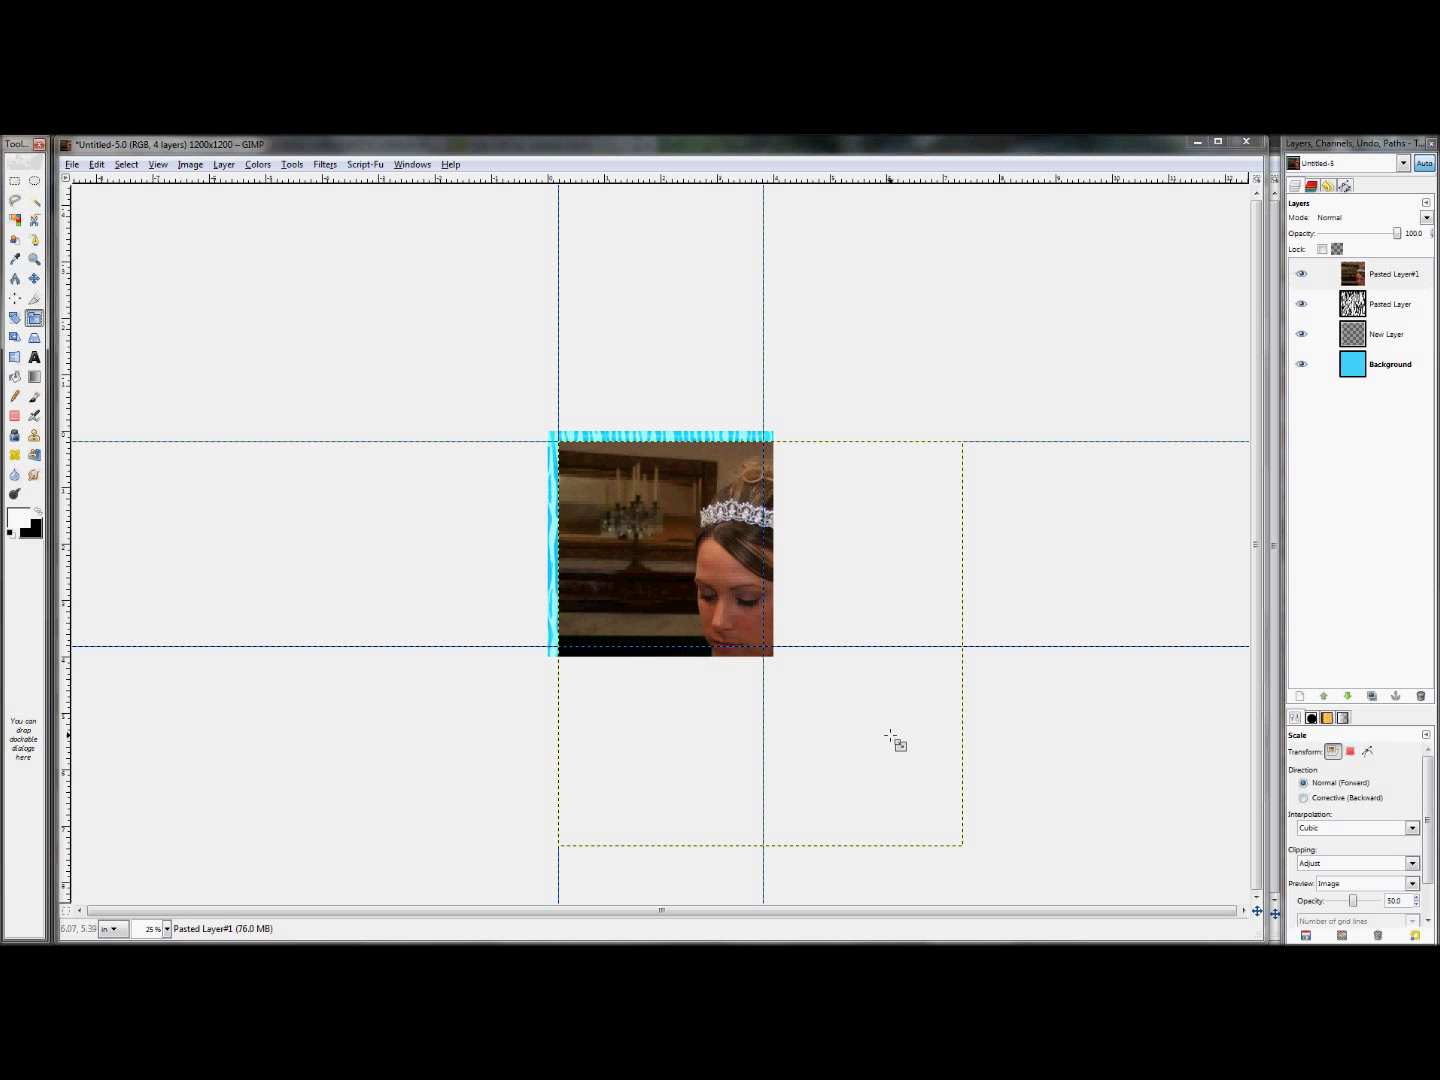
{"action": "left_click", "coordinate": [890, 736]}
{"action": "left_click_drag", "start_coordinate": [959, 845], "coordinate": [744, 650]}
{"action": "key", "text": "plus"}
{"action": "key", "text": "plus"}
{"action": "key", "text": "plus"}
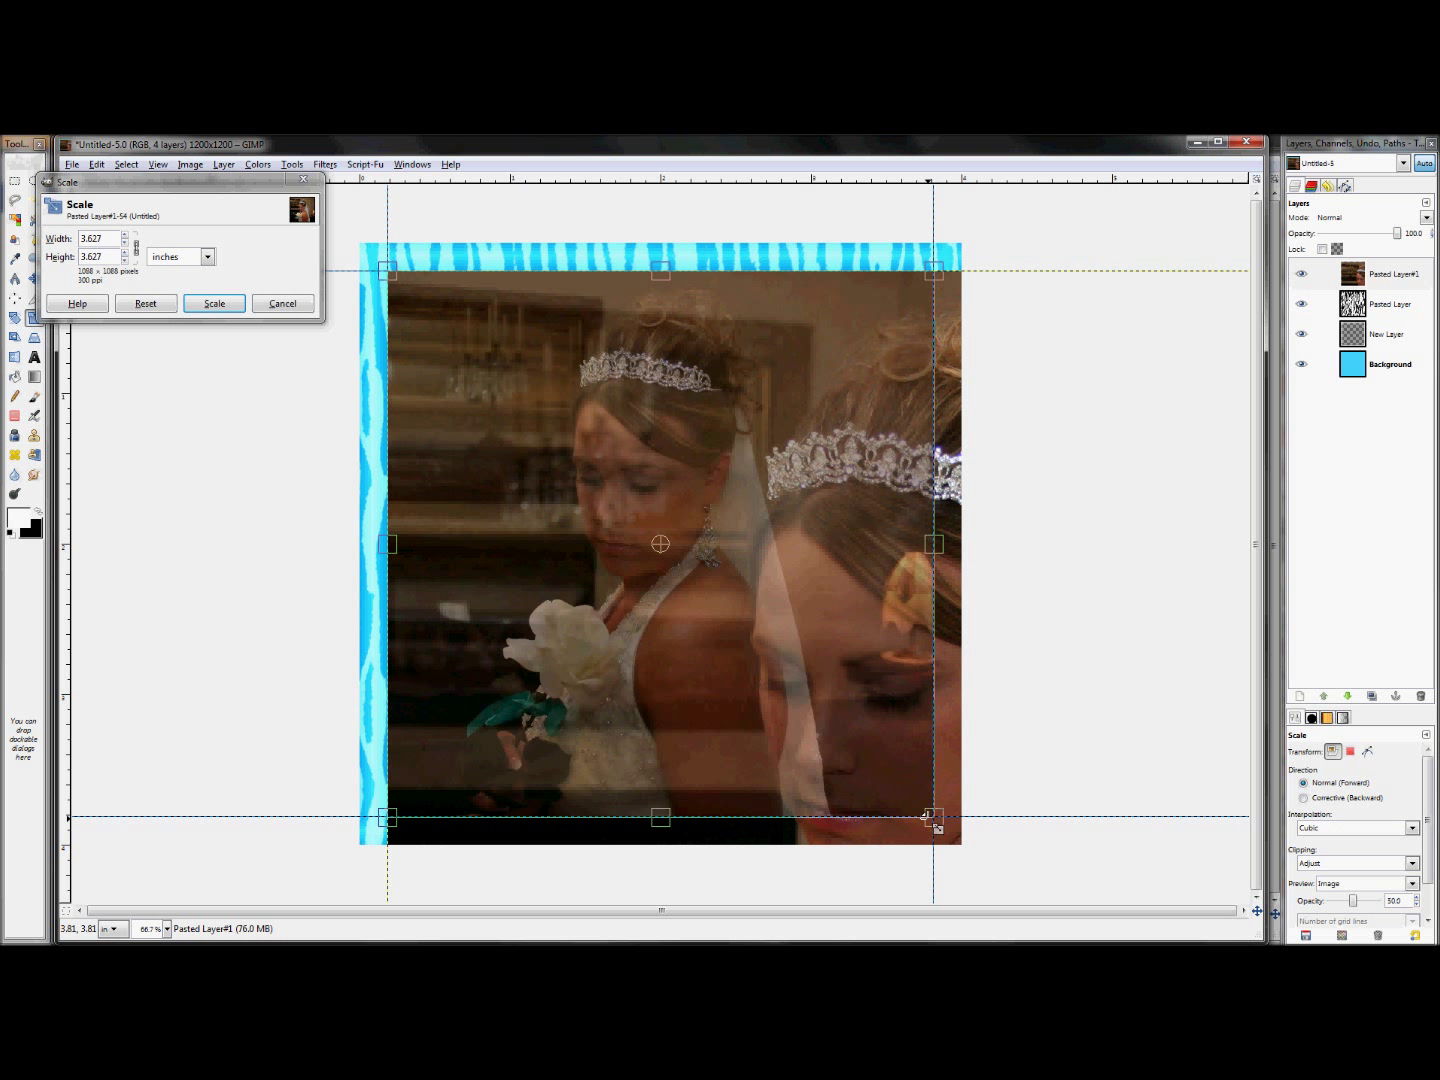
{"action": "left_click", "coordinate": [224, 305]}
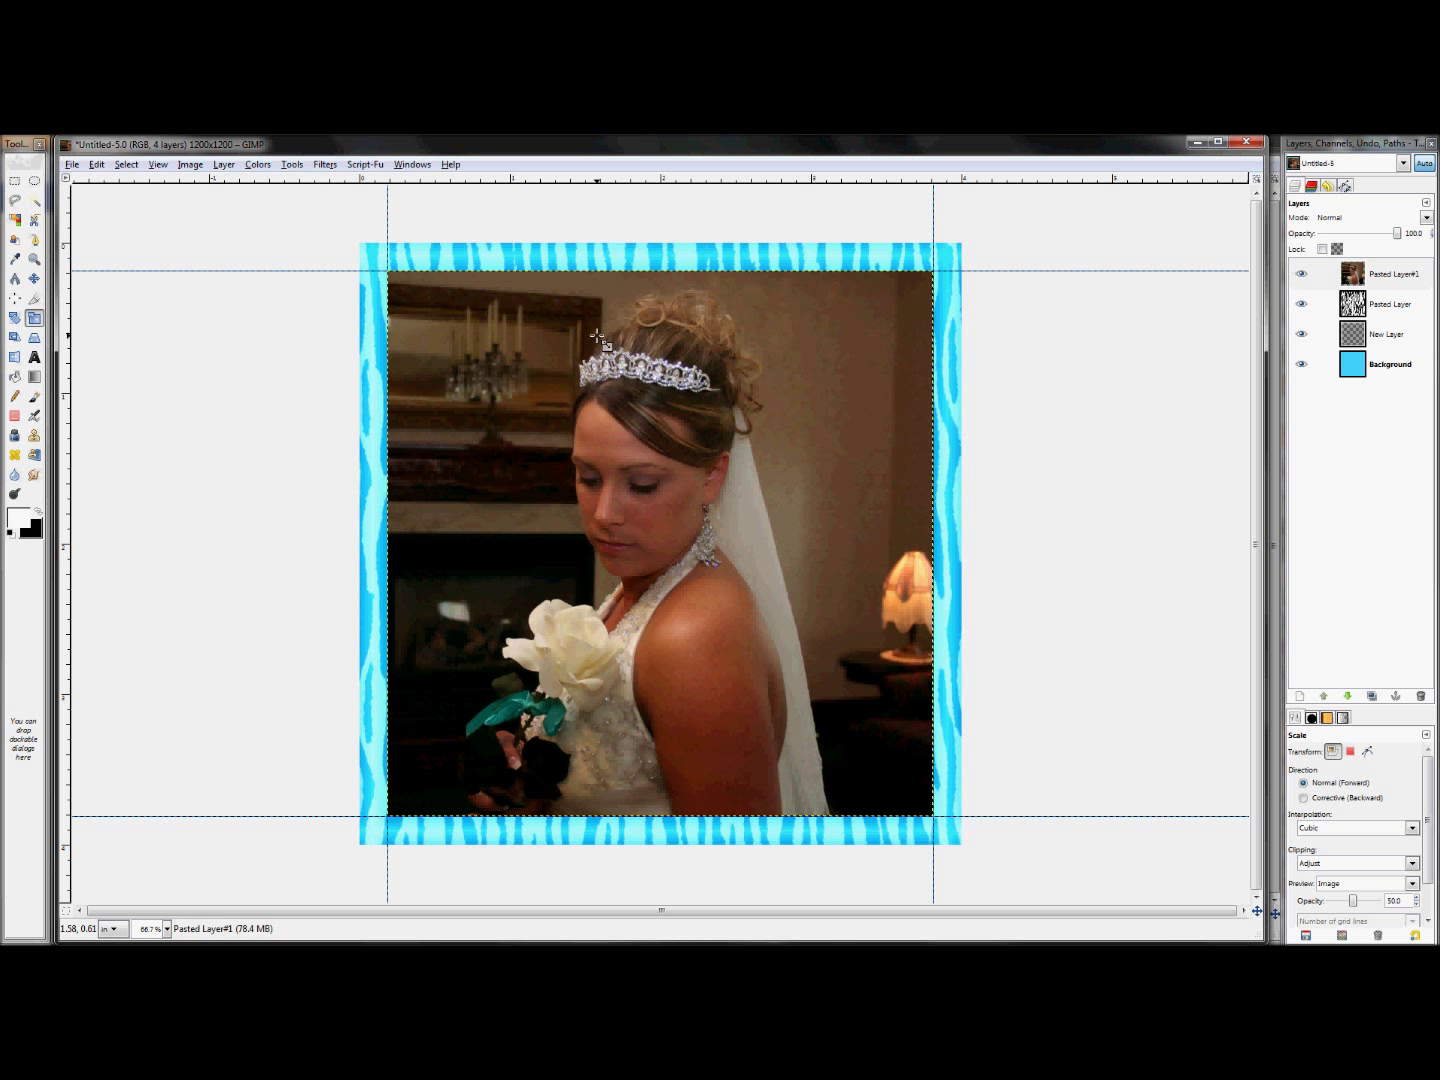